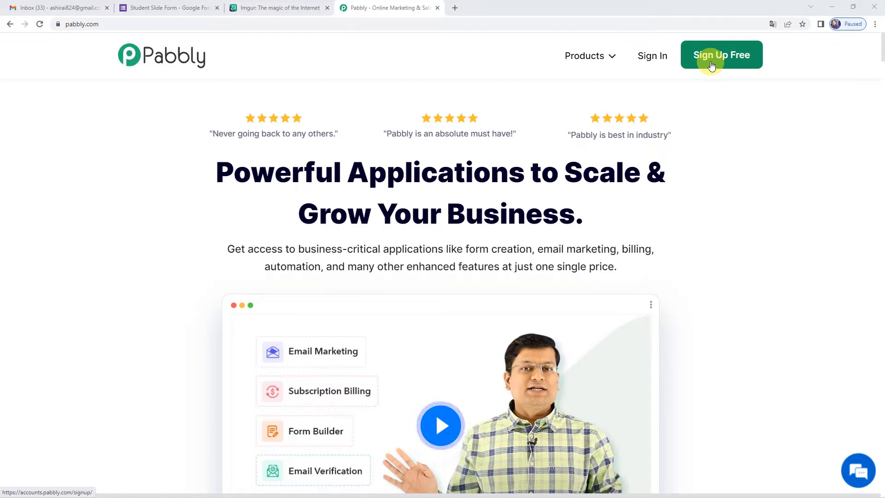
# Step: Sign in to Pabbly Connect and create a workflow named "How to Upload Image in Google Slide from Google Forms and Send on WhatsApp"
pyautogui.click(656, 61)
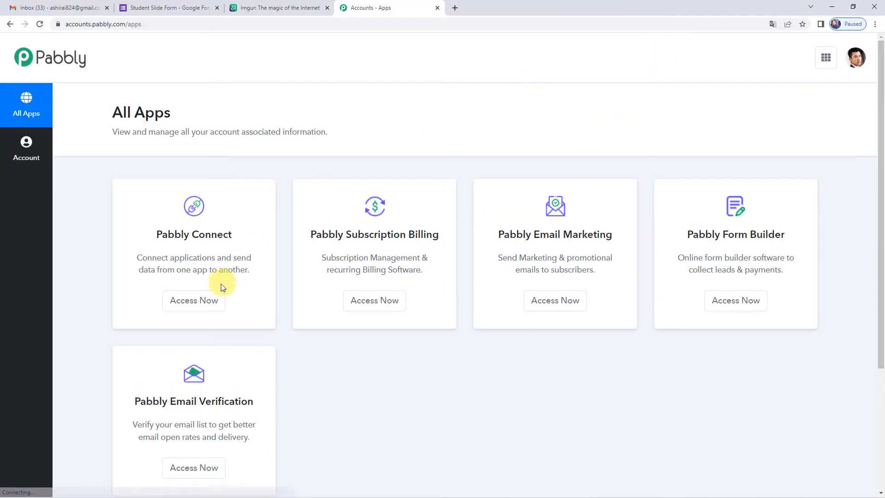
pyautogui.click(207, 304)
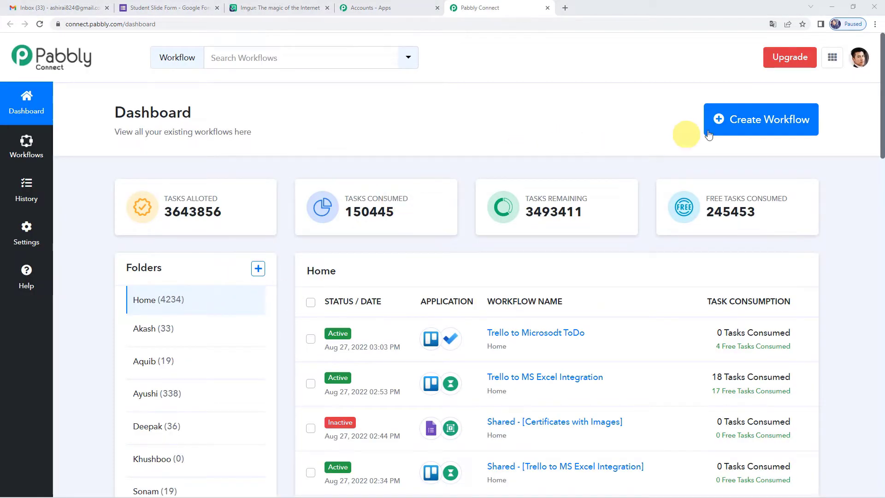
pyautogui.click(718, 117)
pyautogui.click(323, 274)
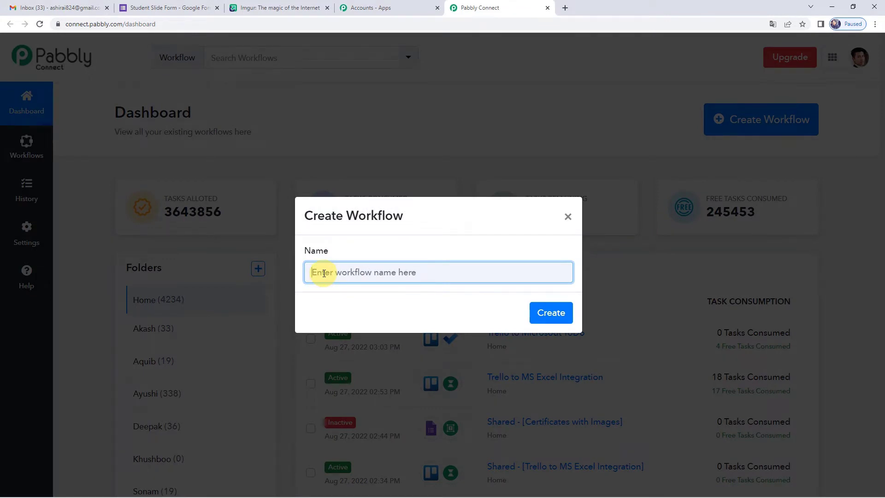
pyautogui.write('How to Upload Image in Google Slide from Google Forms and Send on WhatsApp')
pyautogui.moveTo(392, 272); pyautogui.dragTo(291, 272)
pyautogui.click(363, 277)
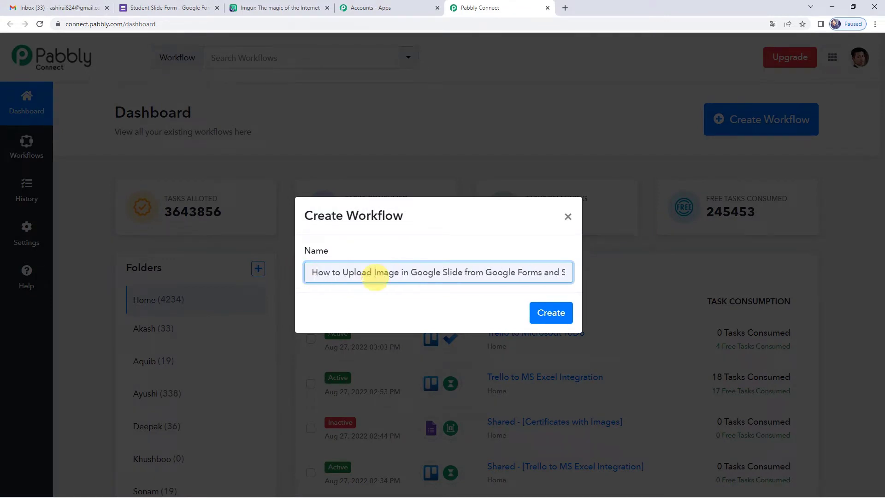
pyautogui.moveTo(349, 272); pyautogui.dragTo(570, 273)
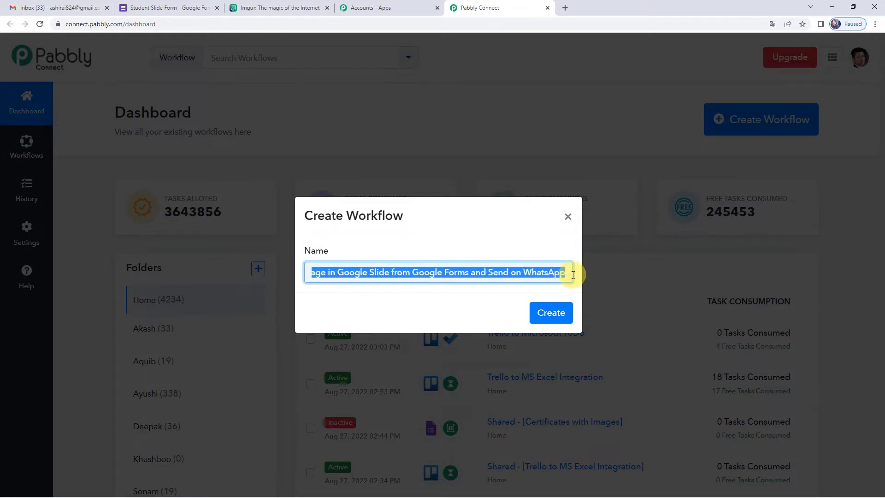
pyautogui.click(535, 273)
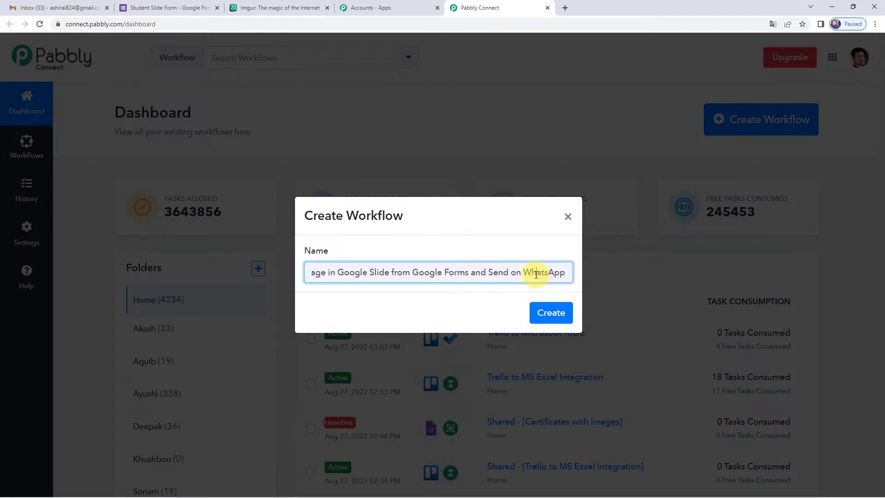
pyautogui.click(554, 315)
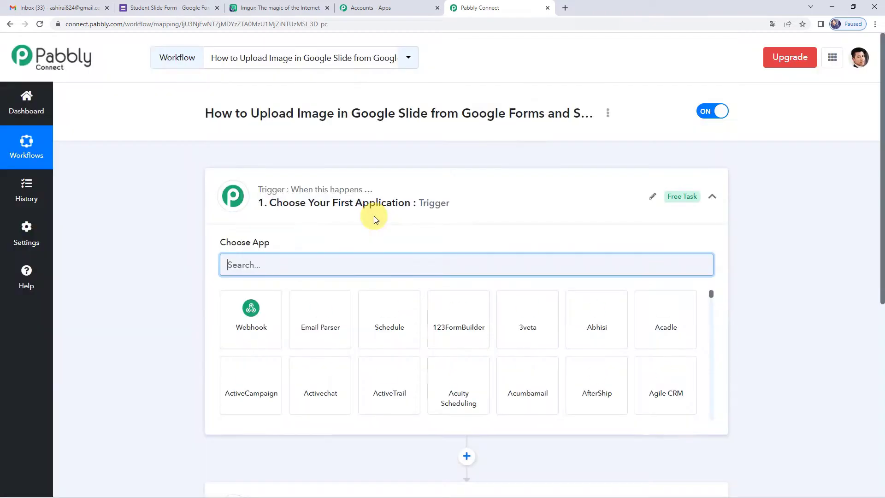
# Step: Set the workflow's trigger to Google Forms with the New Response Received event
pyautogui.click(374, 215)
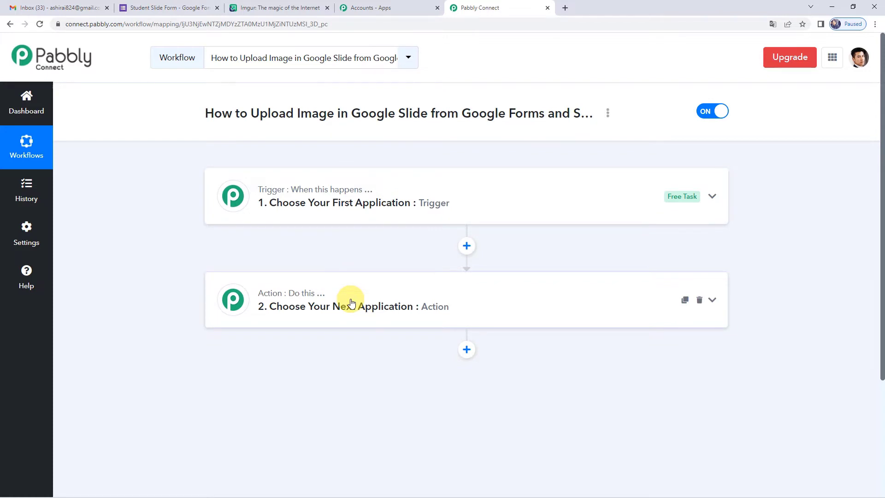
pyautogui.click(355, 216)
pyautogui.click(315, 267)
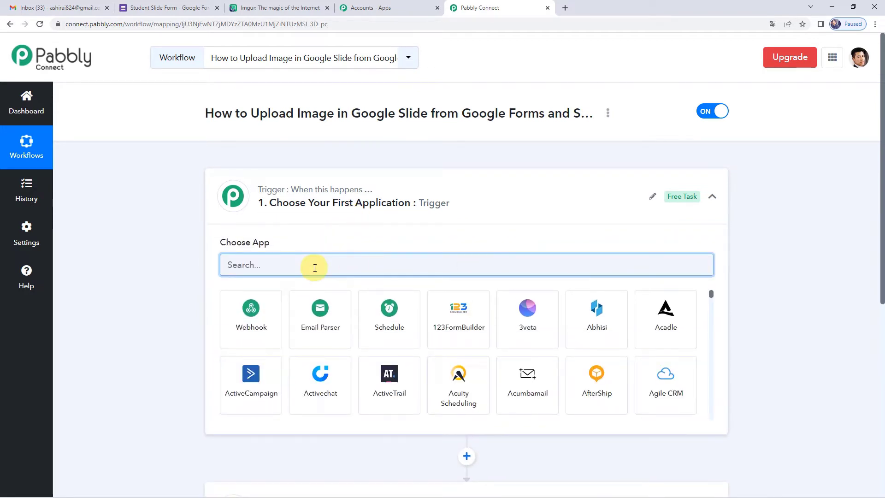
pyautogui.write('google')
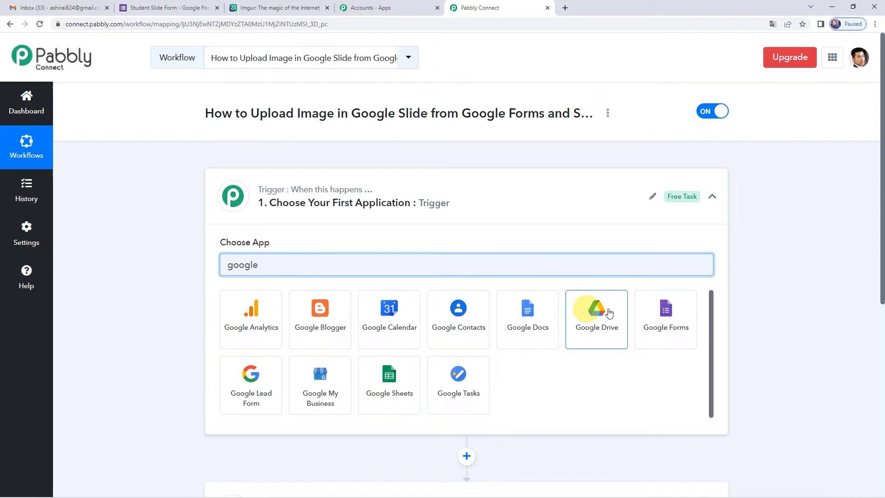
pyautogui.click(669, 311)
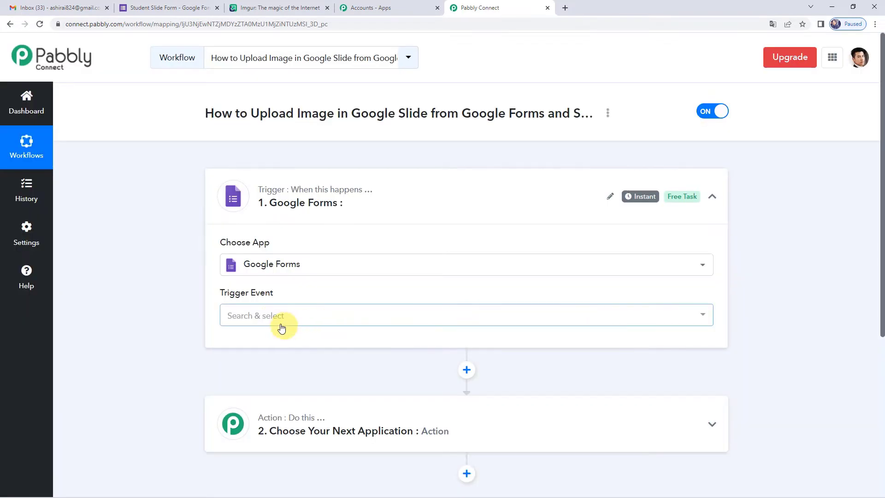
pyautogui.click(272, 316)
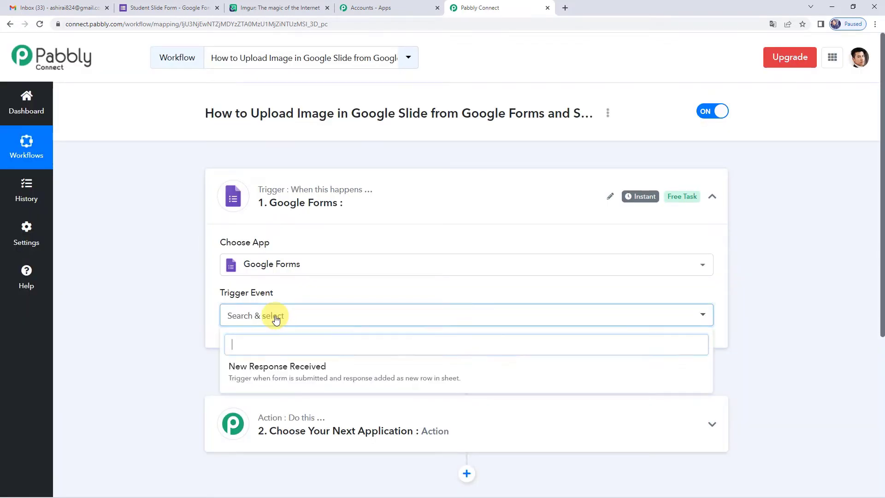
pyautogui.click(274, 367)
# Step: Copy the Google Forms trigger's webhook URL and look through the setup instructions beneath it
pyautogui.scroll(-2, 305, 339)
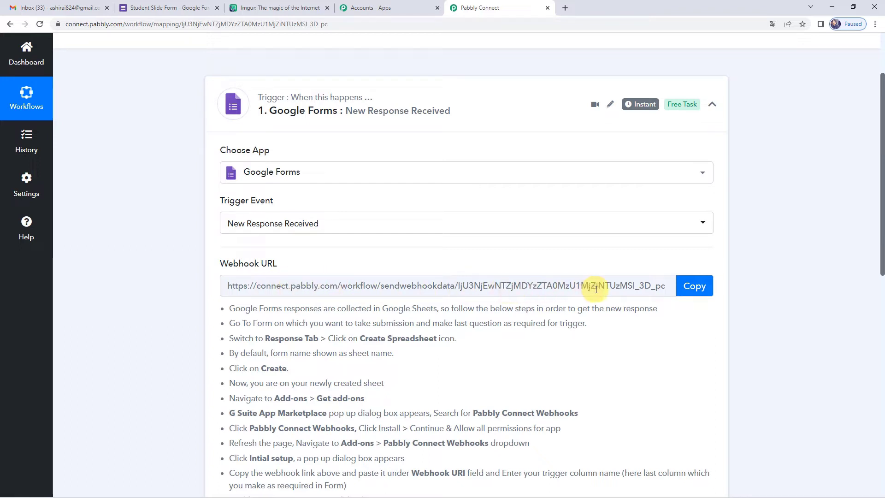
pyautogui.click(690, 288)
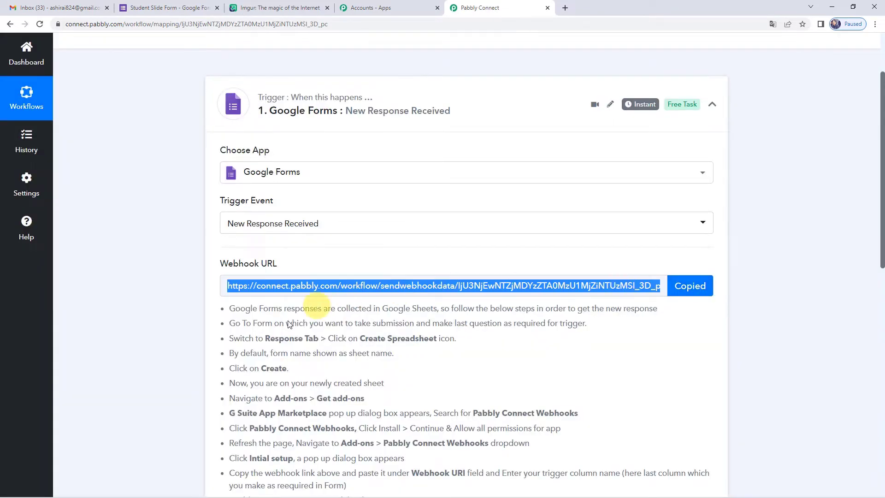
pyautogui.scroll(-2, 368, 300)
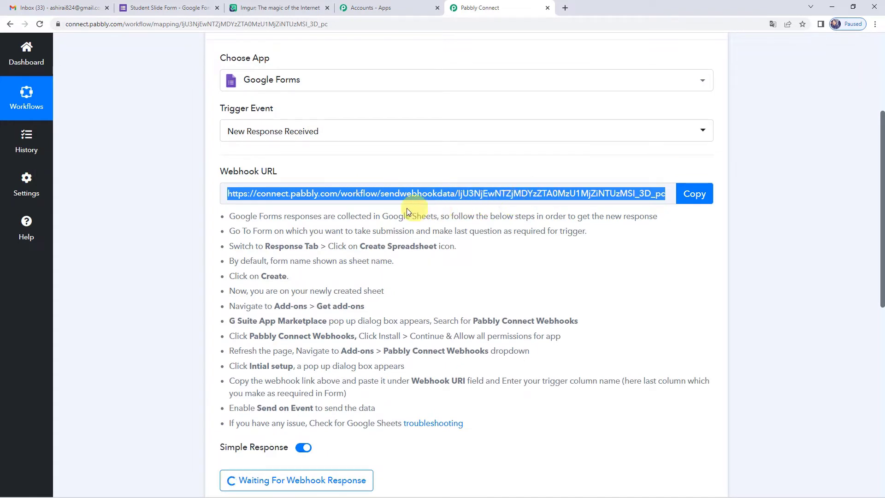
# Step: Review the Student Slide Form's questions in Google Forms, including the file upload settings of the Image question
pyautogui.click(178, 10)
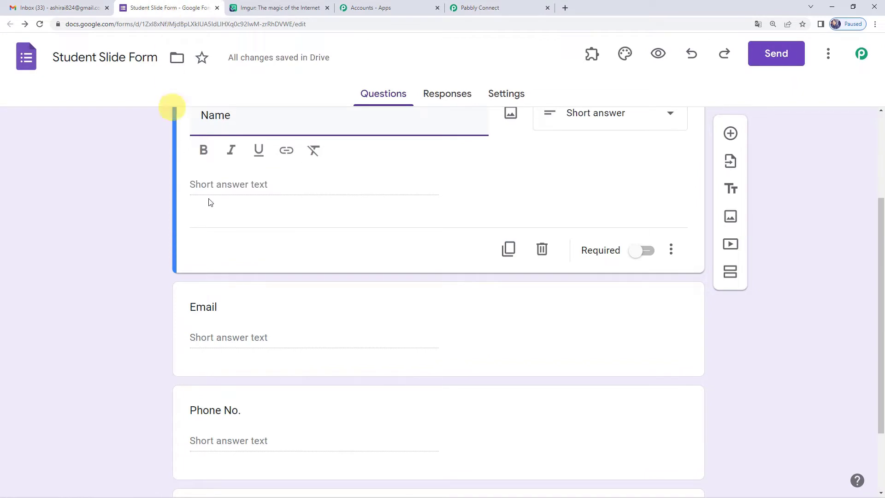
pyautogui.scroll(3, 310, 277)
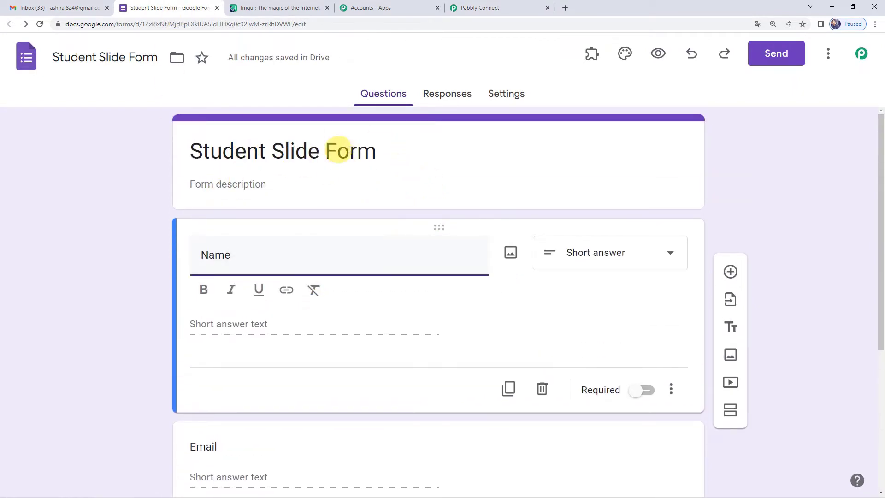
pyautogui.scroll(-1, 341, 150)
pyautogui.scroll(1, 335, 150)
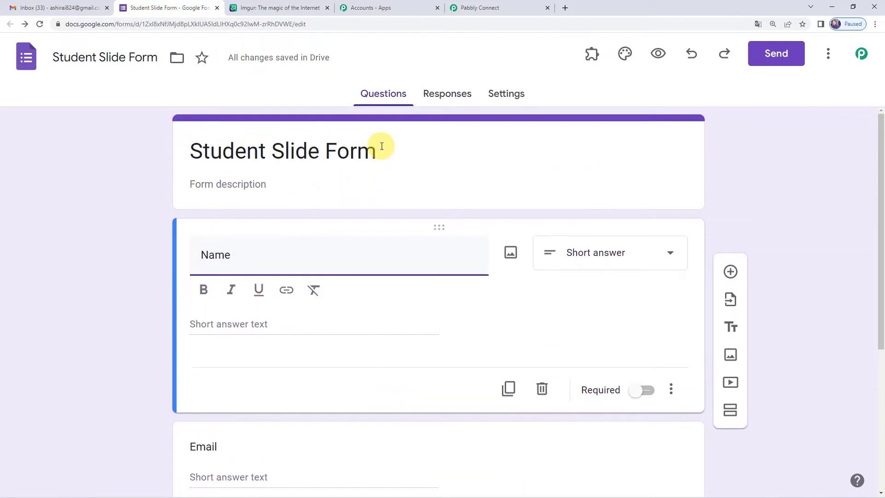
pyautogui.scroll(-2, 271, 170)
pyautogui.scroll(-2, 255, 233)
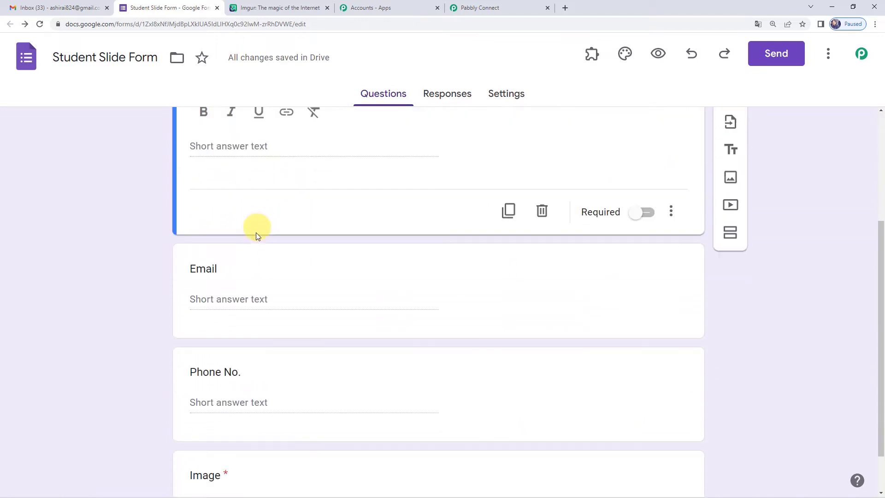
pyautogui.scroll(1, 227, 162)
pyautogui.scroll(-2, 228, 224)
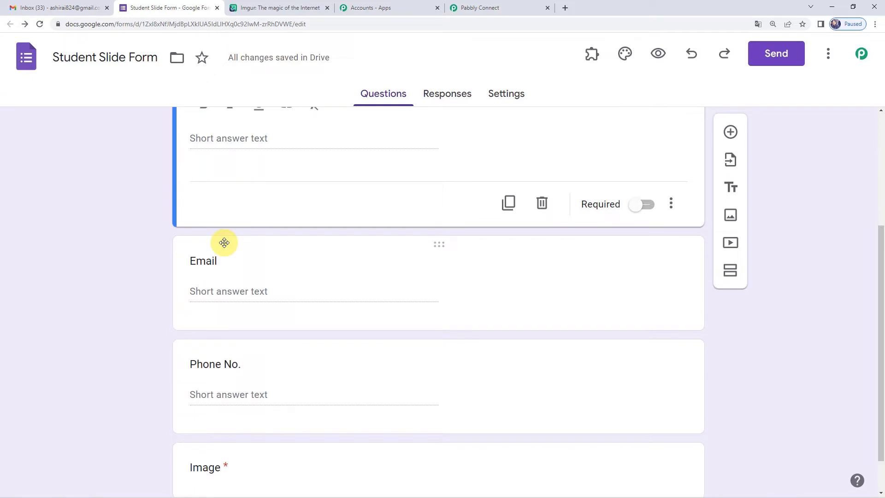
pyautogui.click(209, 421)
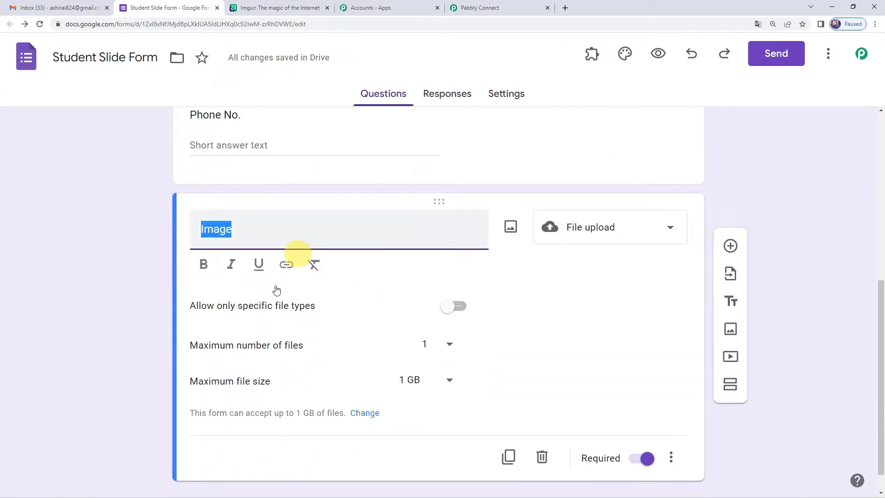
pyautogui.scroll(7, 405, 312)
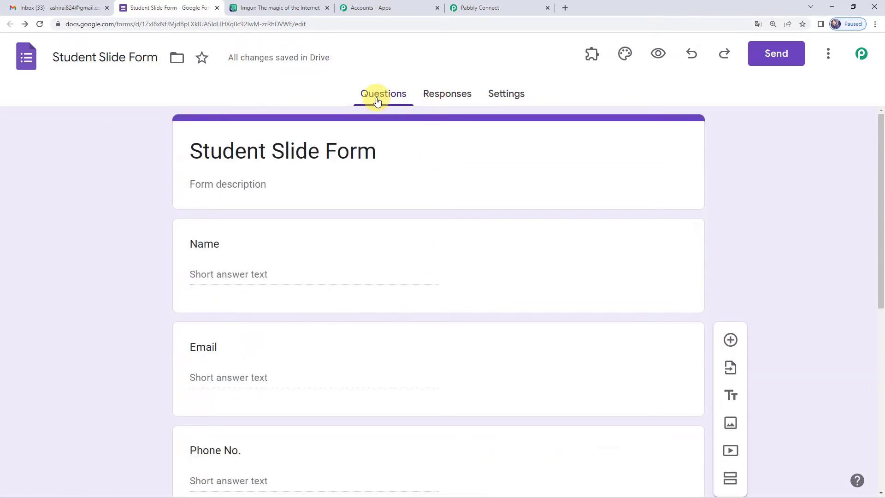
# Step: Link the form's responses to a new spreadsheet, keeping the suggested name
pyautogui.click(457, 96)
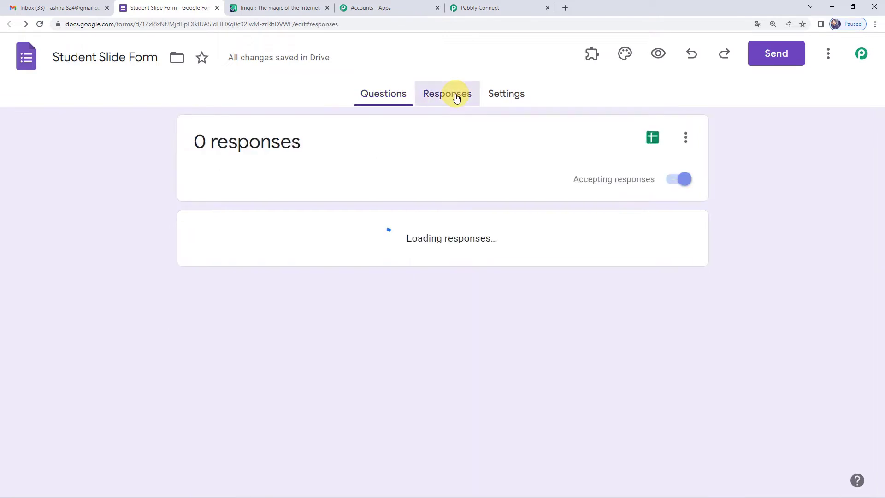
pyautogui.click(653, 138)
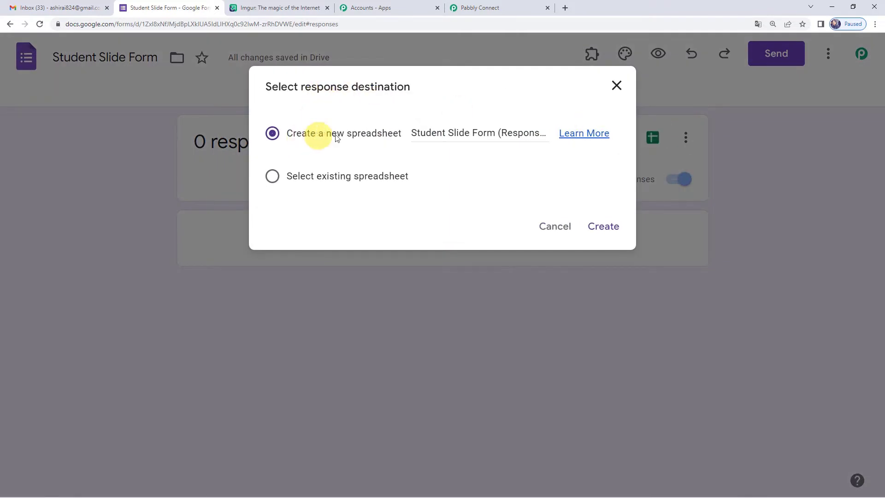
pyautogui.click(604, 226)
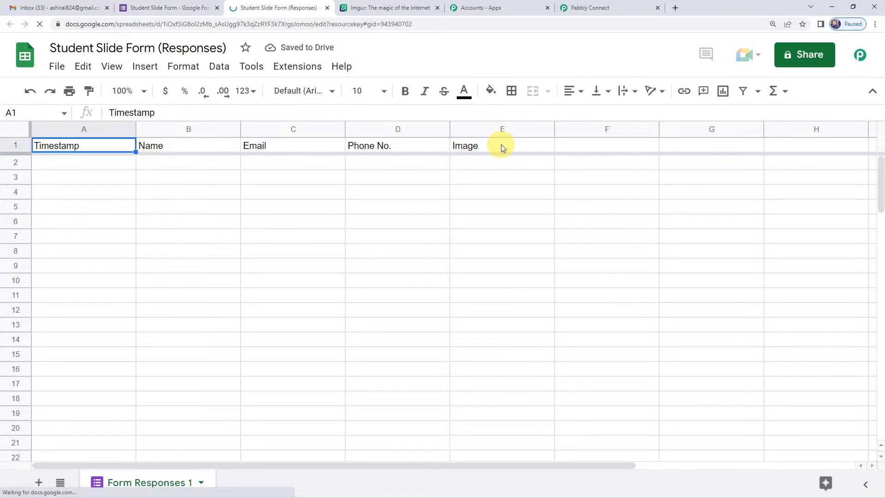
# Step: Go back to the form's questions and compare them with the response spreadsheet's column headings
pyautogui.click(169, 9)
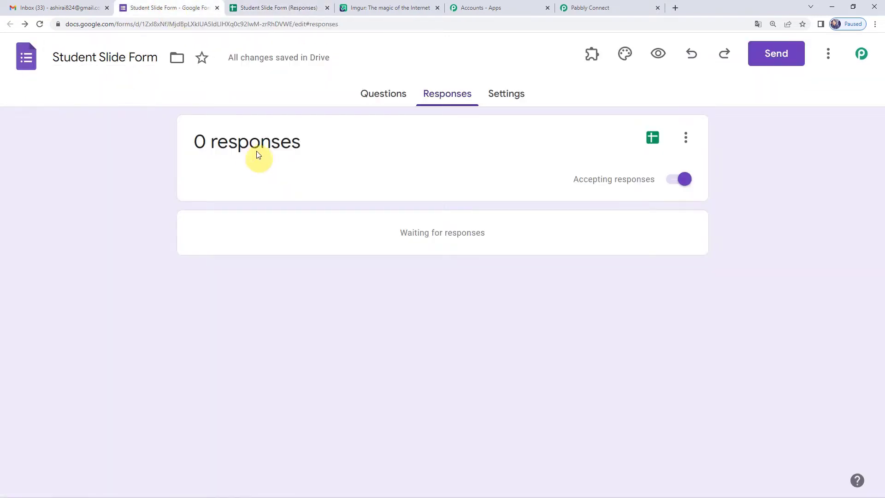
pyautogui.click(379, 93)
pyautogui.scroll(3, 239, 258)
pyautogui.scroll(-3, 236, 308)
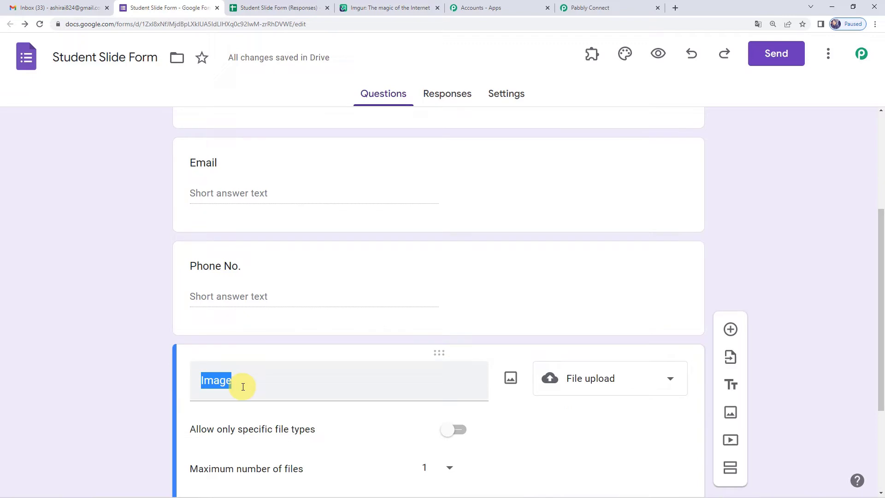
# Step: In the response spreadsheet, open the Pabbly Connect Webhooks initial setup and enter the copied webhook URL
pyautogui.click(297, 12)
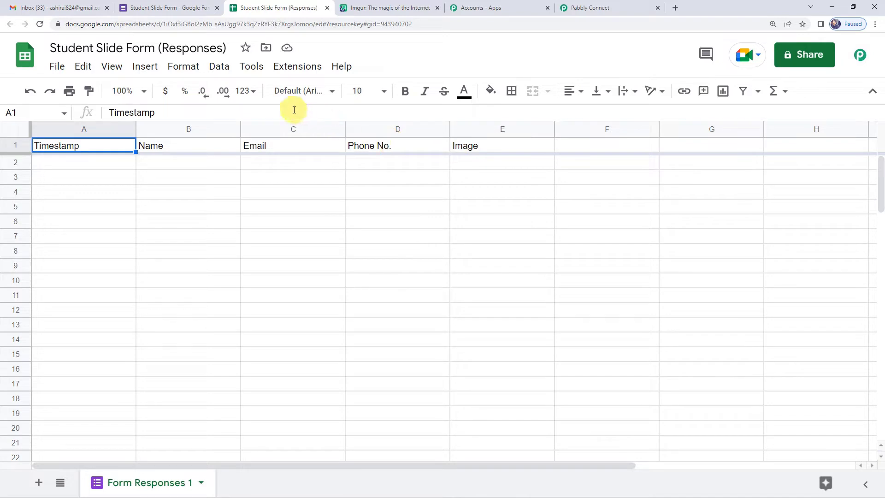
pyautogui.click(290, 73)
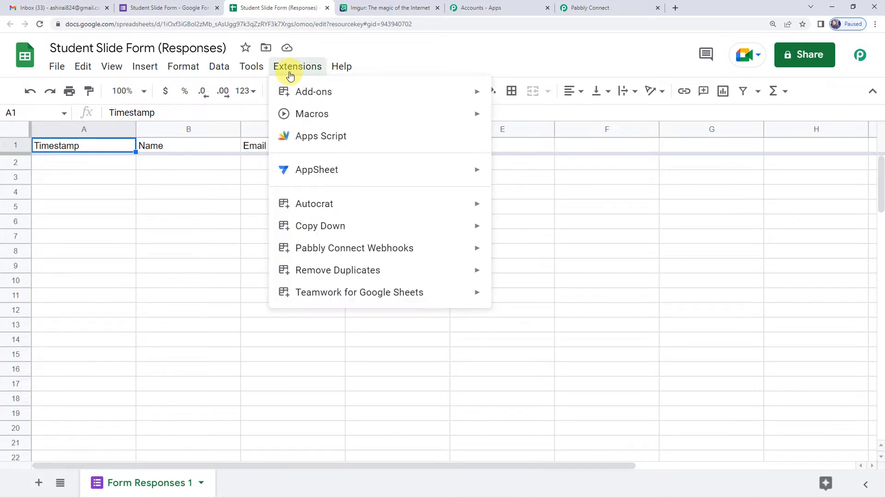
pyautogui.moveTo(328, 256)
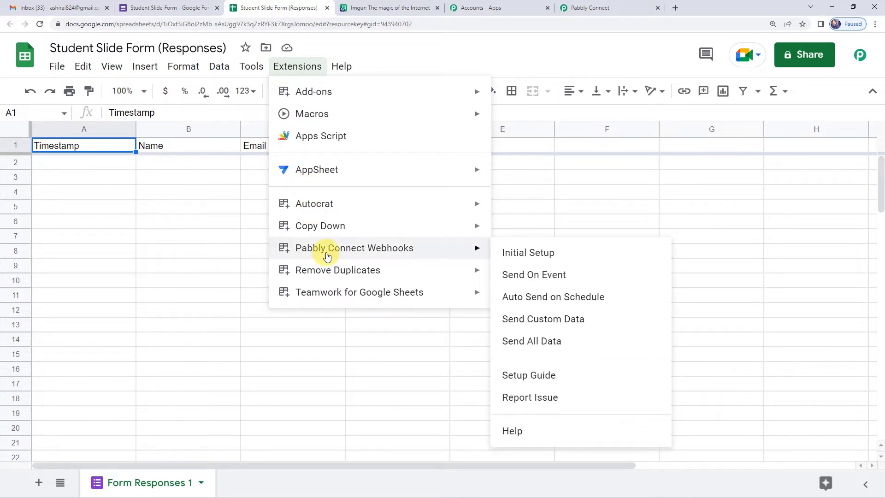
pyautogui.click(527, 256)
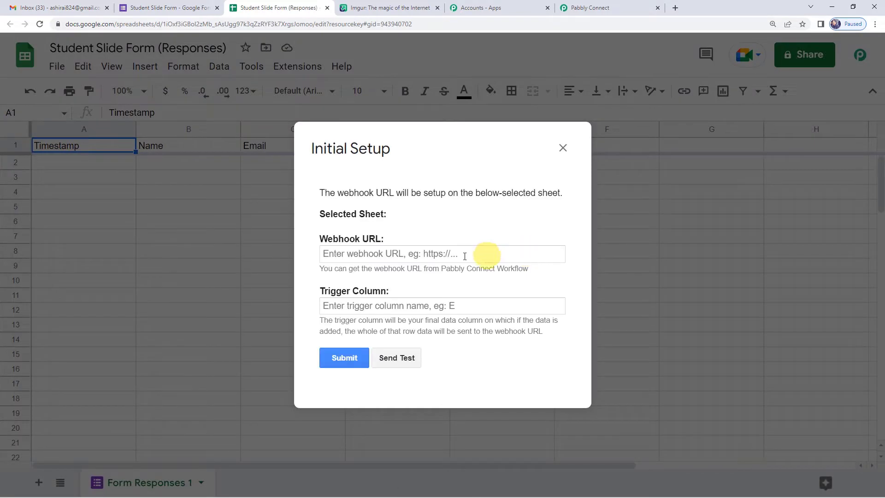
pyautogui.click(374, 253)
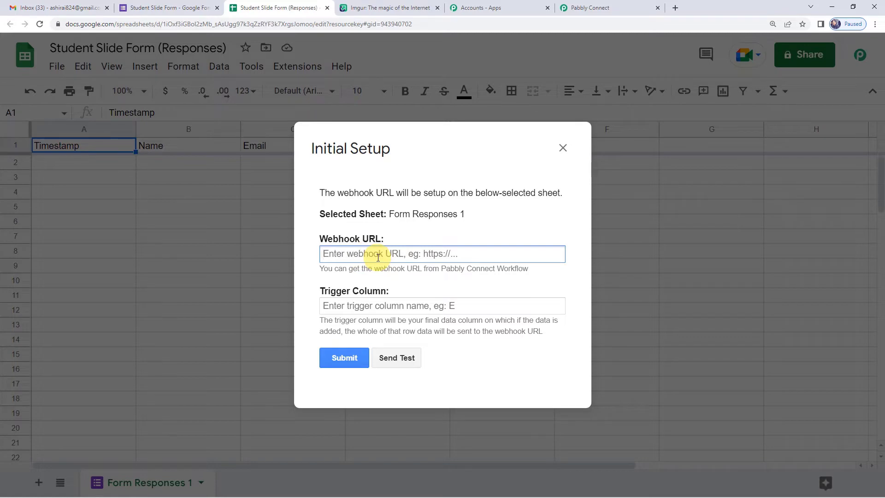
pyautogui.hotkey('ctrl', 'v')
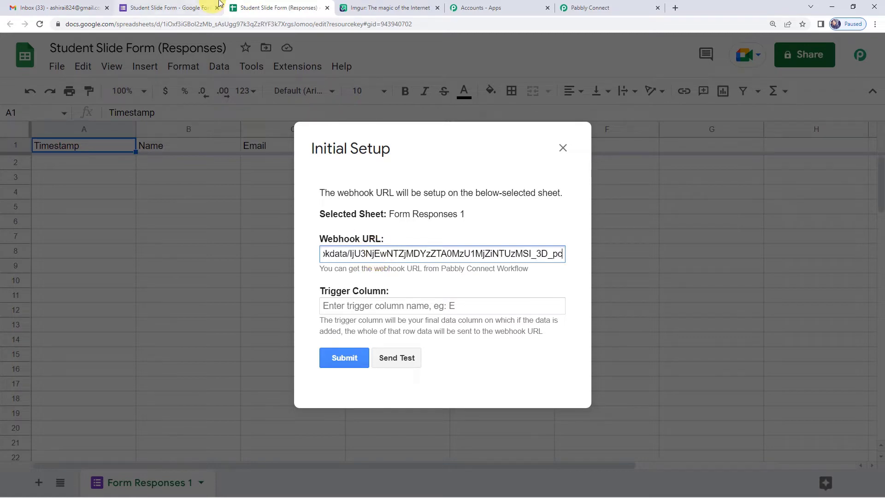
# Step: Copy the webhook URL again from the Pabbly Connect workflow and return to the response spreadsheet's initial setup
pyautogui.click(583, 6)
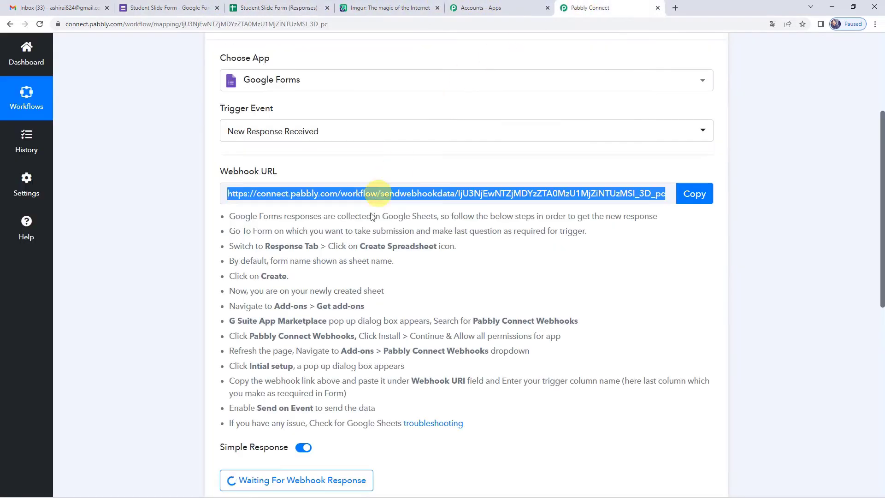
pyautogui.click(694, 194)
pyautogui.click(276, 8)
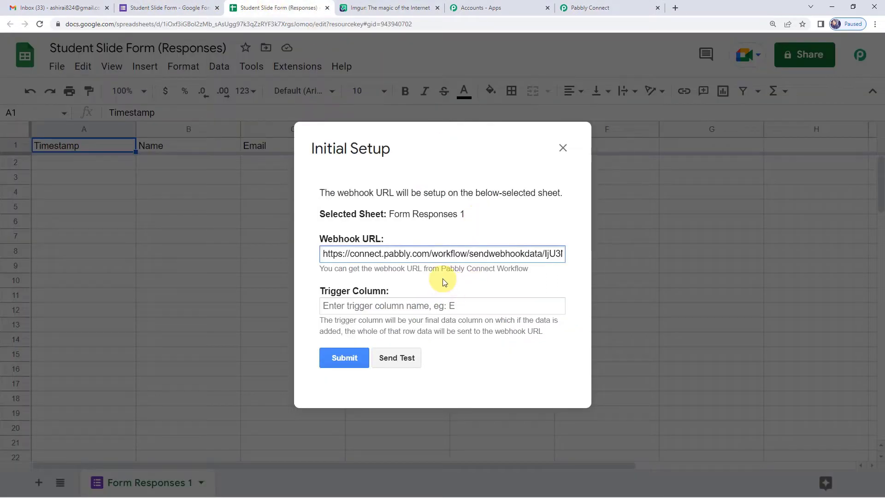
# Step: Set the trigger column to E in the webhook initial setup, submit the configuration and close the dialog
pyautogui.click(428, 308)
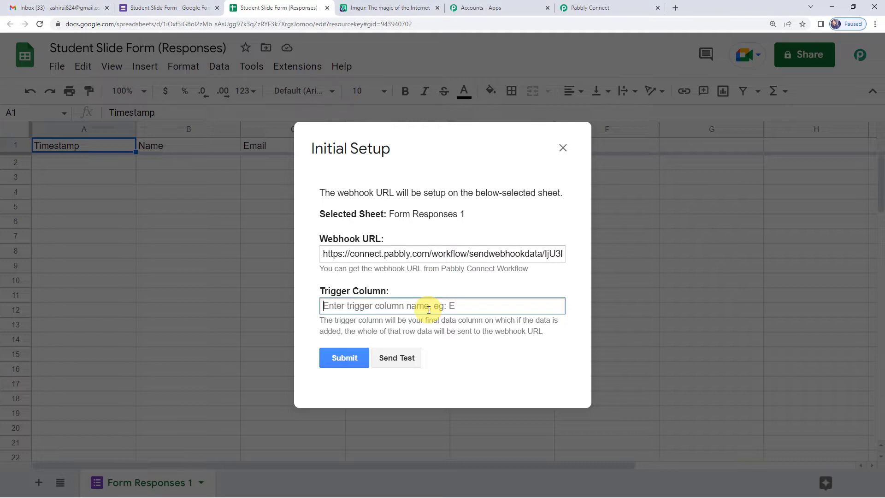
pyautogui.write('E')
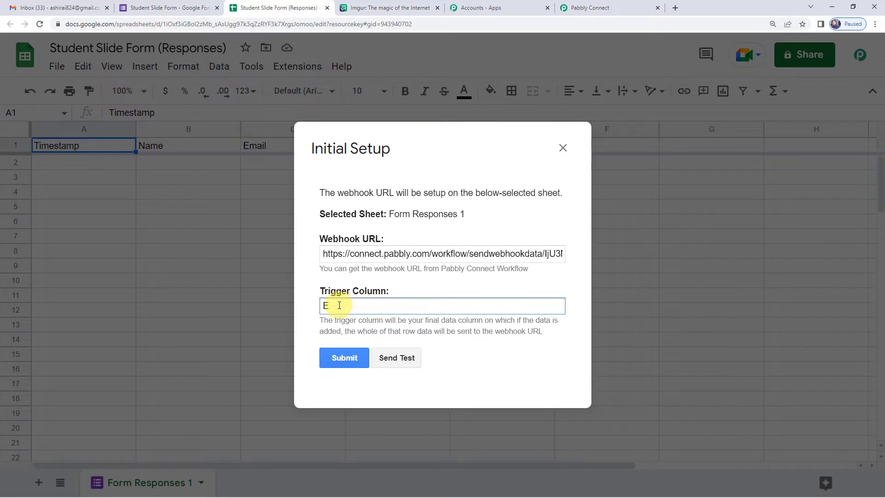
pyautogui.click(341, 352)
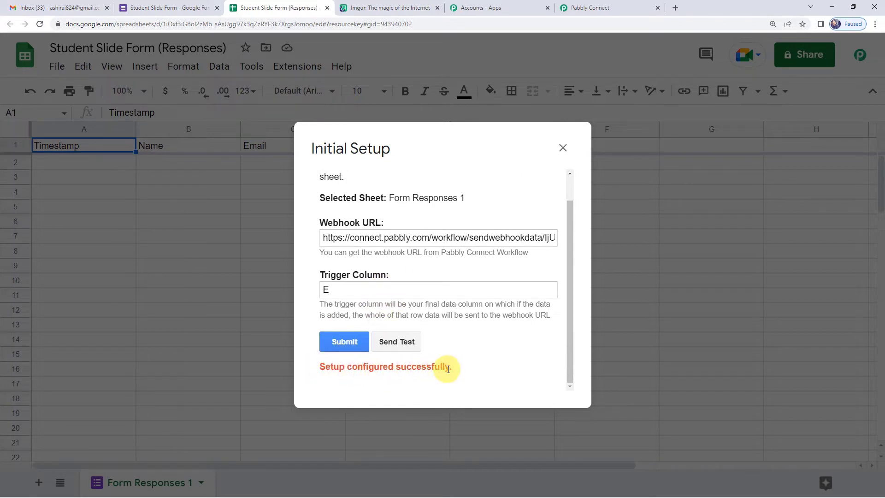
pyautogui.click(563, 148)
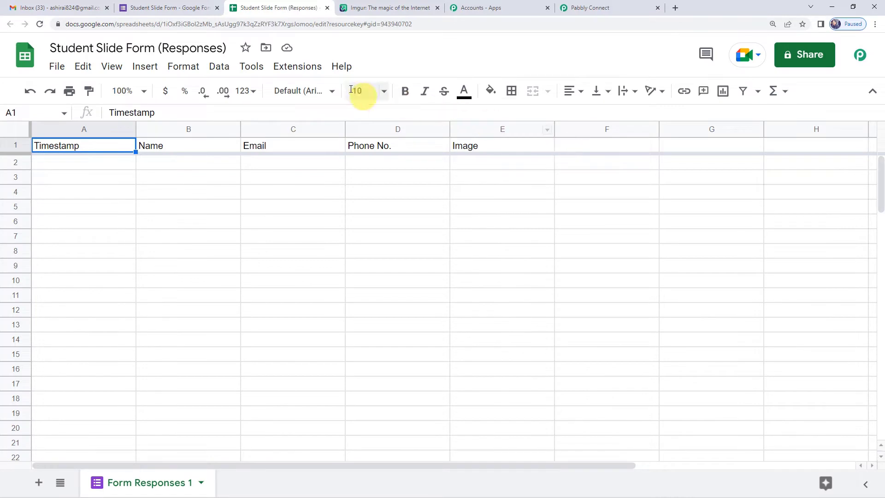
# Step: Enable Send On Event for Pabbly Connect Webhooks in the response spreadsheet
pyautogui.click(315, 74)
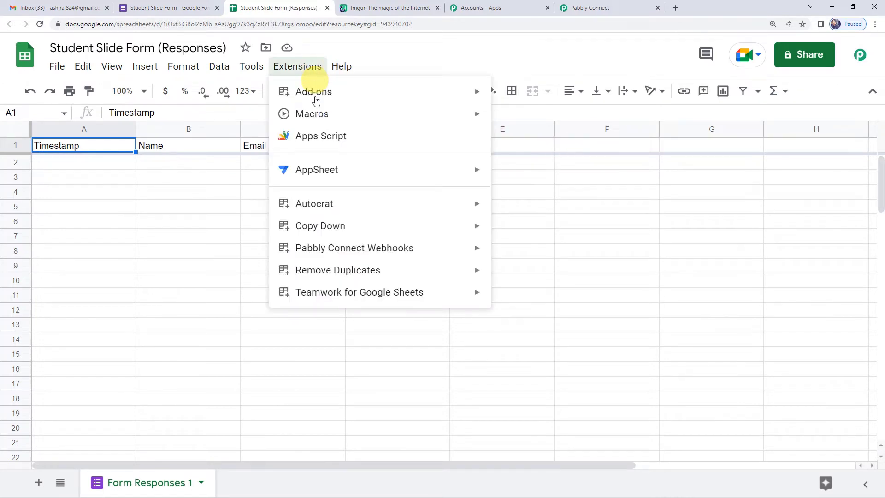
pyautogui.moveTo(334, 255)
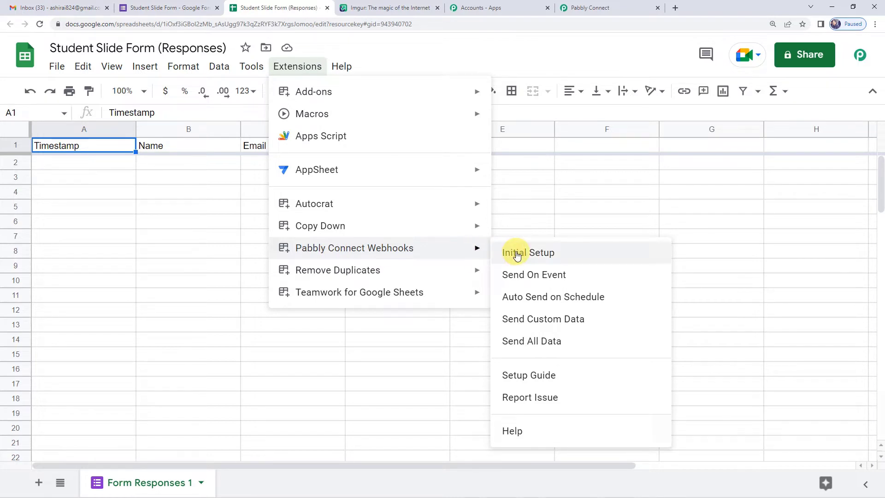
pyautogui.click(519, 274)
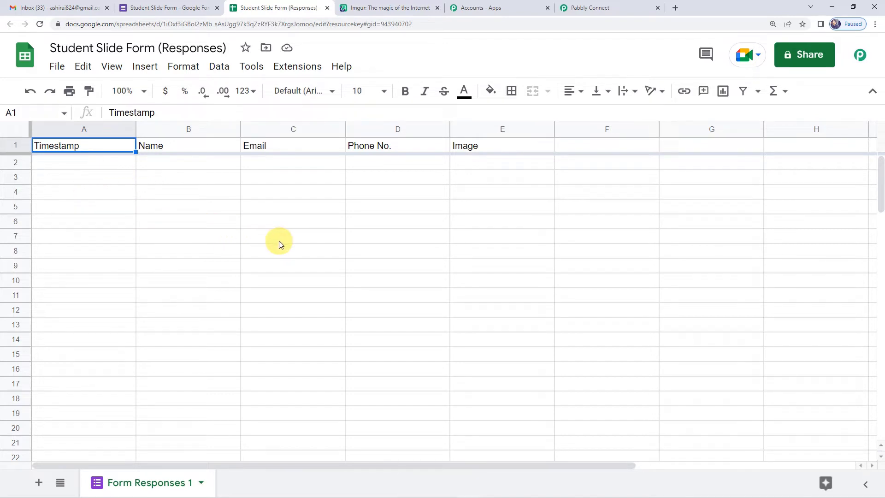
pyautogui.click(461, 192)
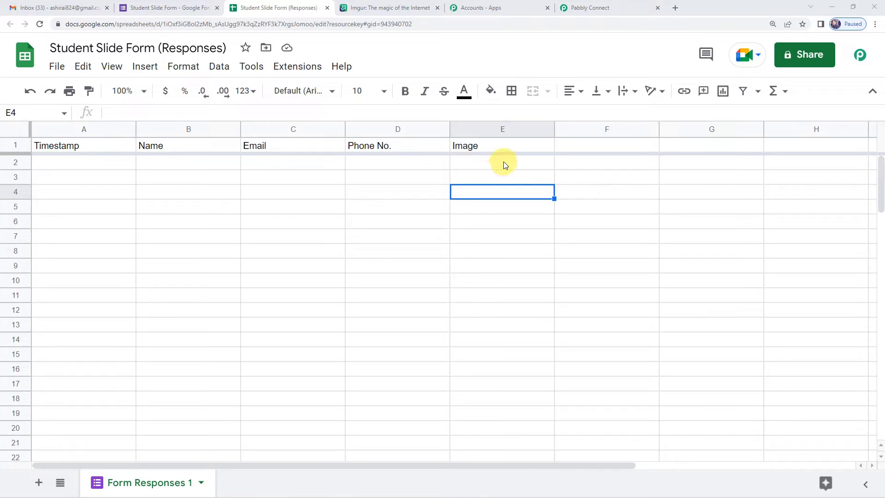
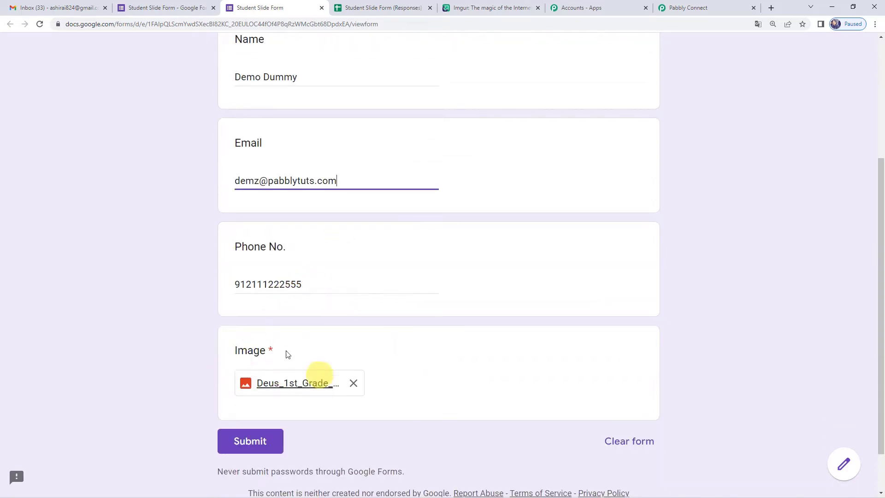
# Step: Submit the filled-in Student Slide Form test response and check the response spreadsheet for the new row
pyautogui.scroll(4, 290, 353)
pyautogui.scroll(-5, 284, 362)
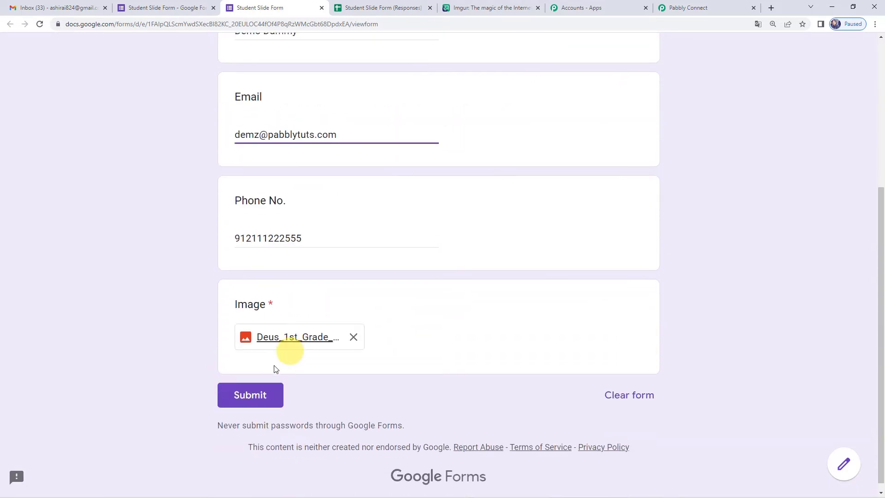
pyautogui.click(250, 405)
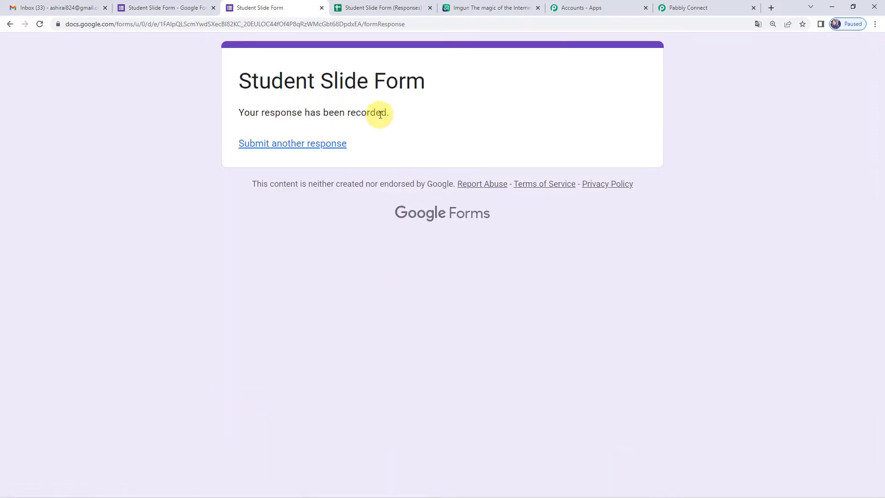
pyautogui.click(377, 8)
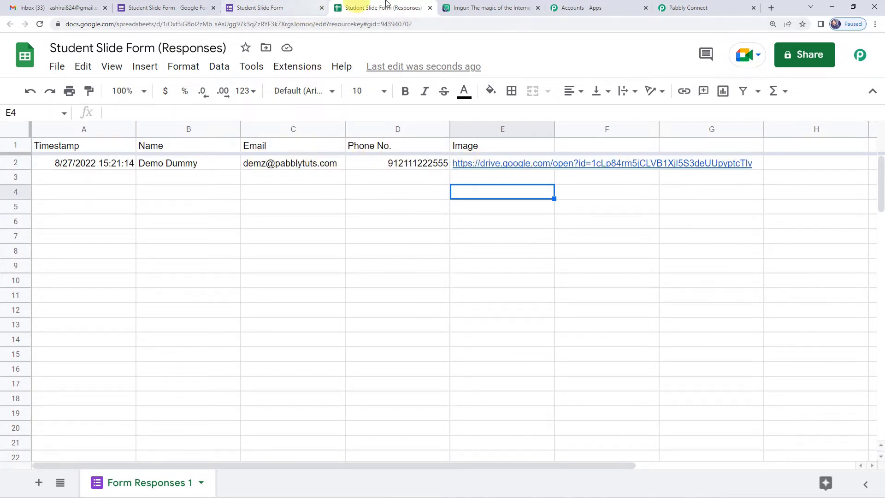
# Step: Switch to the Pabbly Connect workflow and review the response data captured by the Google Forms trigger, including the full image link
pyautogui.click(672, 7)
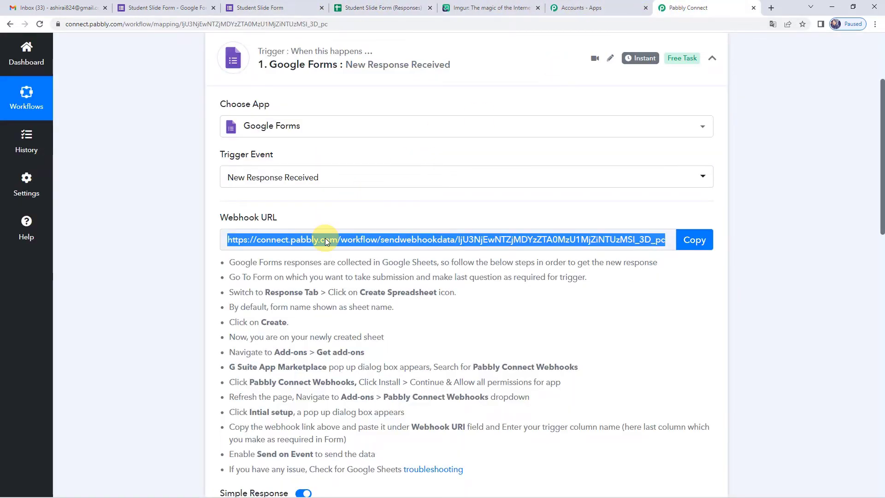
pyautogui.scroll(-9, 324, 238)
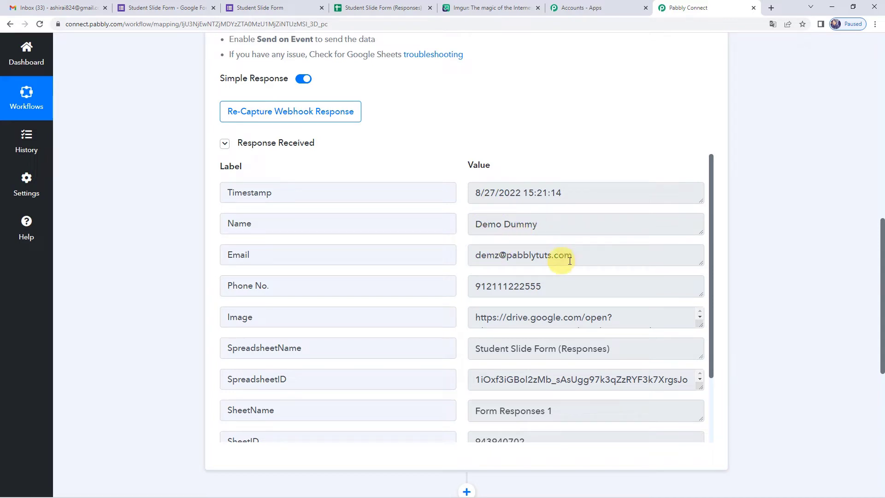
pyautogui.scroll(-1, 538, 279)
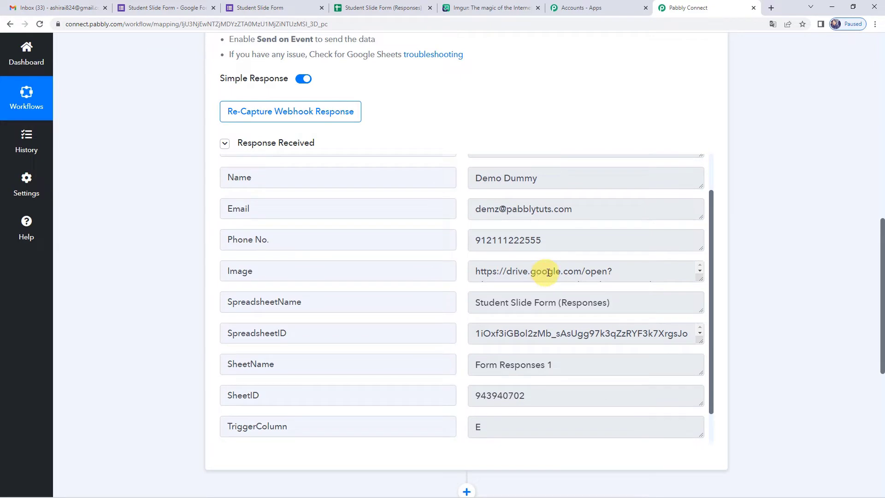
pyautogui.moveTo(699, 278); pyautogui.dragTo(699, 308)
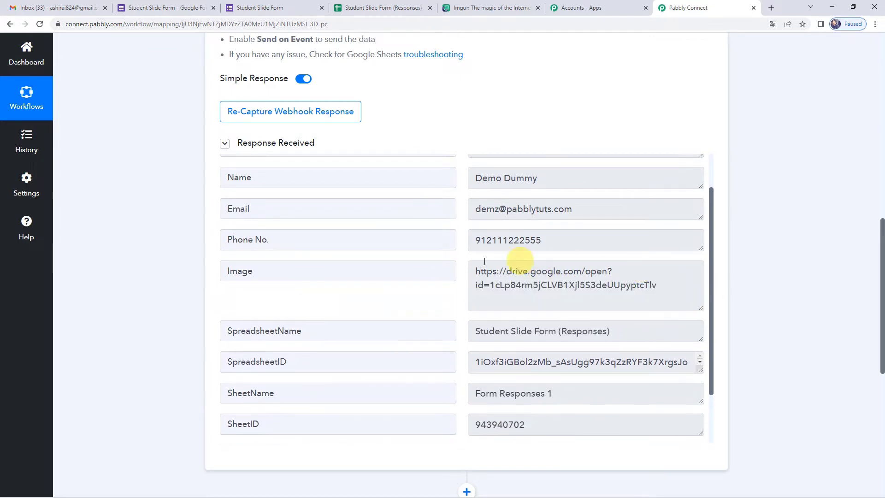
pyautogui.scroll(-2, 316, 261)
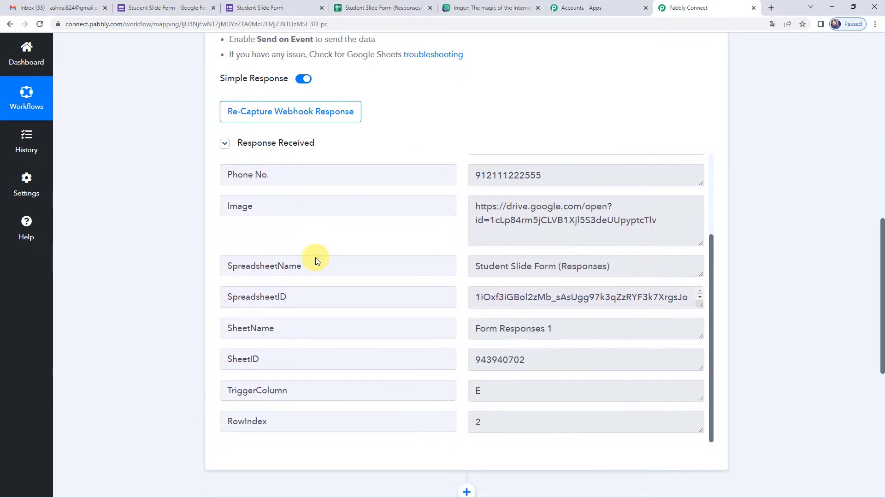
pyautogui.scroll(-2, 170, 257)
pyautogui.scroll(5, 170, 257)
pyautogui.scroll(6, 170, 257)
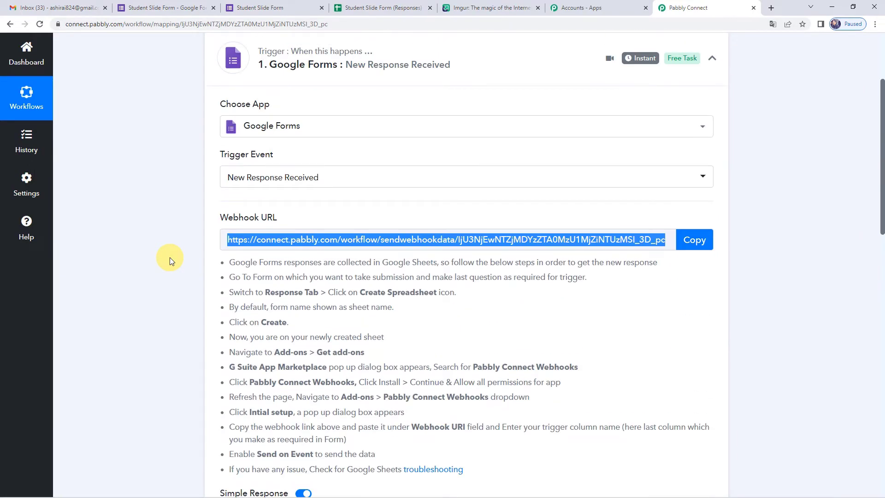
# Step: Choose Google Drive as the application for the workflow's second step, the action
pyautogui.scroll(-15, 169, 257)
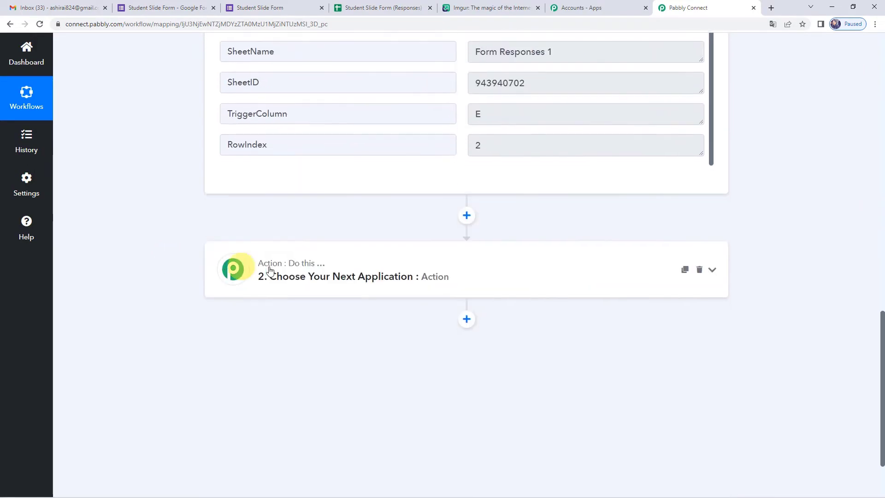
pyautogui.click(412, 275)
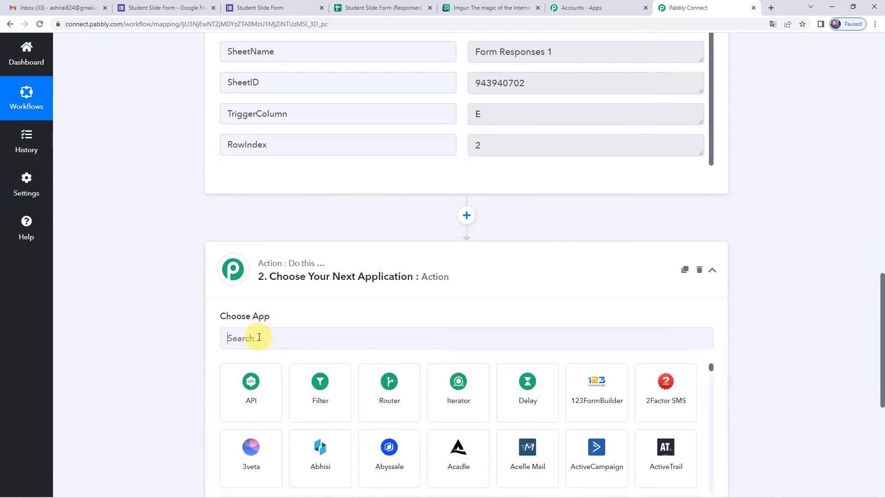
pyautogui.click(259, 337)
pyautogui.write('g')
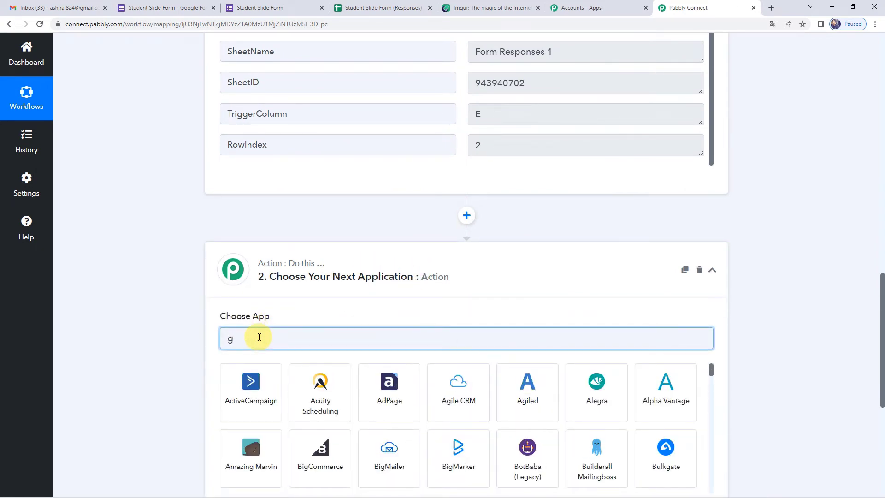
pyautogui.write('oogle drive')
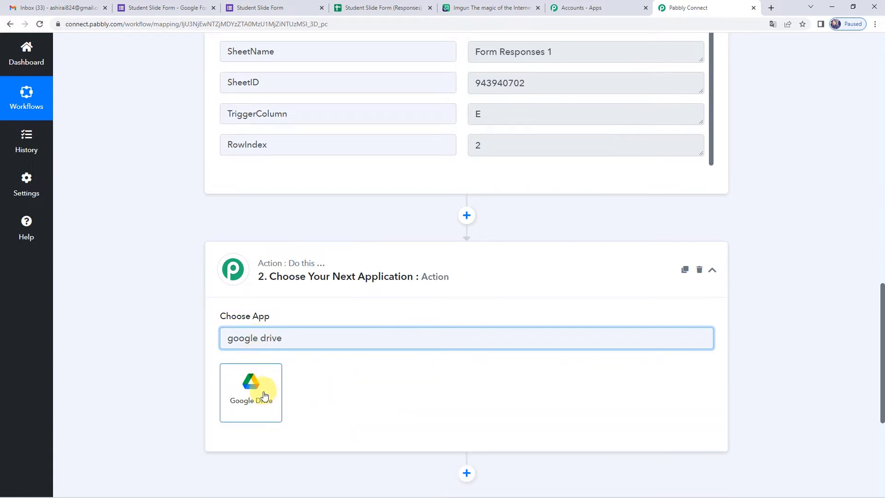
pyautogui.click(263, 395)
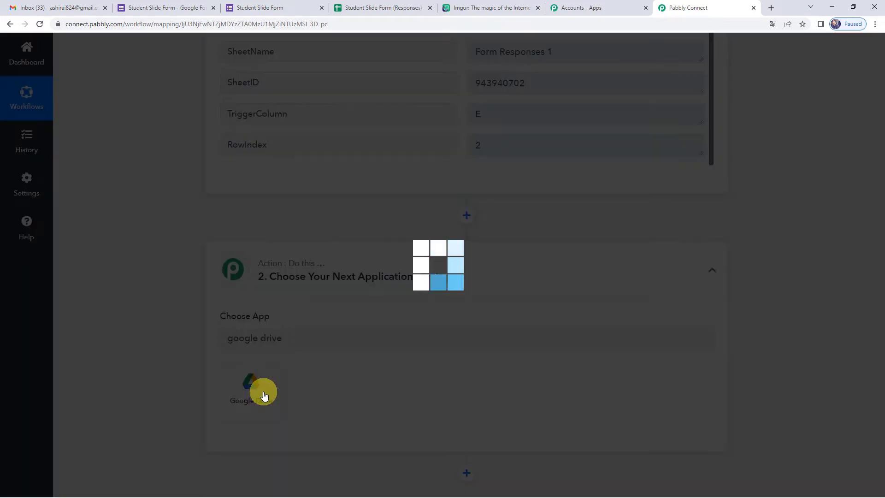
# Step: Set the Google Drive action event to Share a File With Anyone and check the image link in the trigger's response
pyautogui.scroll(-2, 302, 300)
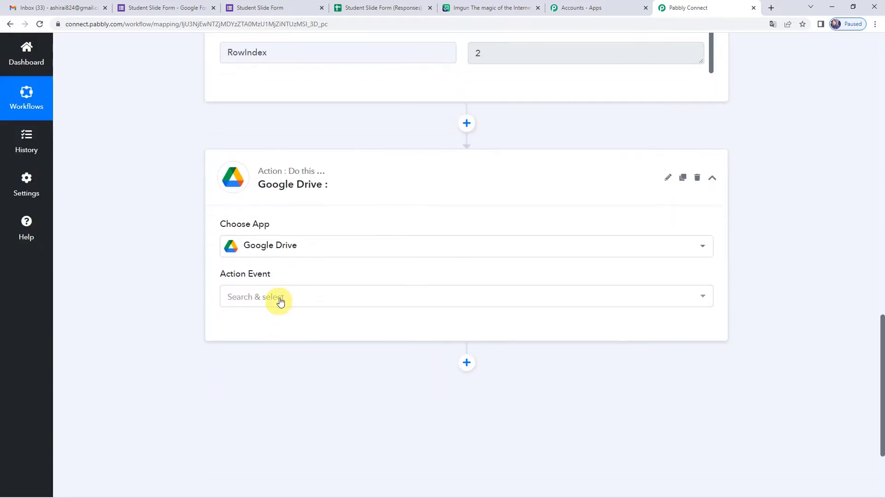
pyautogui.click(278, 299)
pyautogui.scroll(-5, 283, 230)
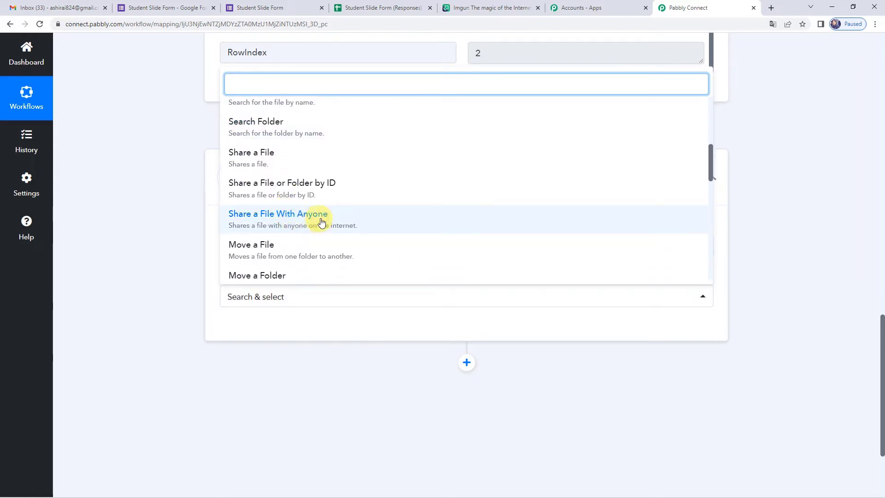
pyautogui.click(324, 221)
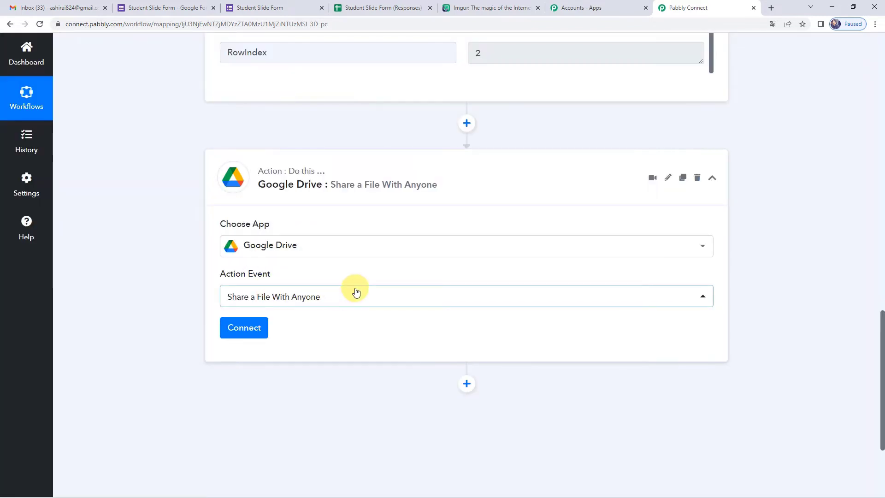
pyautogui.scroll(4, 357, 288)
pyautogui.scroll(3, 359, 284)
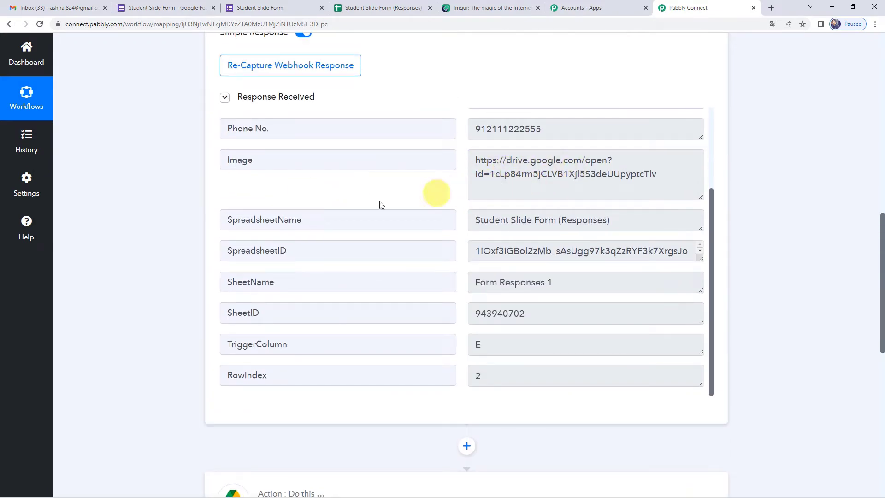
pyautogui.scroll(-7, 139, 253)
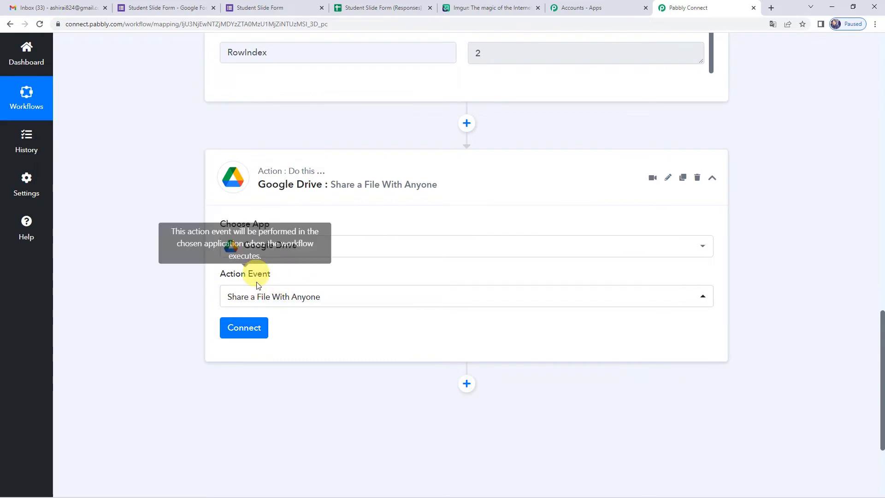
# Step: Add a new Google Drive connection for the action and authorize Pabbly Connect Drive with the signed-in Google account
pyautogui.click(237, 328)
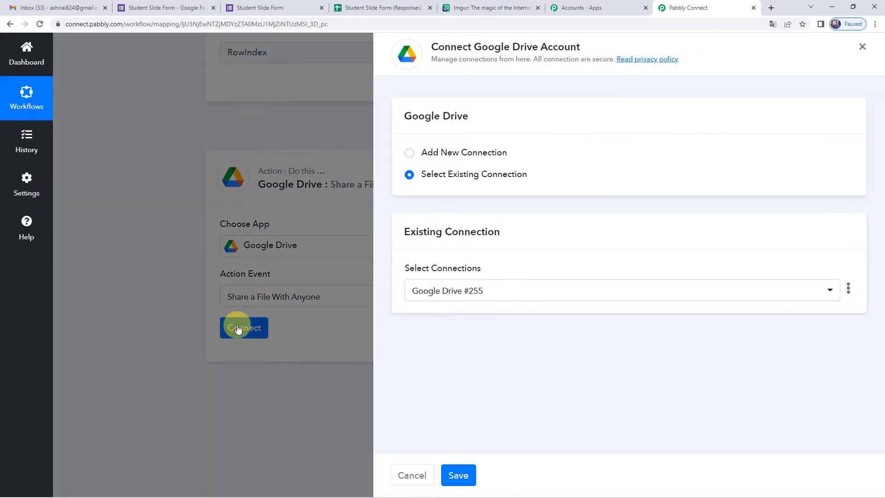
pyautogui.click(409, 153)
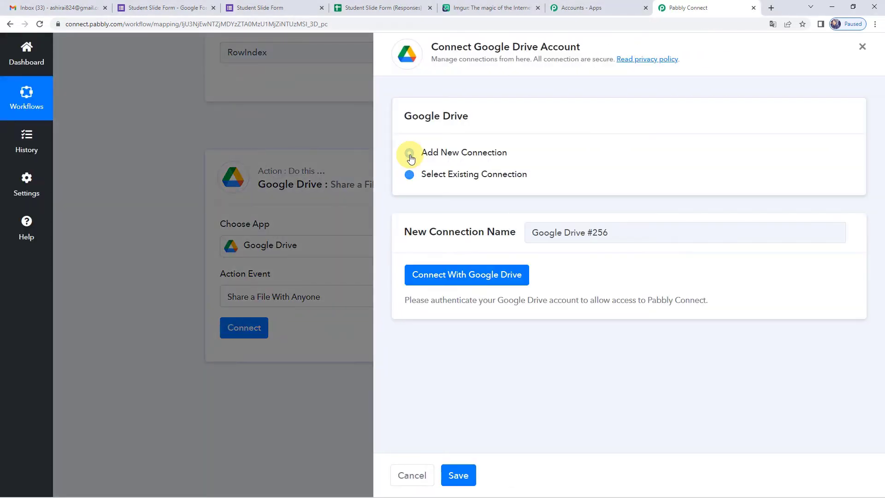
pyautogui.click(480, 278)
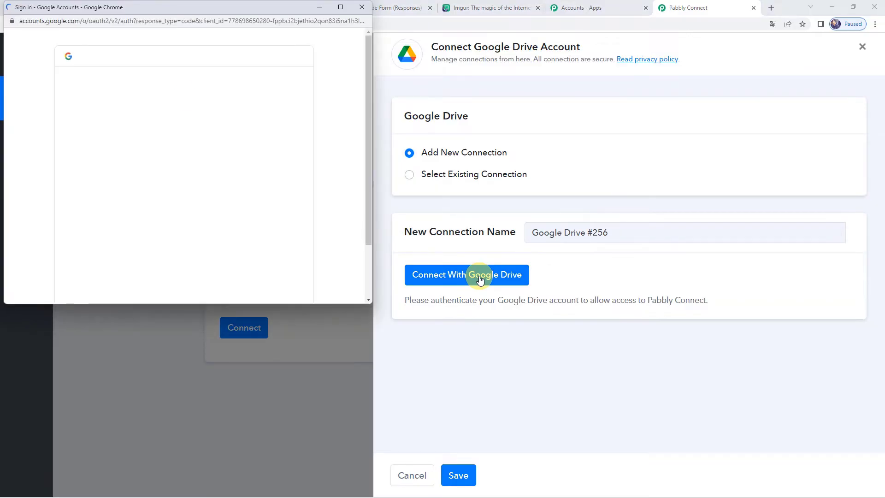
pyautogui.scroll(-2, 153, 223)
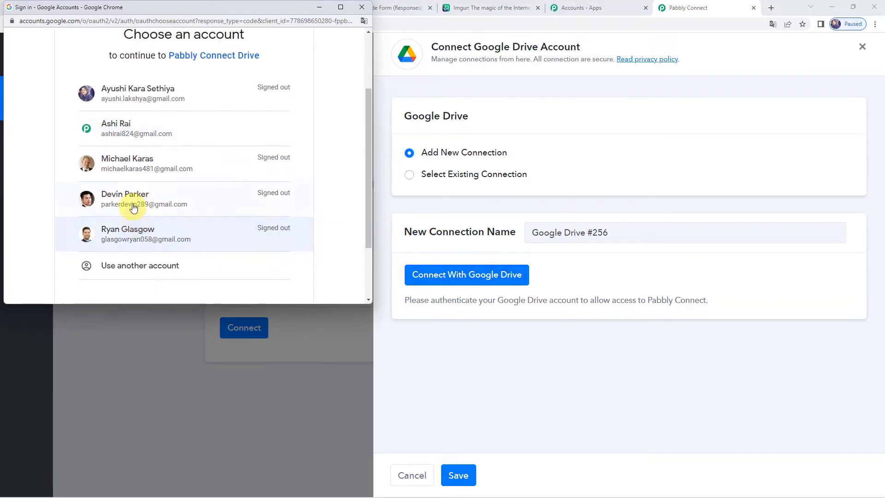
pyautogui.click(131, 127)
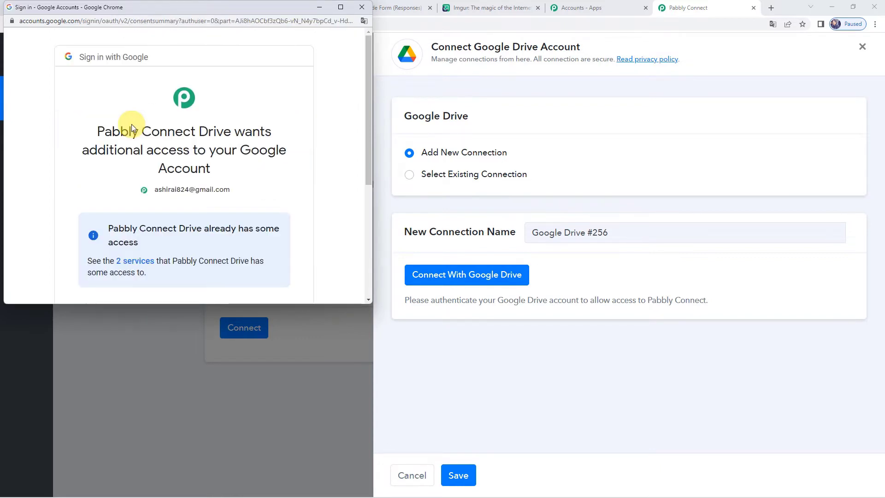
pyautogui.scroll(-3, 178, 194)
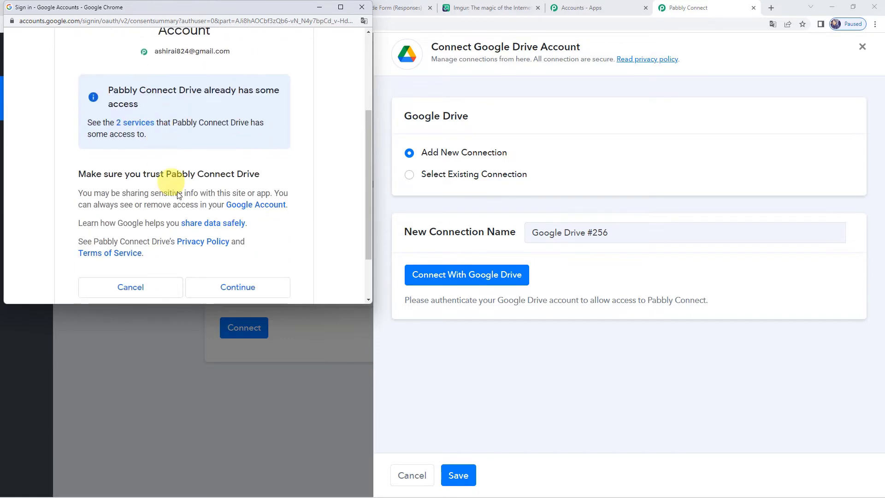
pyautogui.scroll(-2, 207, 193)
pyautogui.click(238, 223)
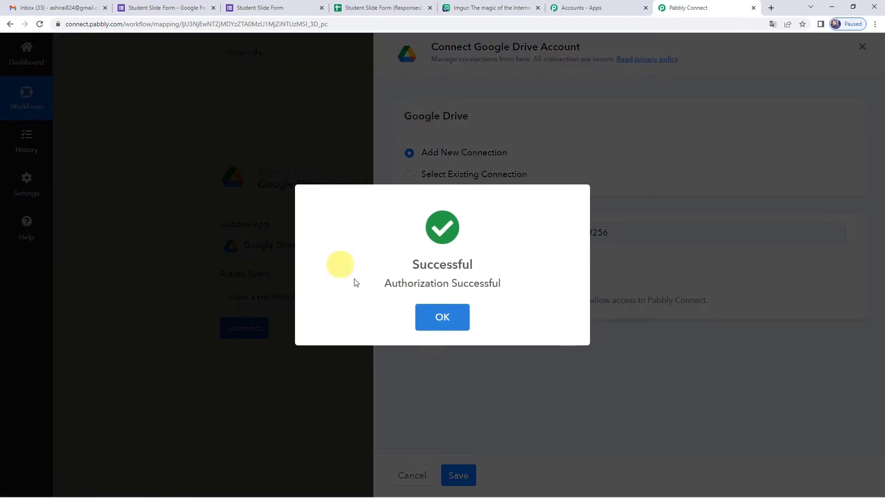
# Step: Acknowledge the Google Drive authorization, enable mapping for the File ID and clear the prefilled file ID
pyautogui.click(440, 317)
pyautogui.scroll(-2, 355, 284)
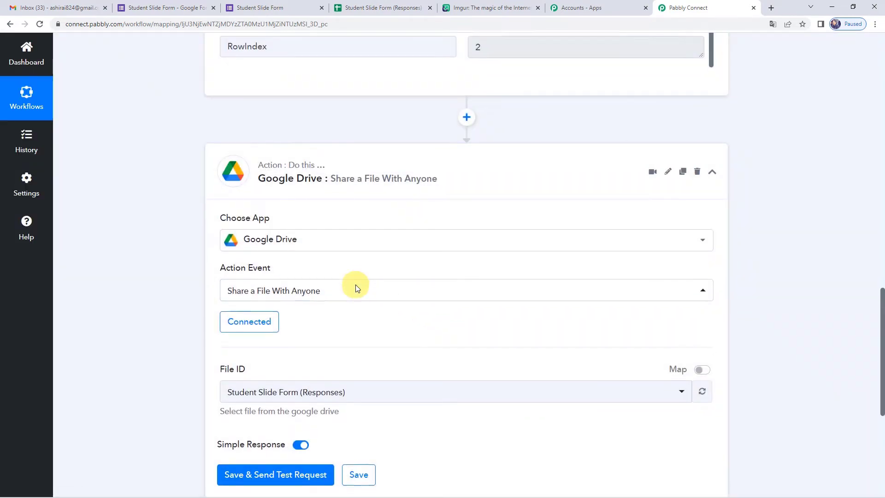
pyautogui.scroll(-2, 356, 284)
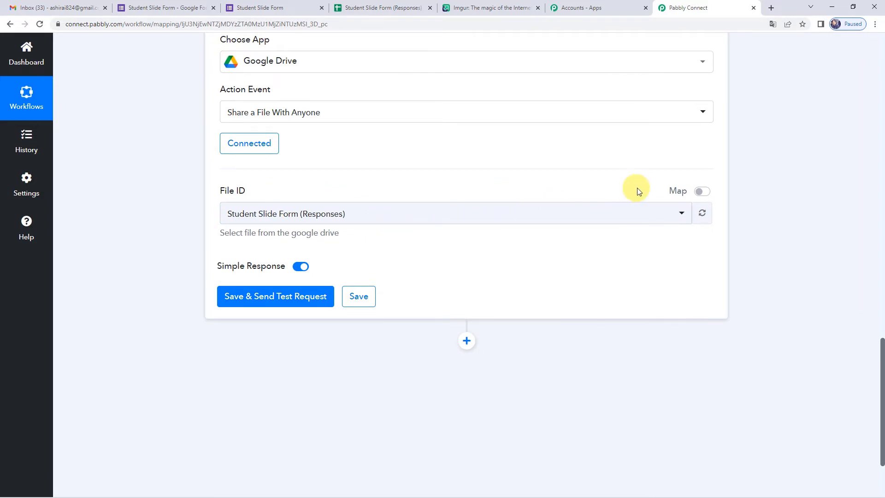
pyautogui.click(699, 195)
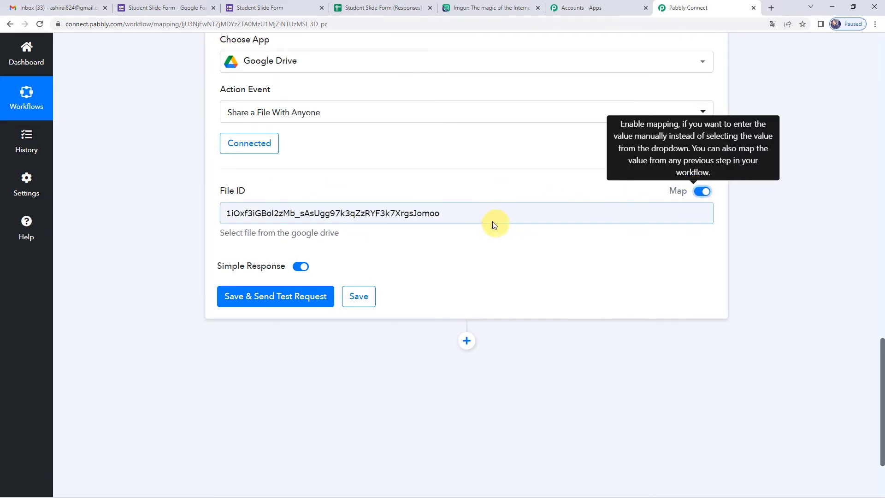
pyautogui.moveTo(479, 220); pyautogui.dragTo(212, 223)
pyautogui.press('BackSpace')
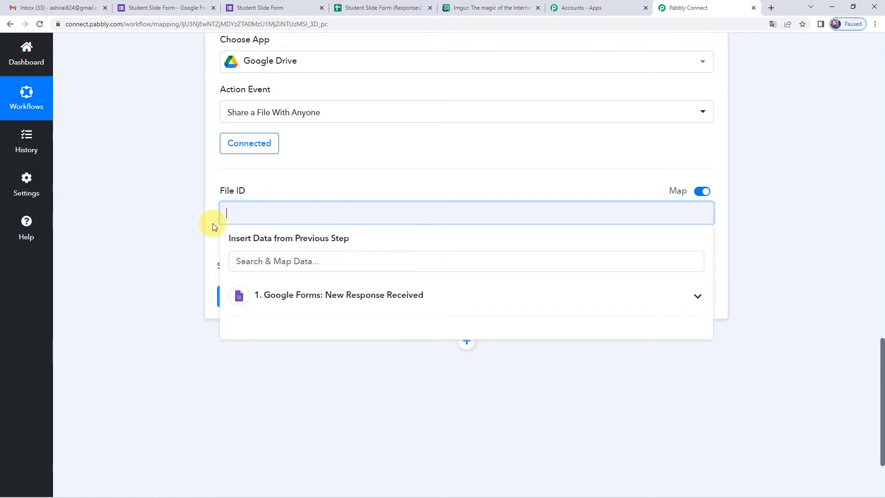
# Step: Expand the Google Forms response data for the File ID and look through the fields available for mapping
pyautogui.click(336, 300)
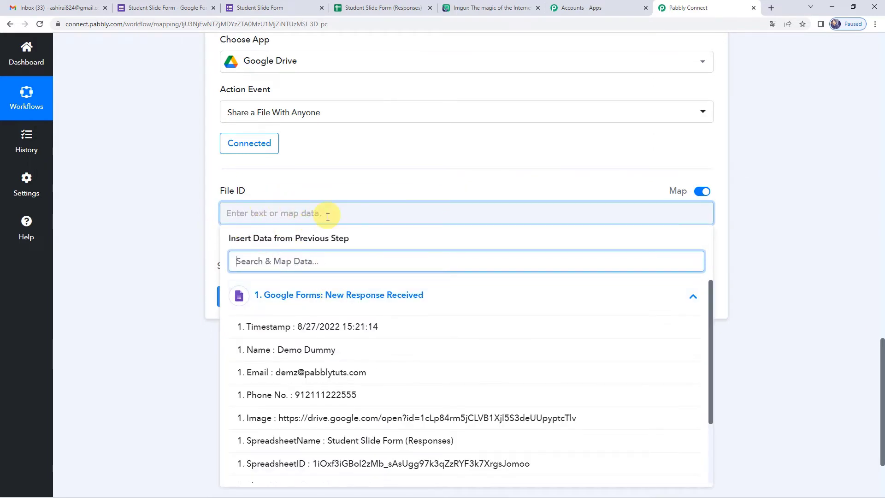
pyautogui.scroll(-1, 329, 217)
pyautogui.scroll(-3, 318, 233)
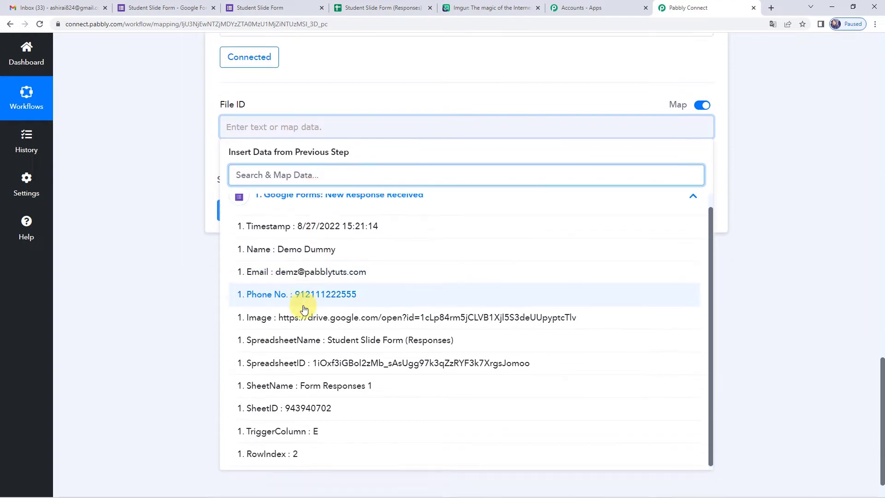
pyautogui.scroll(2, 294, 325)
pyautogui.scroll(-2, 293, 299)
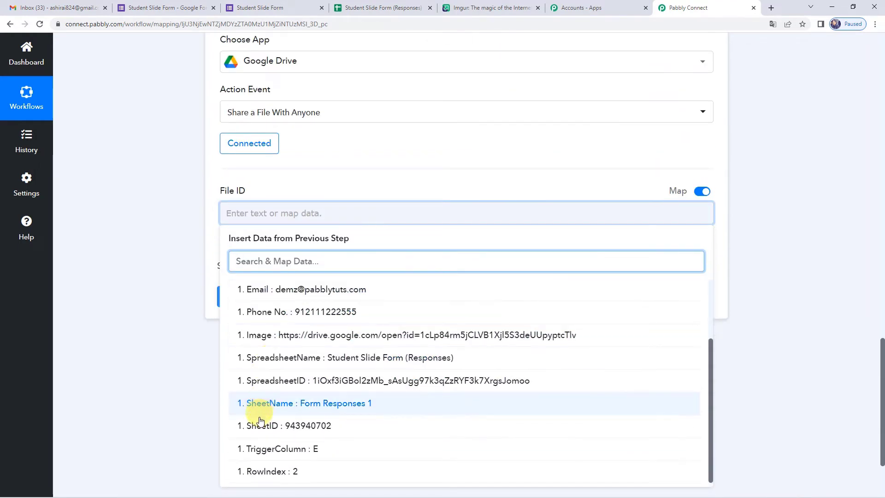
pyautogui.scroll(1, 270, 441)
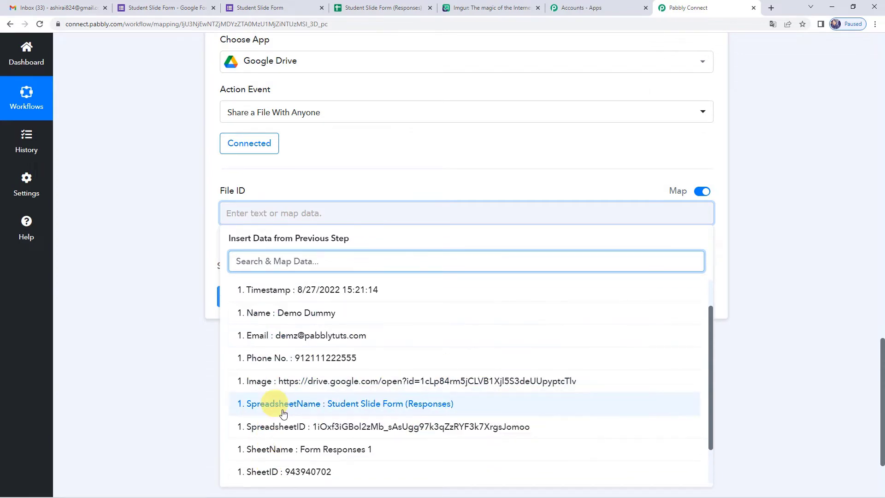
# Step: Examine the image link in the trigger's received response, return to the Google Drive step and close the File ID mapping list
pyautogui.scroll(10, 124, 239)
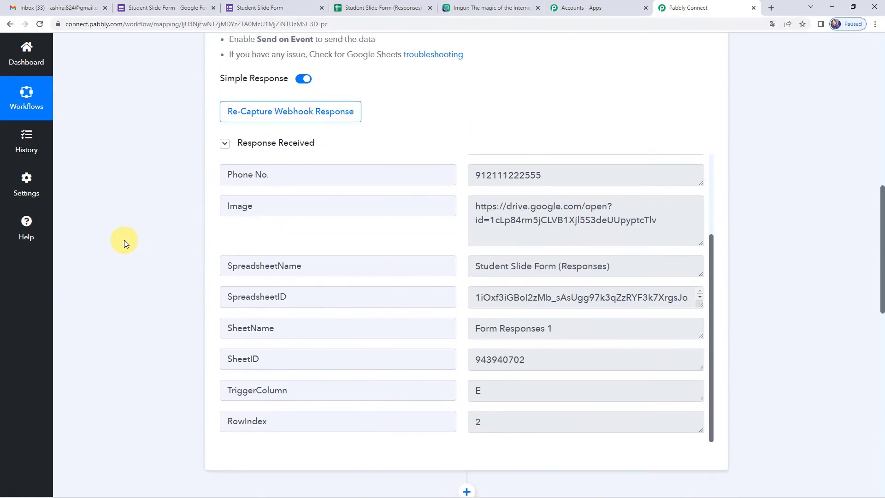
pyautogui.scroll(-1, 502, 221)
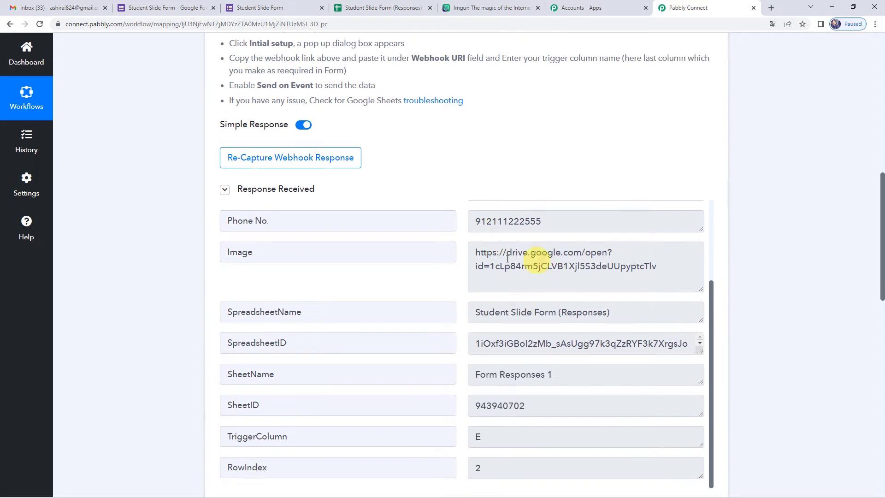
pyautogui.scroll(1, 519, 302)
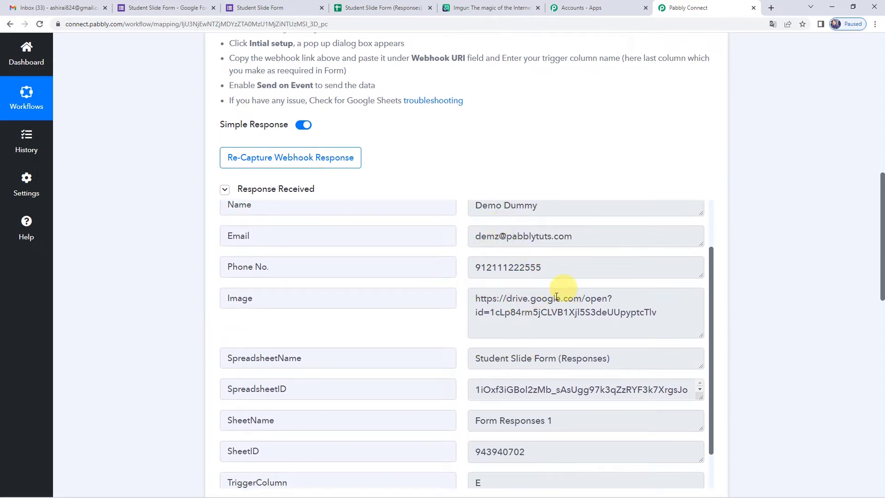
pyautogui.scroll(-1, 548, 311)
pyautogui.scroll(-2, 347, 295)
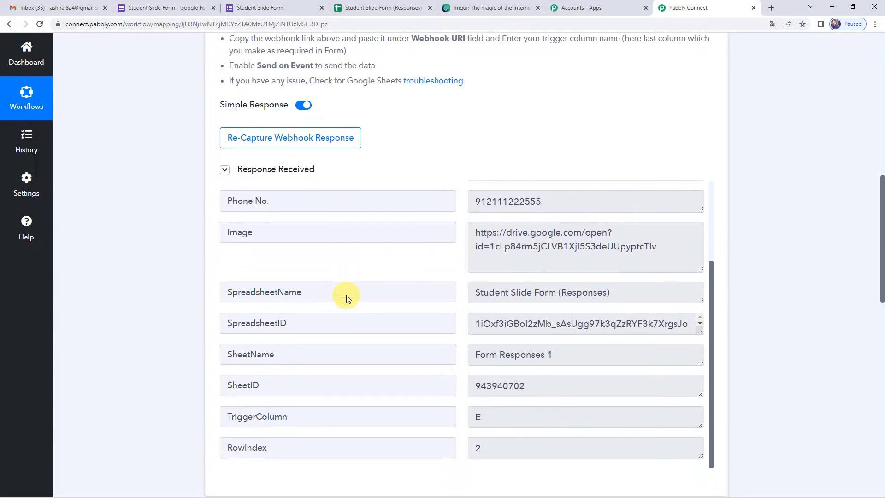
pyautogui.scroll(-5, 182, 303)
pyautogui.scroll(-4, 178, 355)
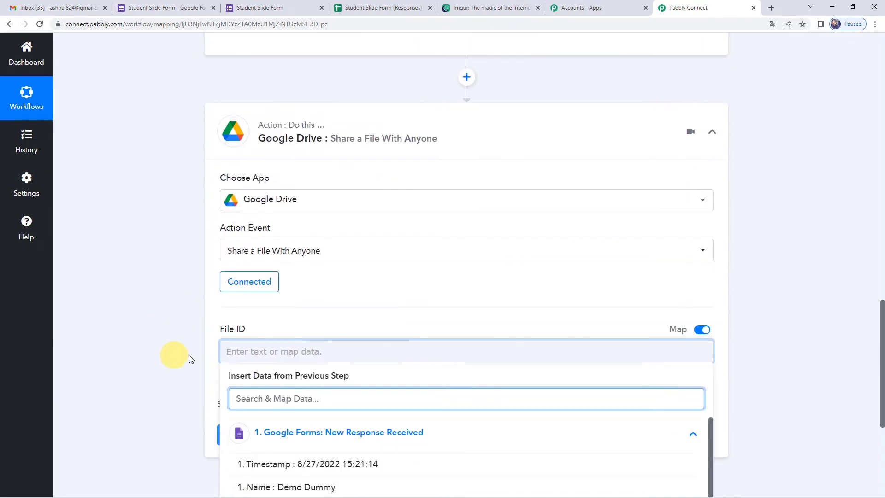
pyautogui.scroll(-1, 530, 338)
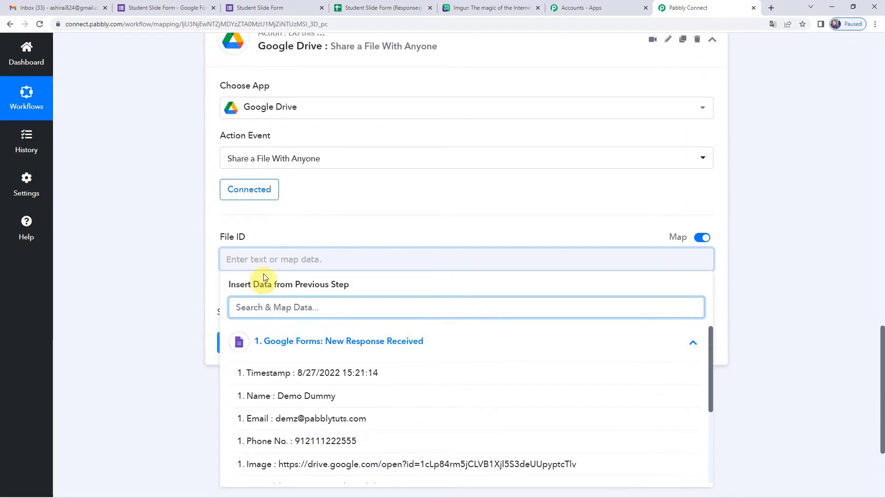
pyautogui.click(352, 229)
# Step: Insert an action step between the Google Forms trigger and the Google Drive step, with Text Formatter by Pabbly as its application
pyautogui.scroll(2, 466, 152)
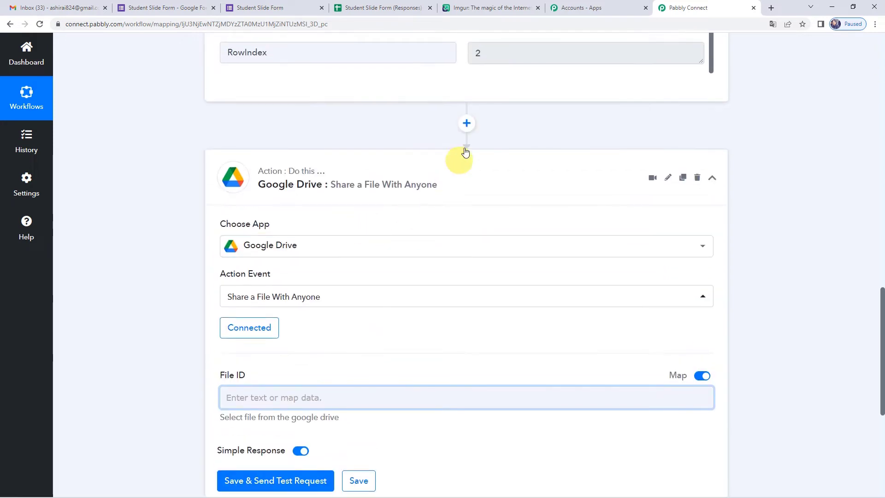
pyautogui.click(466, 124)
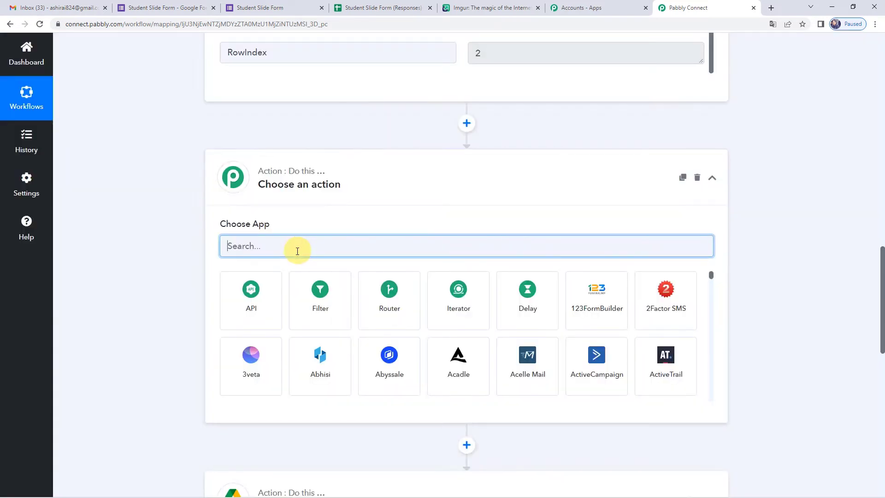
pyautogui.write('t')
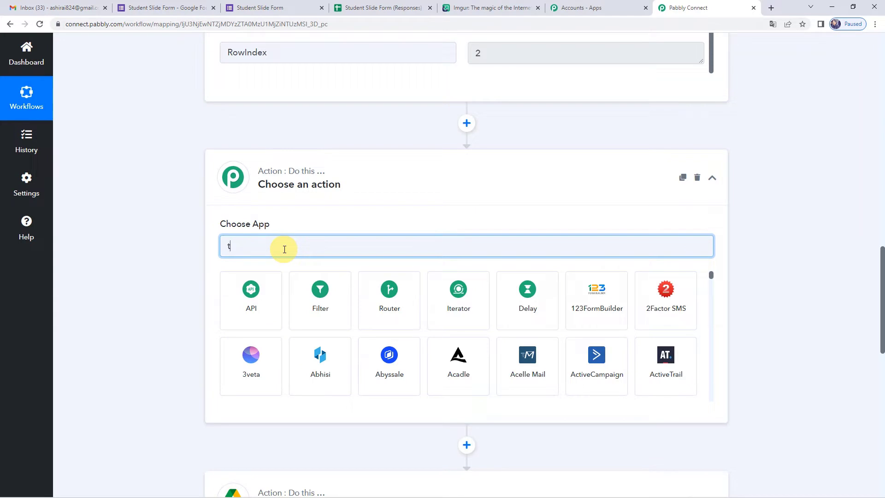
pyautogui.write('ext f')
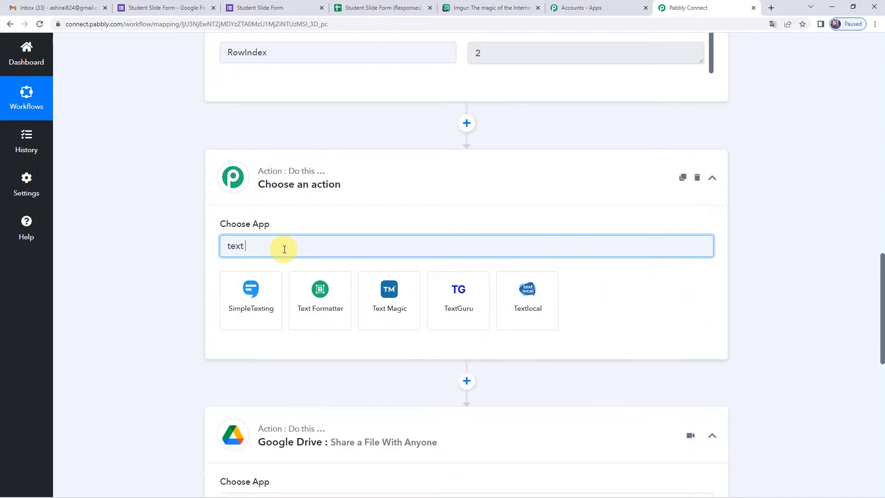
pyautogui.click(273, 294)
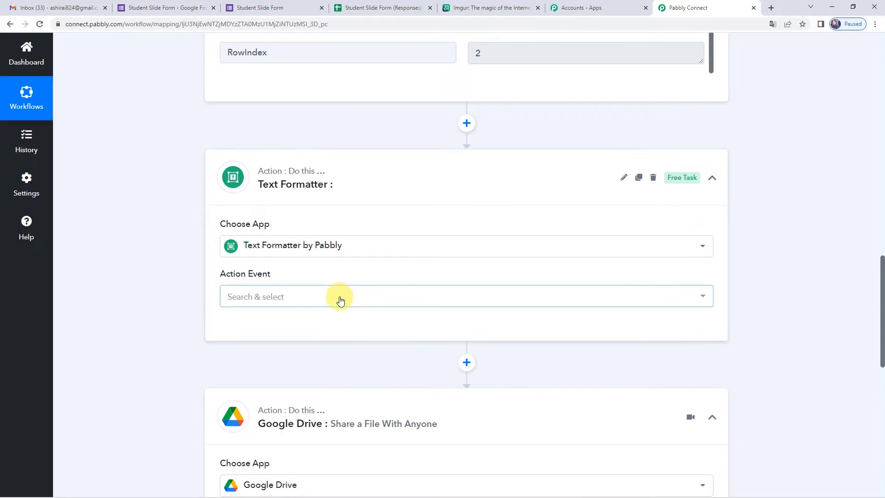
# Step: Set the Text Formatter action event to Split Text and connect it
pyautogui.click(340, 301)
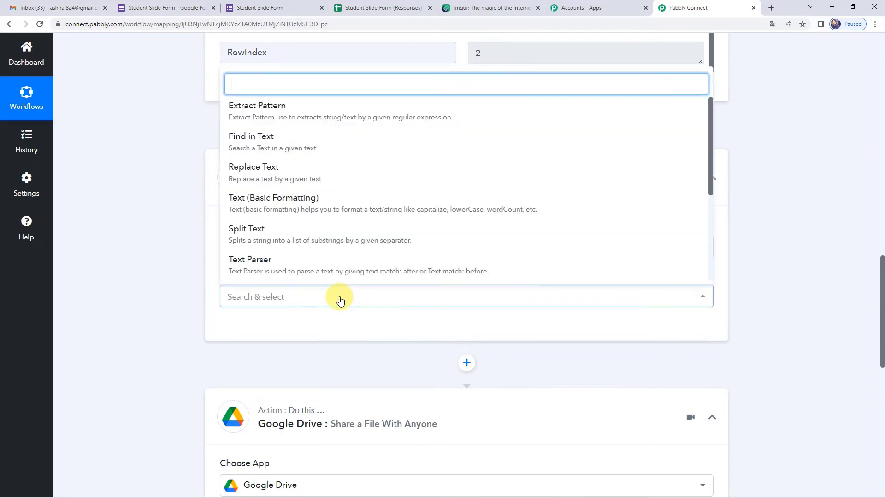
pyautogui.click(321, 235)
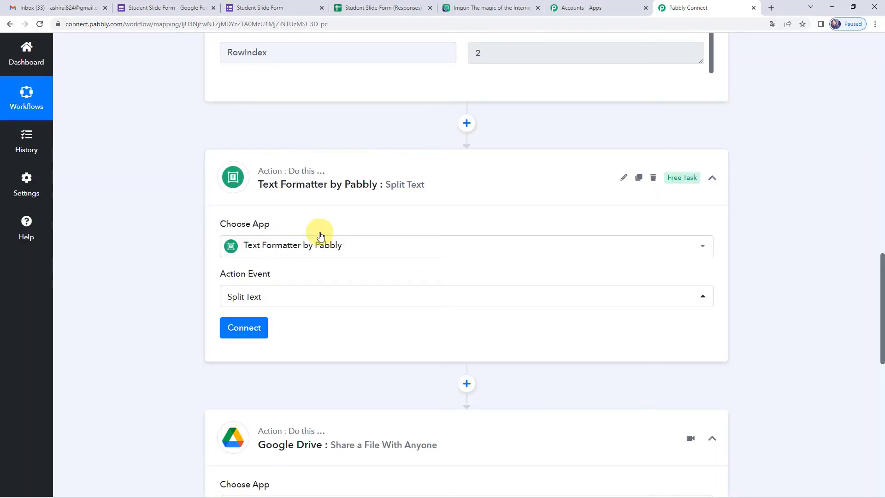
pyautogui.scroll(-2, 276, 276)
pyautogui.click(252, 240)
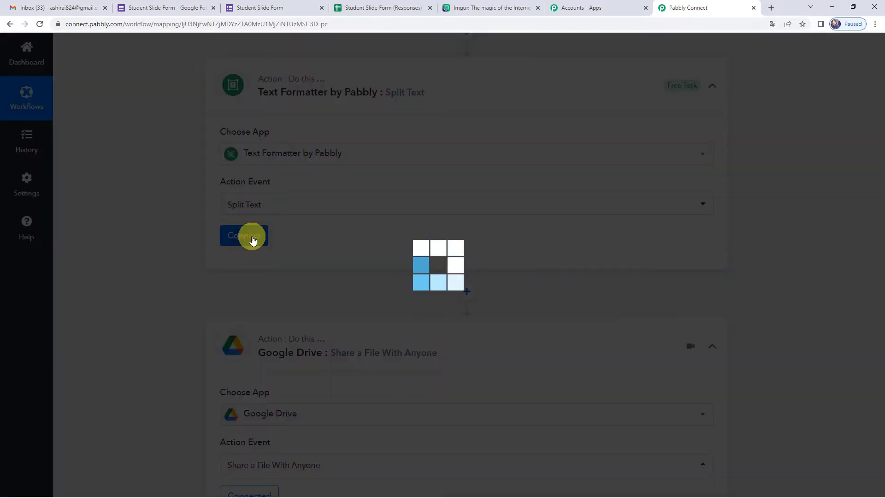
pyautogui.scroll(-2, 276, 233)
pyautogui.scroll(-5, 291, 229)
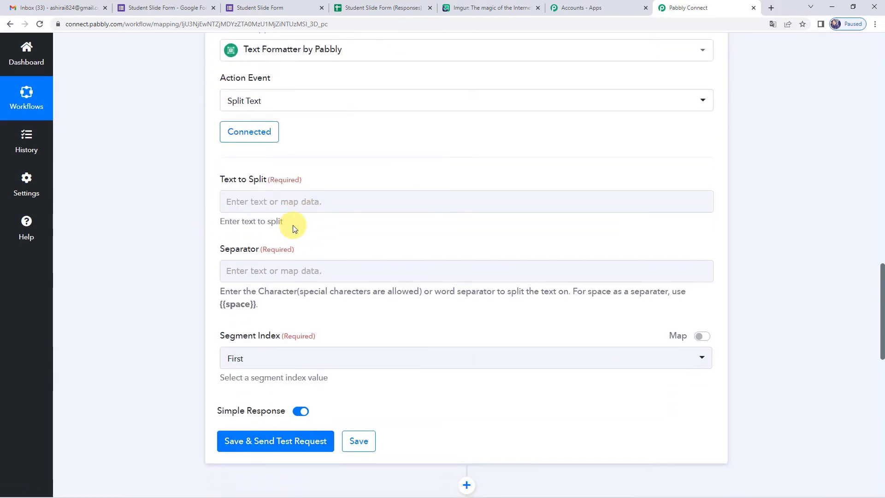
# Step: Compare the image link in the trigger's response with the Google Forms fields offered for the Google Drive File ID
pyautogui.scroll(4, 169, 232)
pyautogui.scroll(13, 170, 228)
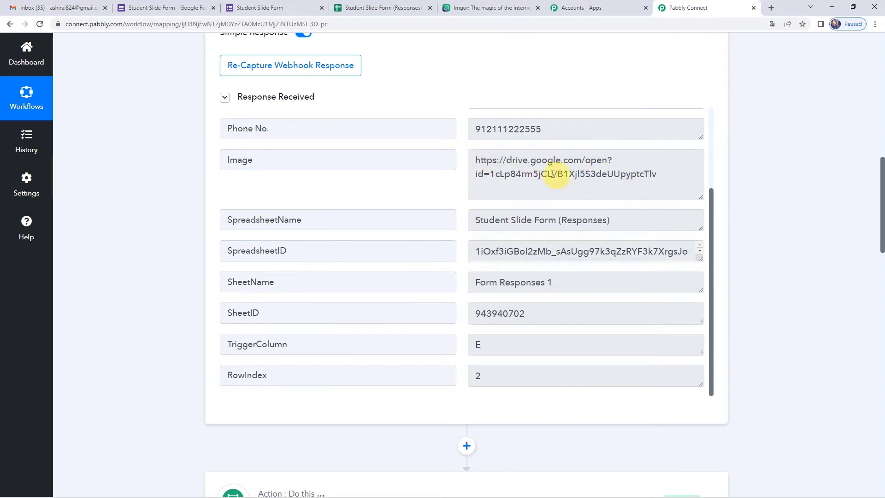
pyautogui.scroll(-20, 172, 278)
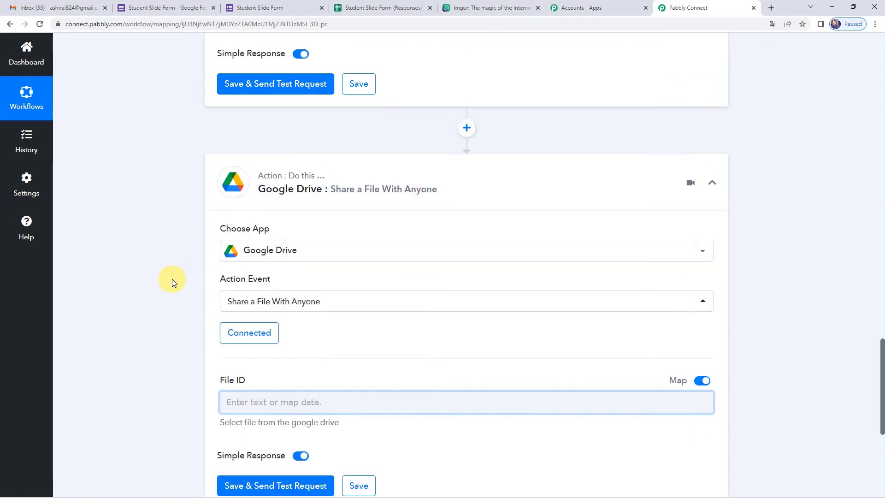
pyautogui.scroll(-2, 323, 308)
pyautogui.click(278, 304)
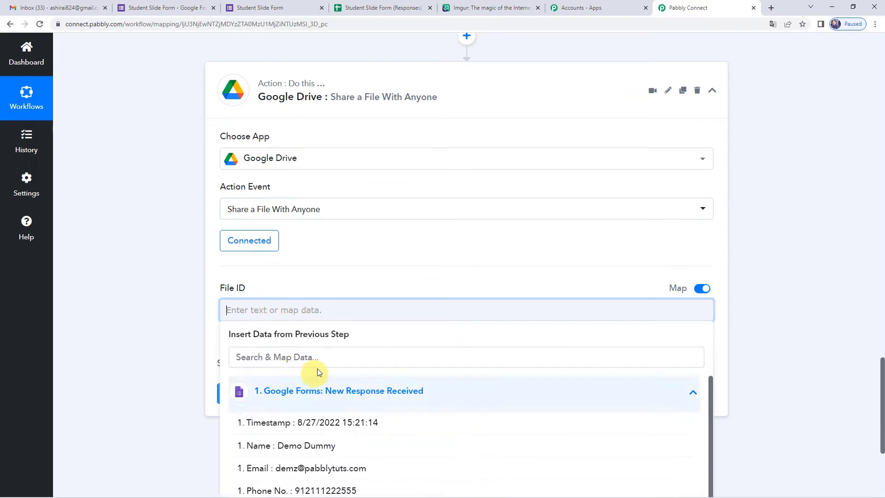
pyautogui.scroll(-3, 317, 368)
pyautogui.scroll(-1, 317, 277)
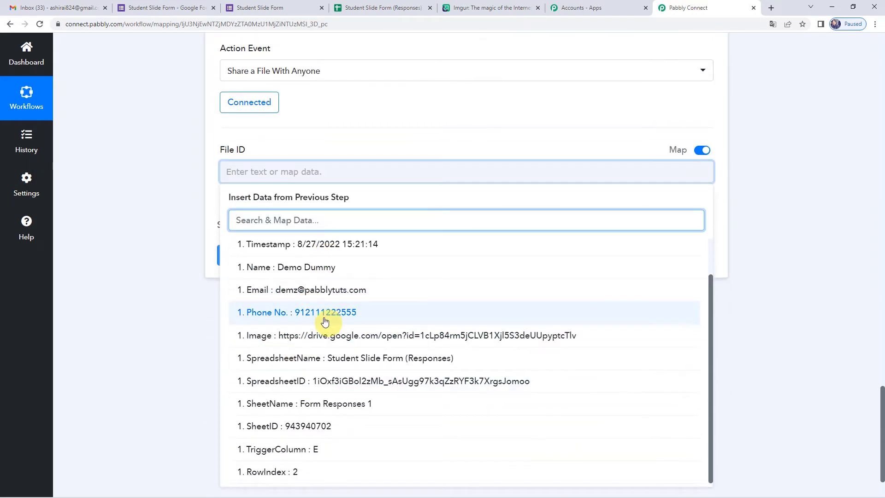
pyautogui.scroll(-1, 317, 323)
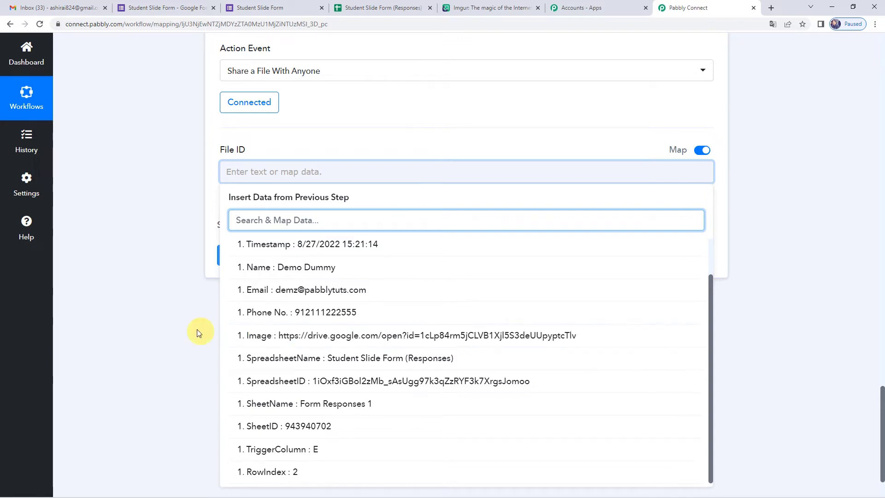
pyautogui.scroll(12, 133, 310)
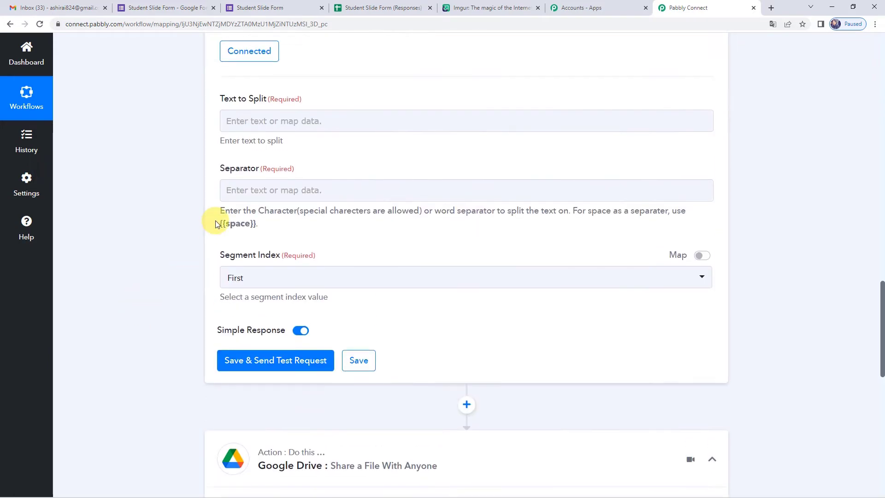
# Step: Map the Google Forms Image link into the Text to Split field of the Split Text action
pyautogui.click(234, 211)
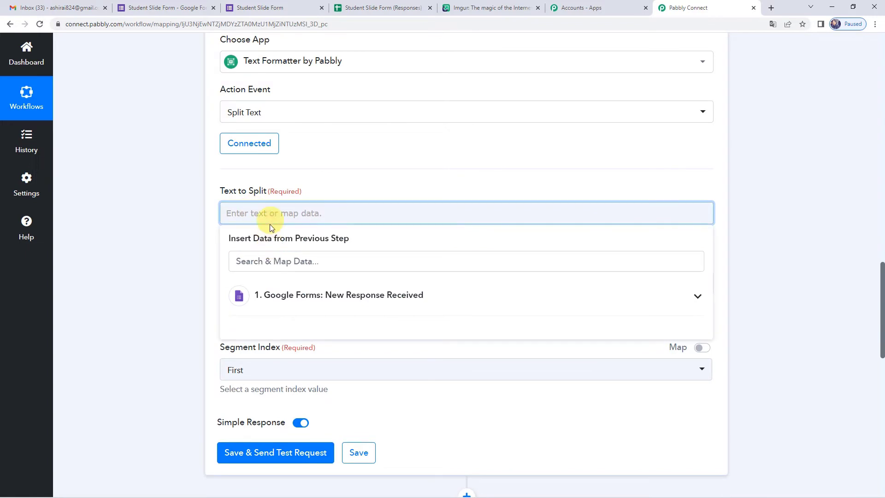
pyautogui.click(283, 293)
pyautogui.scroll(-2, 276, 320)
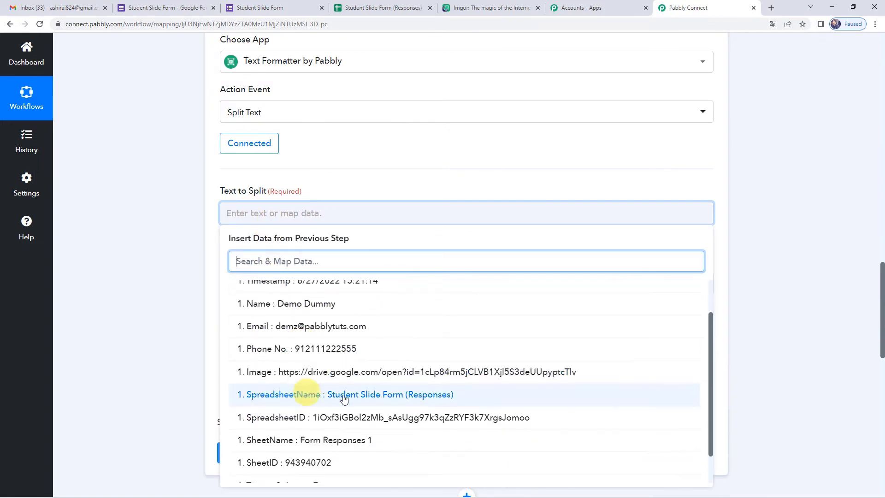
pyautogui.click(354, 373)
pyautogui.click(209, 233)
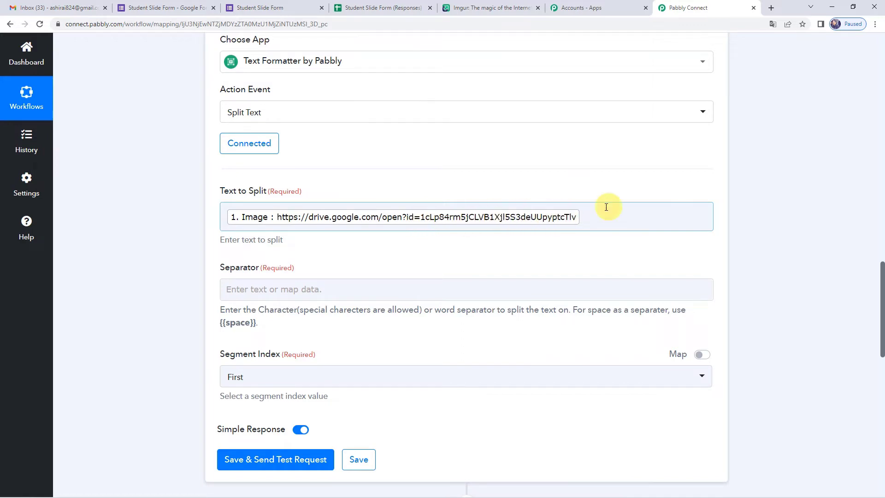
# Step: Set the Split Text separator to = and the segment index to Last
pyautogui.click(286, 290)
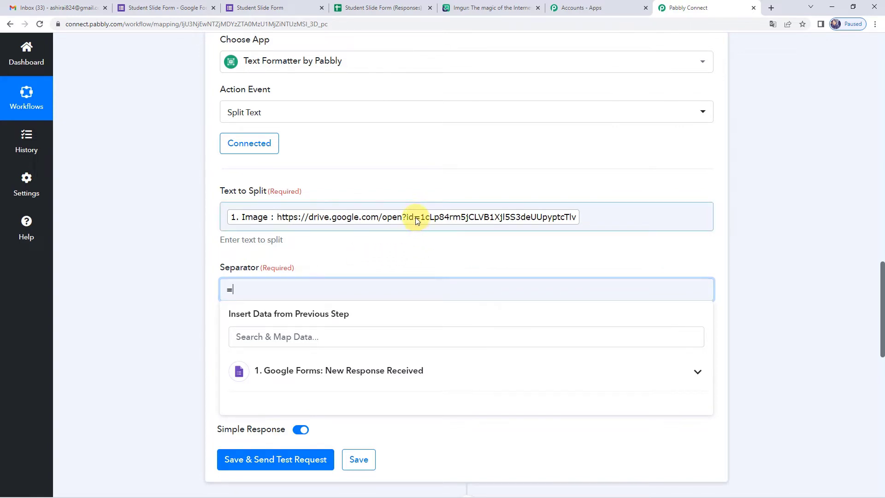
pyautogui.click(400, 248)
pyautogui.scroll(-2, 333, 291)
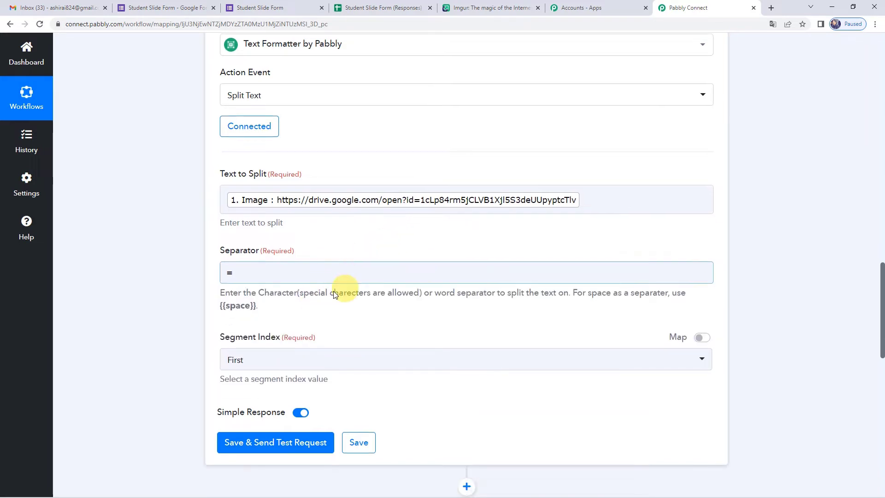
pyautogui.click(302, 291)
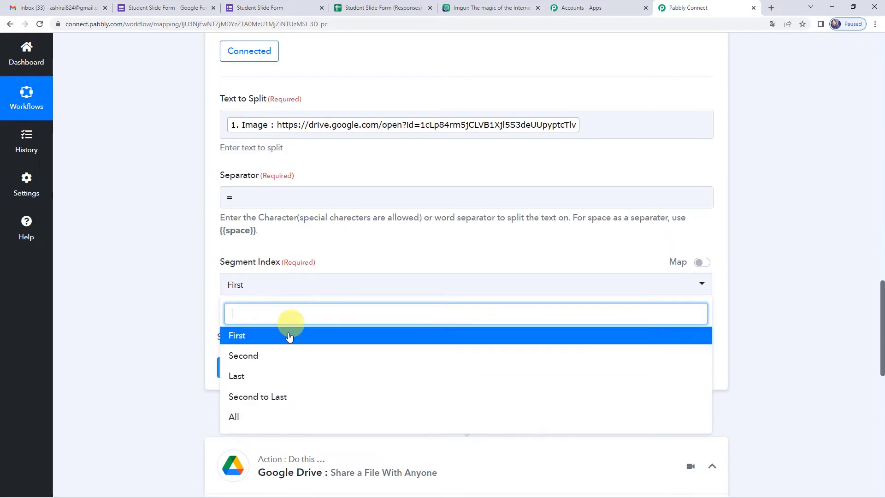
pyautogui.click(251, 377)
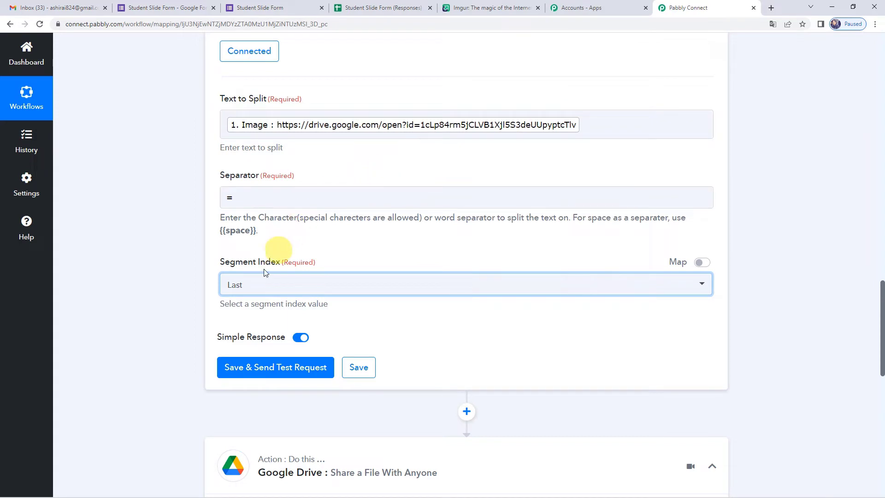
# Step: Save and test the Split Text step, and check the extracted file ID against the image link and split settings
pyautogui.click(283, 369)
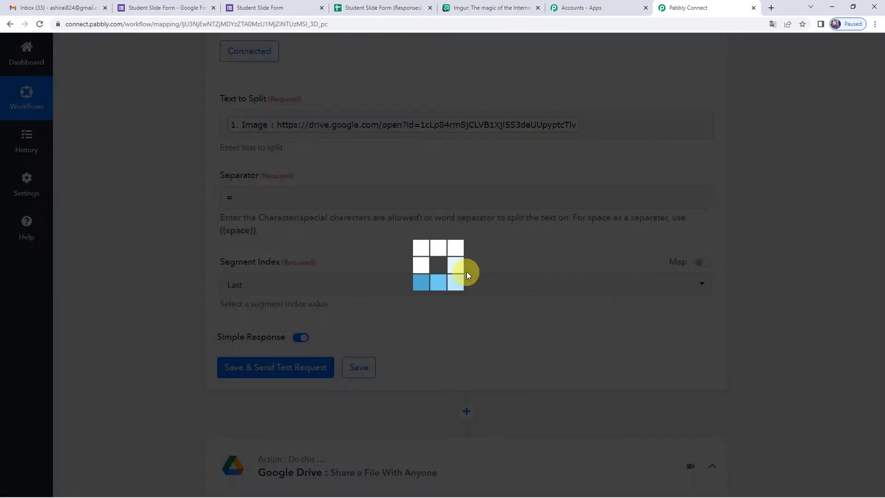
pyautogui.scroll(-3, 468, 270)
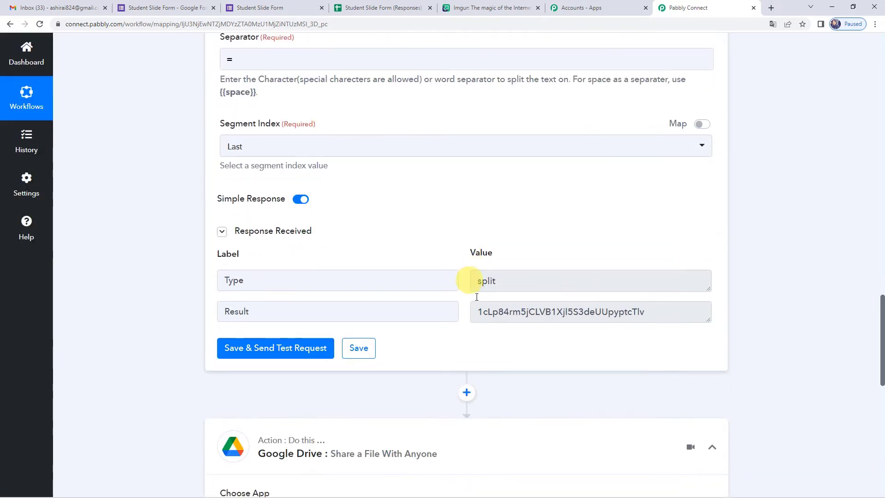
pyautogui.scroll(1, 489, 328)
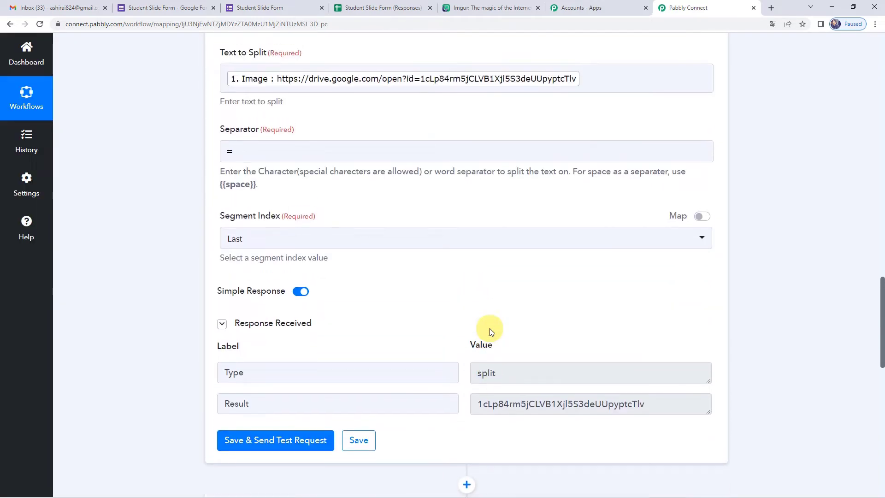
pyautogui.scroll(4, 488, 355)
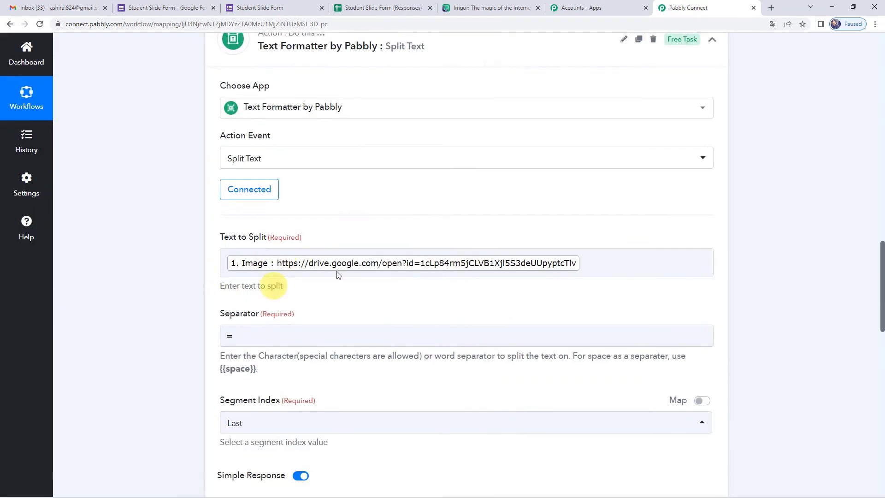
pyautogui.scroll(-2, 451, 239)
pyautogui.scroll(-1, 491, 196)
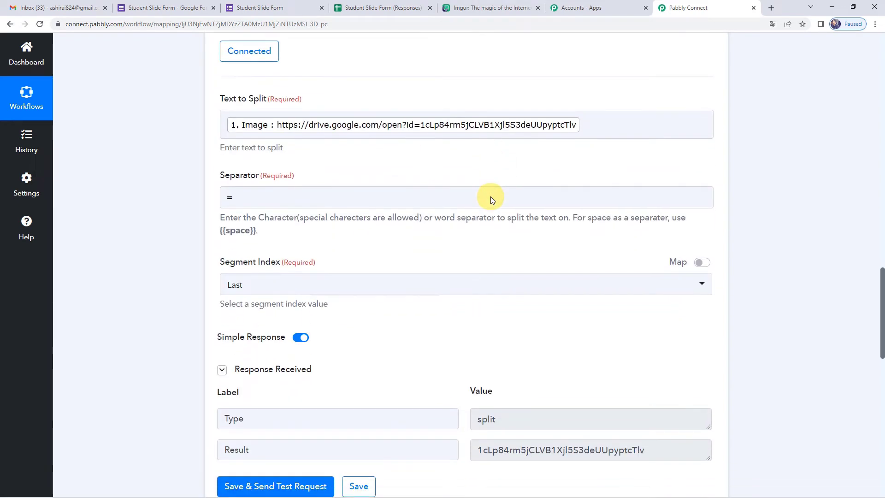
pyautogui.click(465, 240)
pyautogui.scroll(-3, 465, 194)
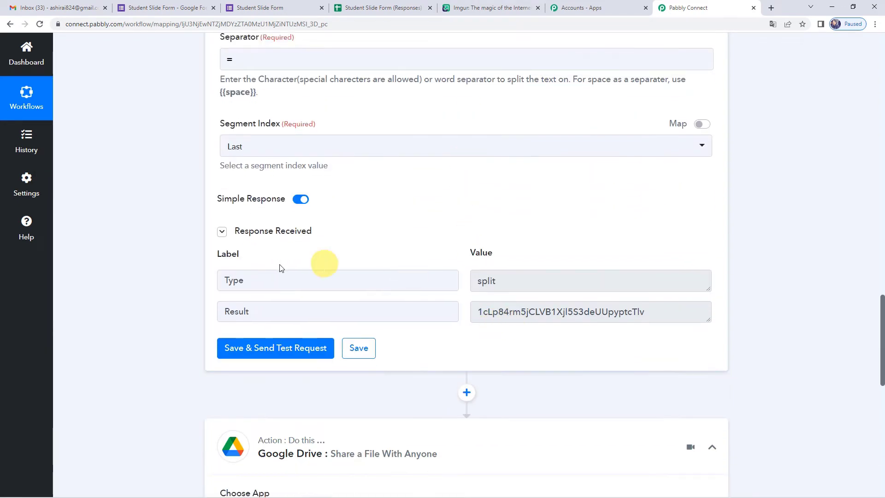
# Step: Save the existing connection Google Drive #256 for the Share a File With Anyone step
pyautogui.scroll(-3, 295, 263)
pyautogui.scroll(-3, 449, 217)
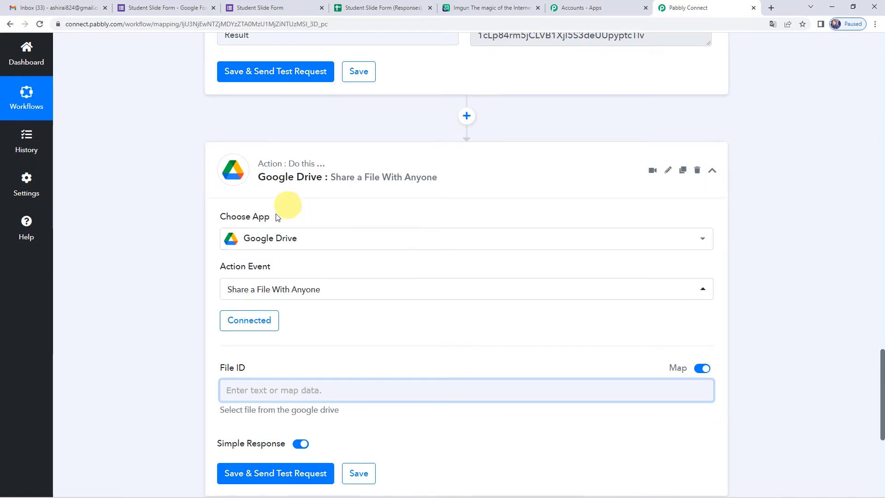
pyautogui.scroll(-1, 270, 242)
pyautogui.scroll(-3, 277, 236)
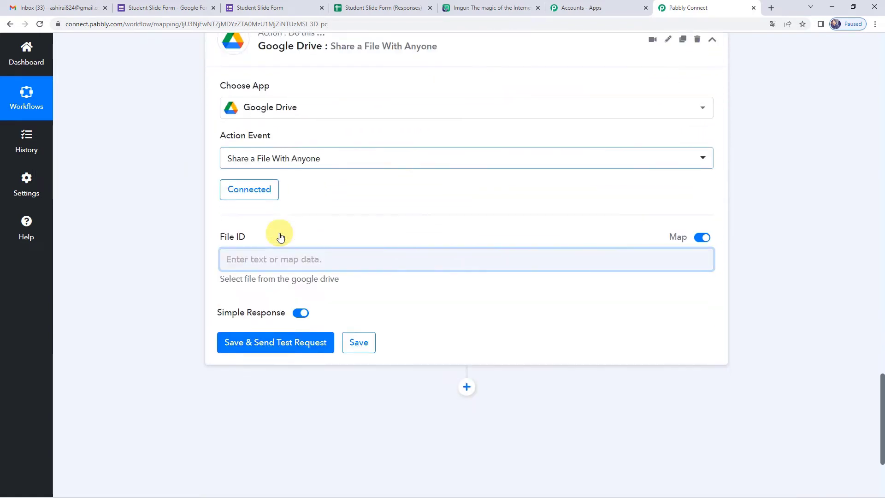
pyautogui.click(257, 184)
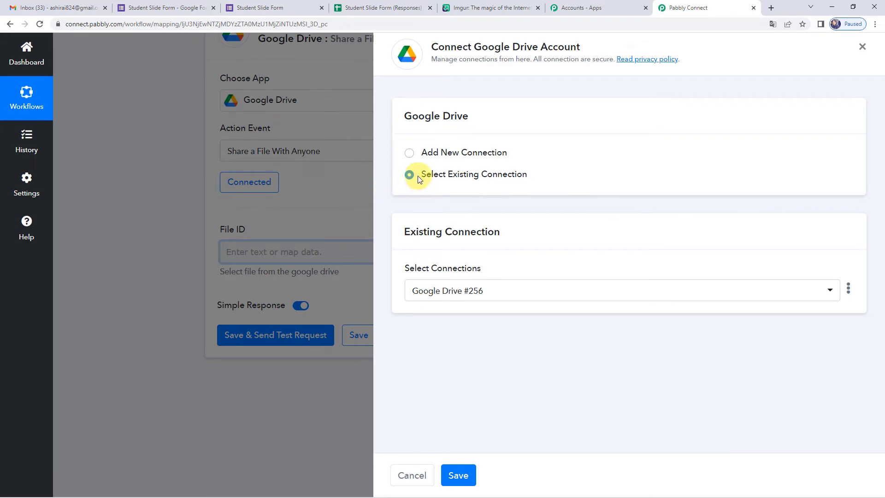
pyautogui.click(458, 475)
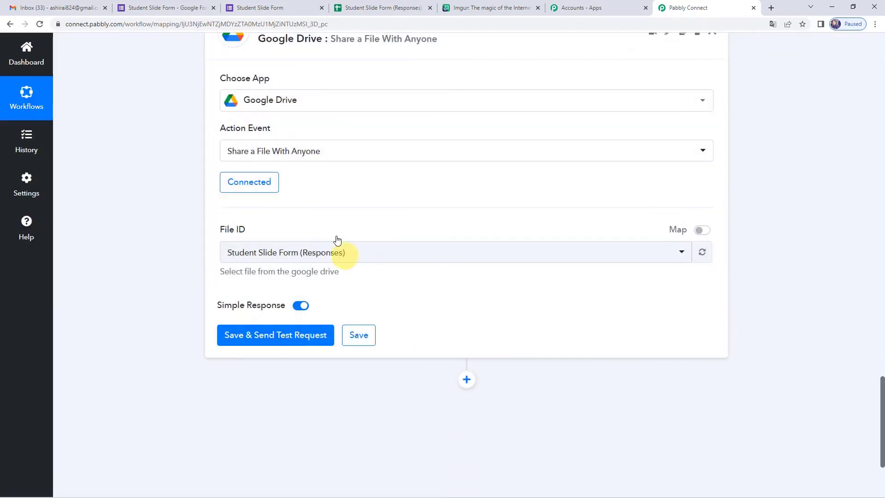
# Step: Enable mapping for the Google Drive File ID and map the Split Text Result into it
pyautogui.scroll(-1, 337, 240)
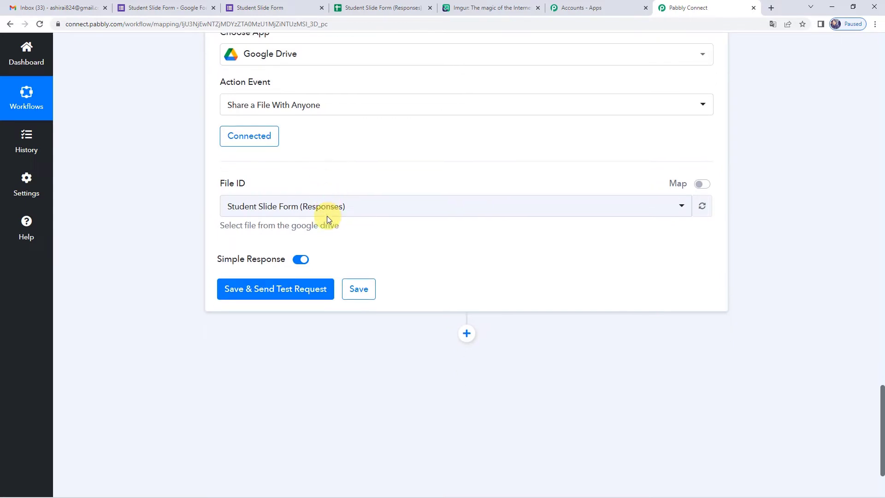
pyautogui.click(701, 187)
pyautogui.moveTo(450, 207); pyautogui.dragTo(194, 214)
pyautogui.press('BackSpace')
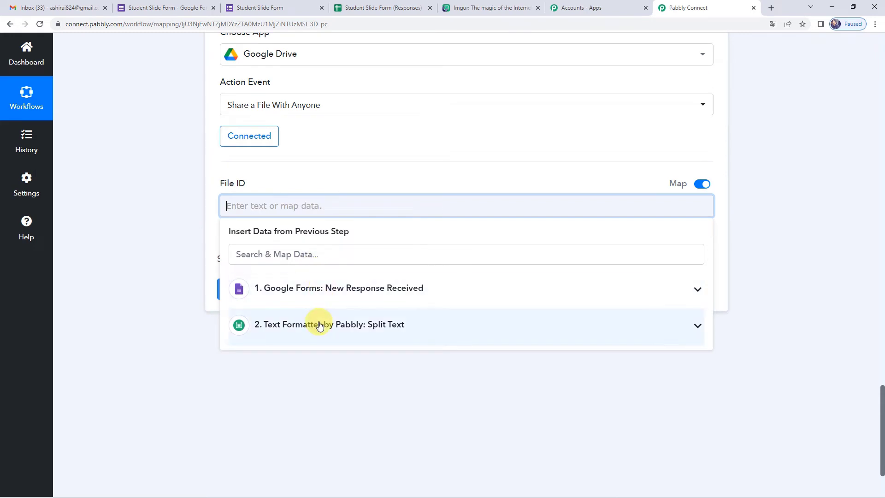
pyautogui.click(320, 326)
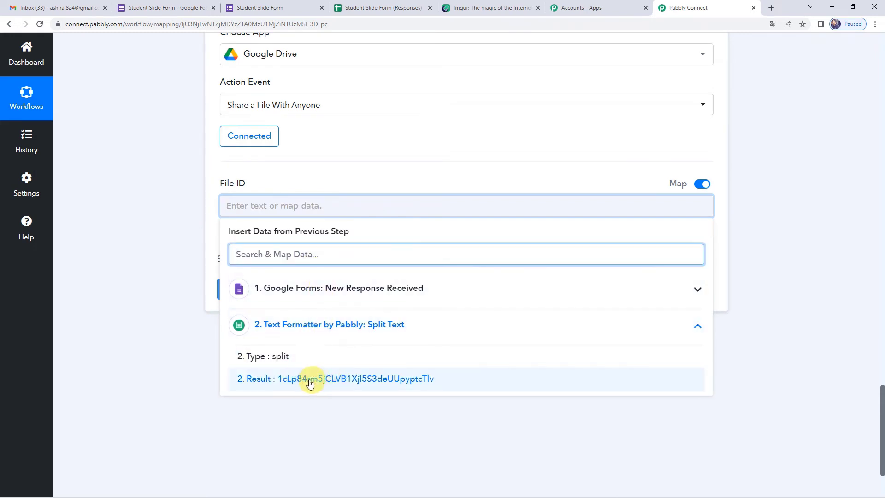
pyautogui.click(352, 381)
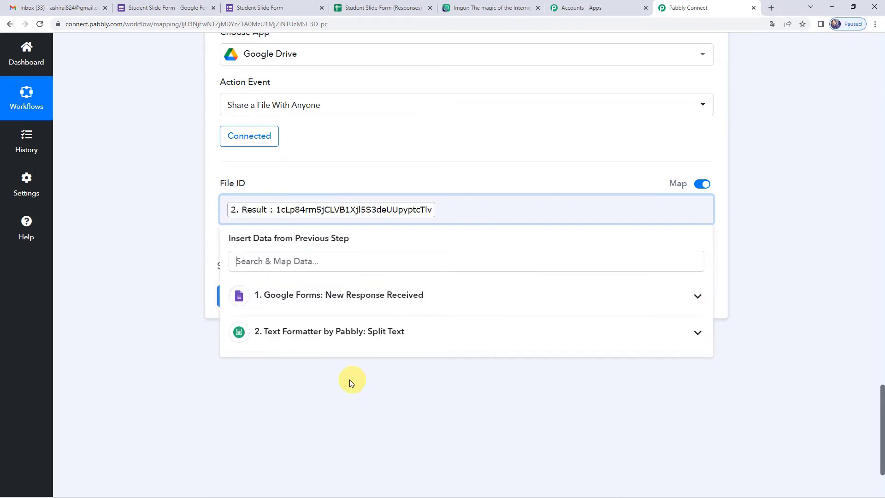
# Step: Save and test the Google Drive sharing step, and inspect the full Res2 WebViewLink in its response
pyautogui.click(276, 296)
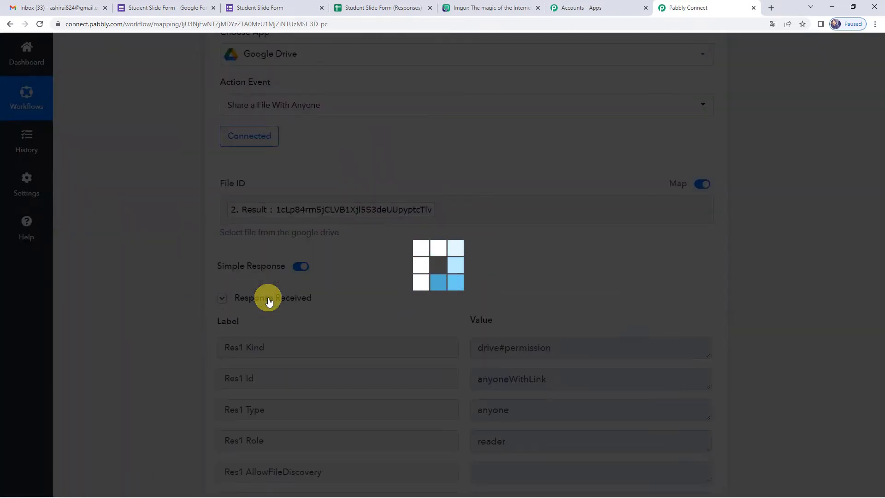
pyautogui.scroll(-1, 431, 201)
pyautogui.scroll(-4, 431, 201)
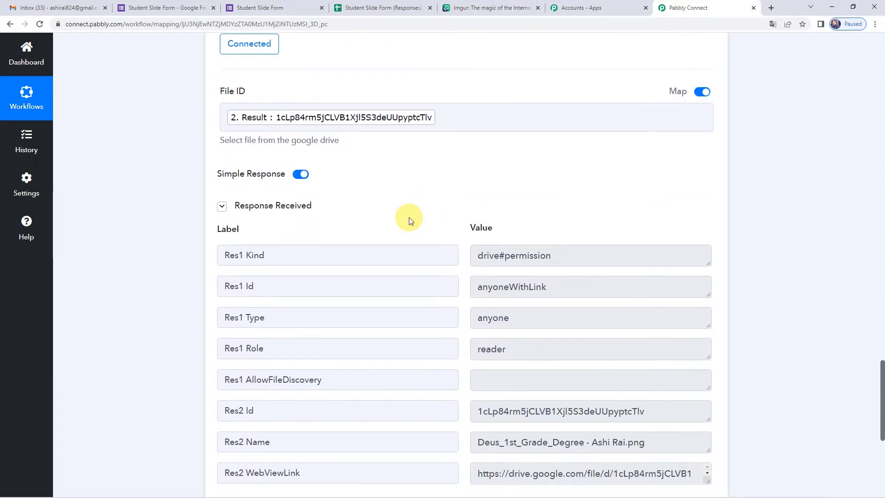
pyautogui.scroll(-2, 433, 190)
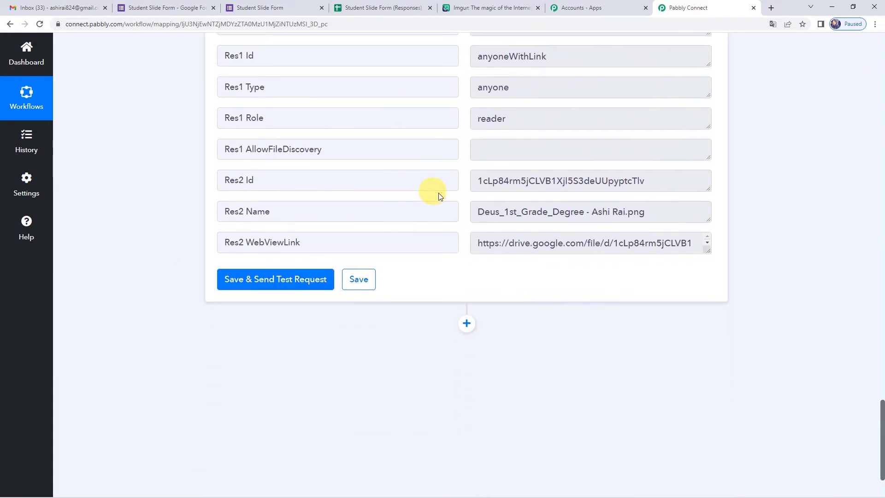
pyautogui.moveTo(707, 251); pyautogui.dragTo(709, 275)
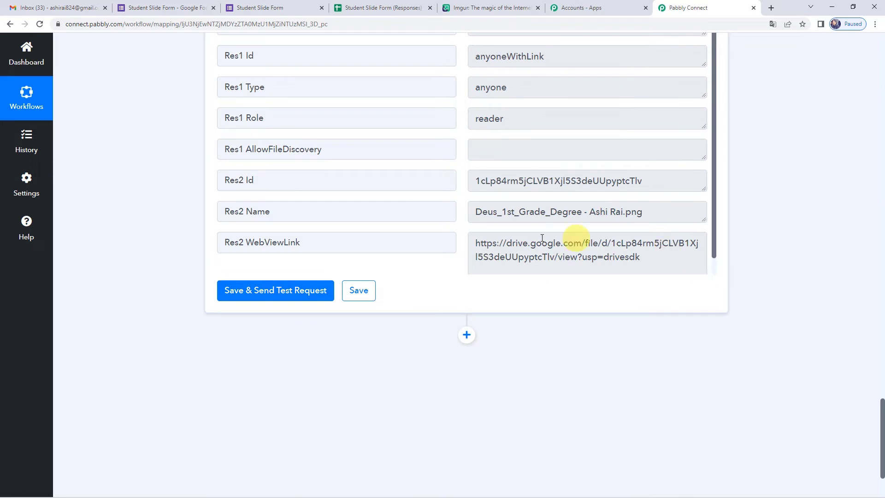
pyautogui.scroll(-3, 564, 257)
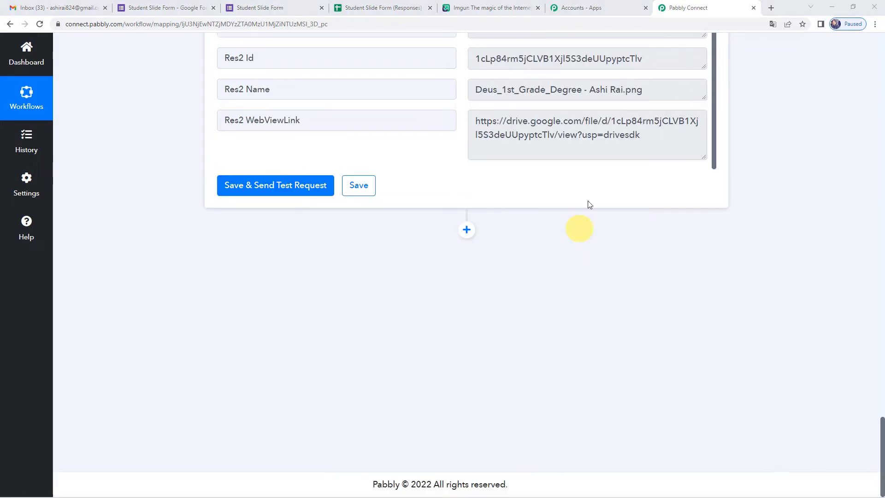
# Step: Add an action step after the Google Drive step with Imgur as its application and Upload Image as its action event
pyautogui.click(466, 231)
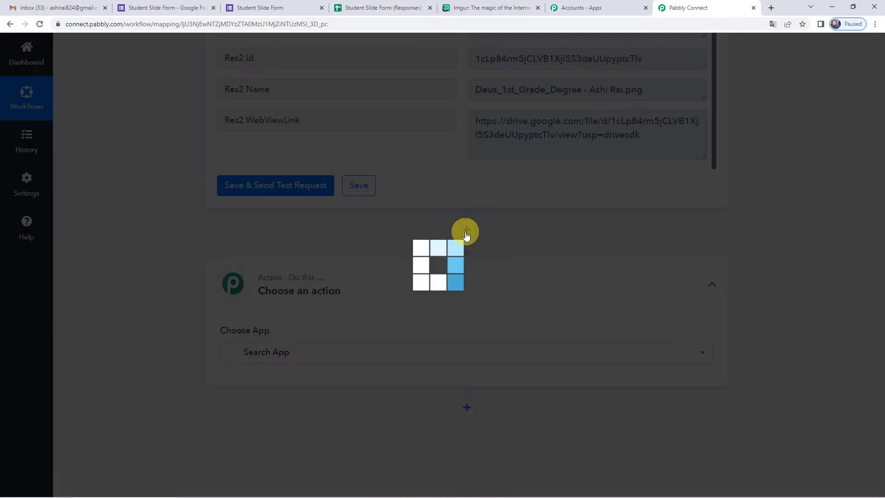
pyautogui.scroll(-1, 322, 307)
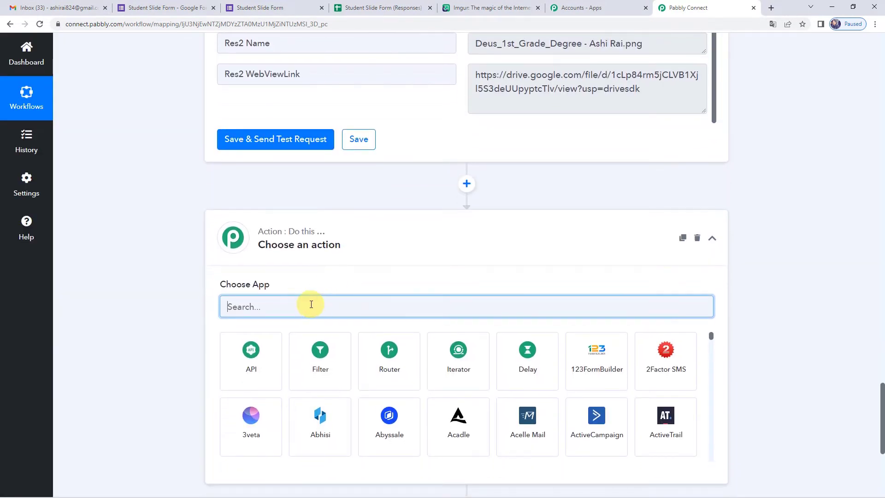
pyautogui.write('i')
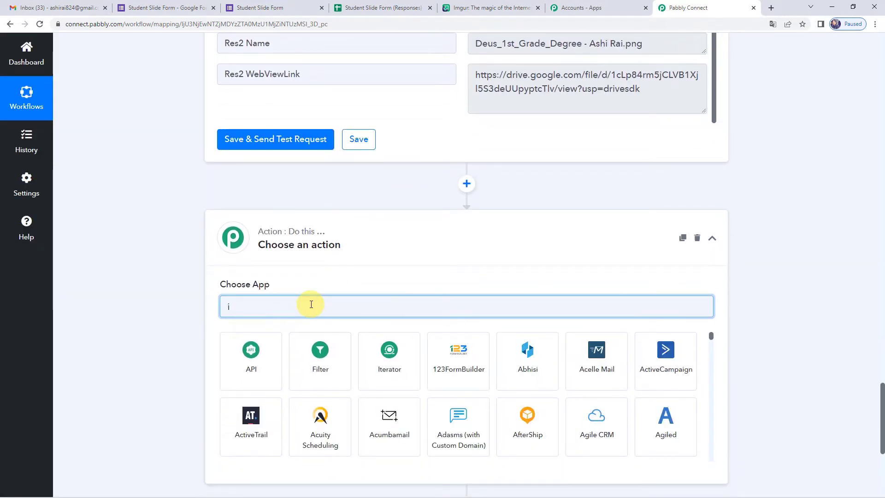
pyautogui.write('mgur')
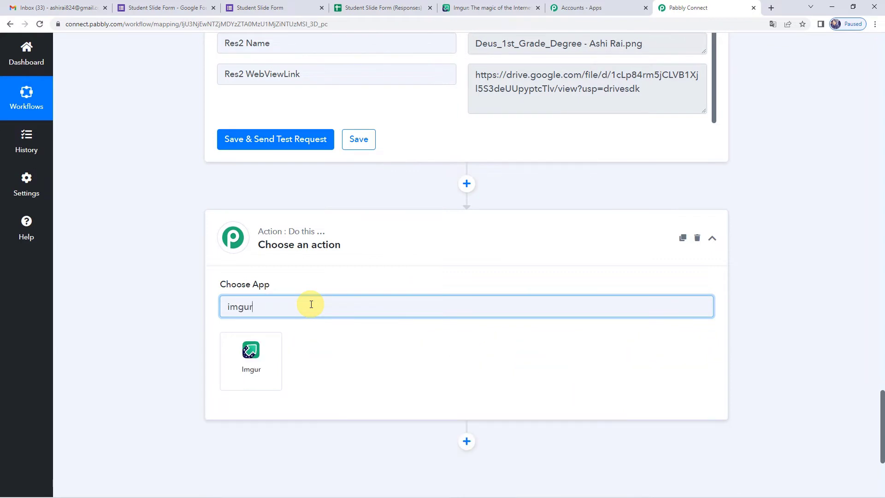
pyautogui.click(257, 356)
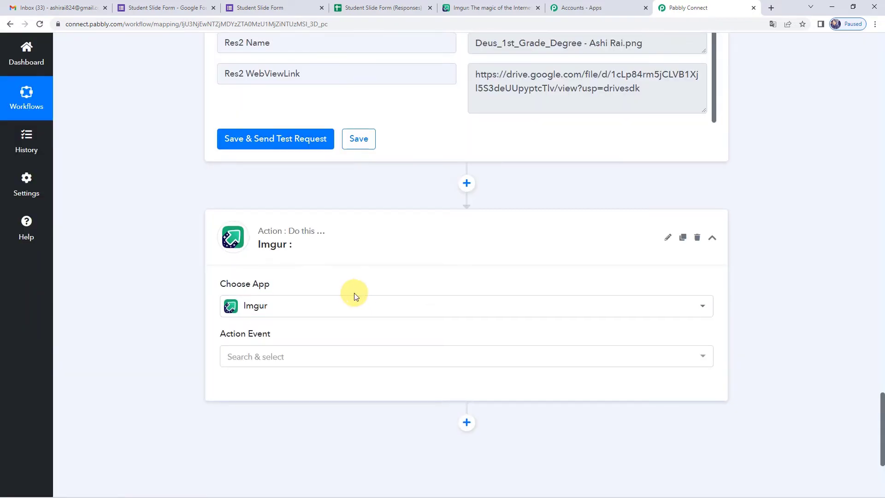
pyautogui.scroll(-2, 323, 281)
pyautogui.click(286, 265)
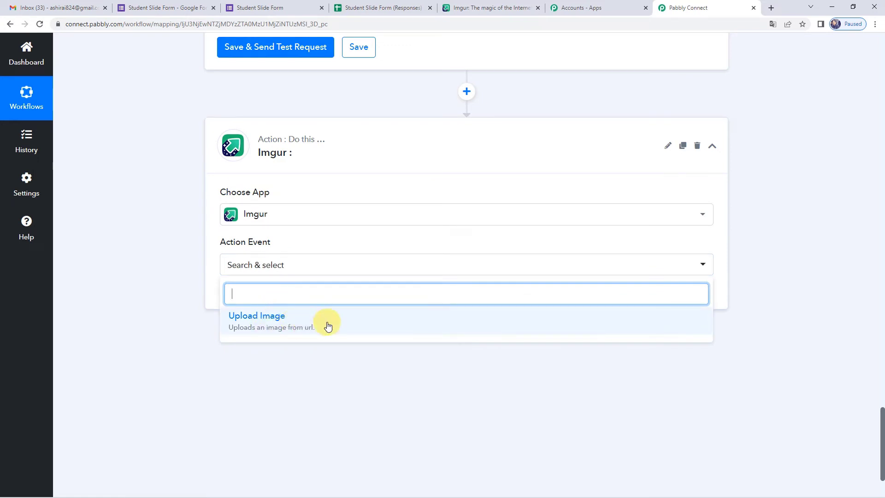
pyautogui.click(310, 321)
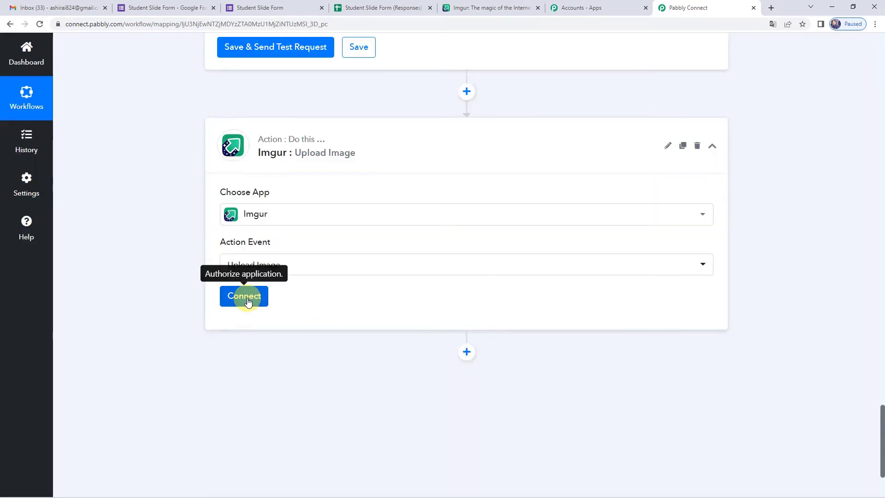
# Step: Connect the Imgur step through a new connection named Imgur #2 and allow Pabbly Connect to access the account
pyautogui.click(248, 301)
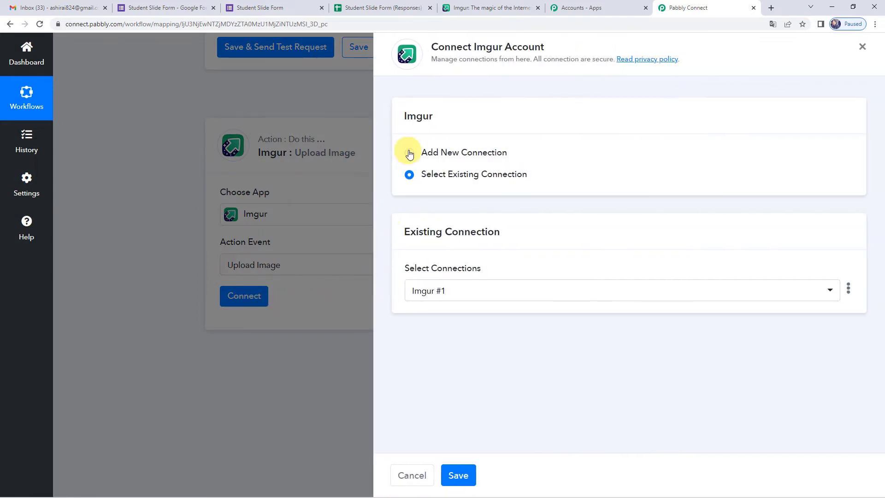
pyautogui.click(409, 153)
pyautogui.click(459, 275)
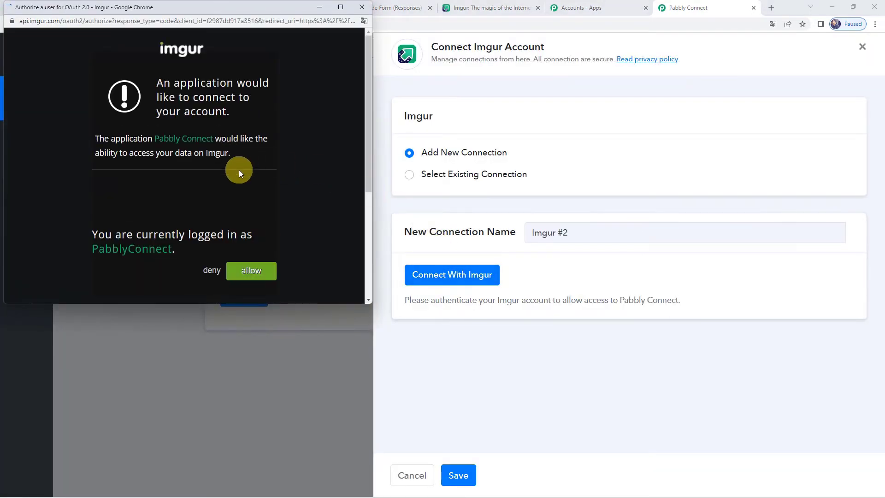
pyautogui.scroll(-2, 239, 171)
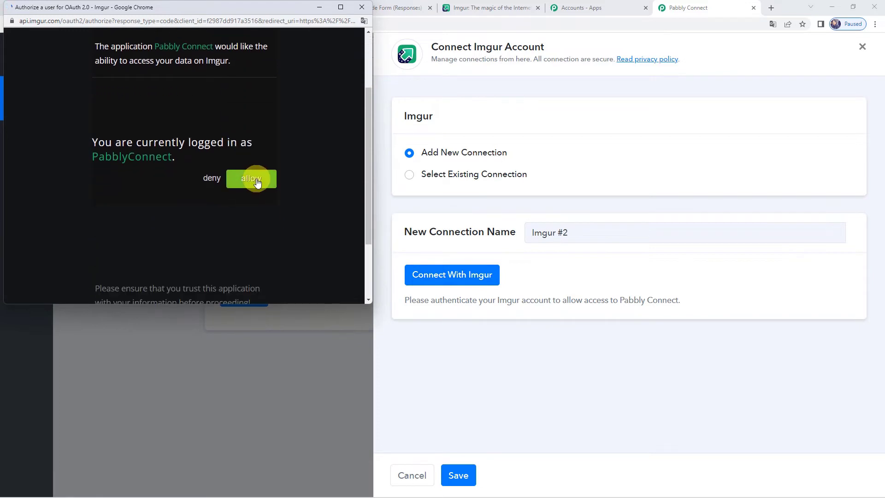
pyautogui.click(256, 181)
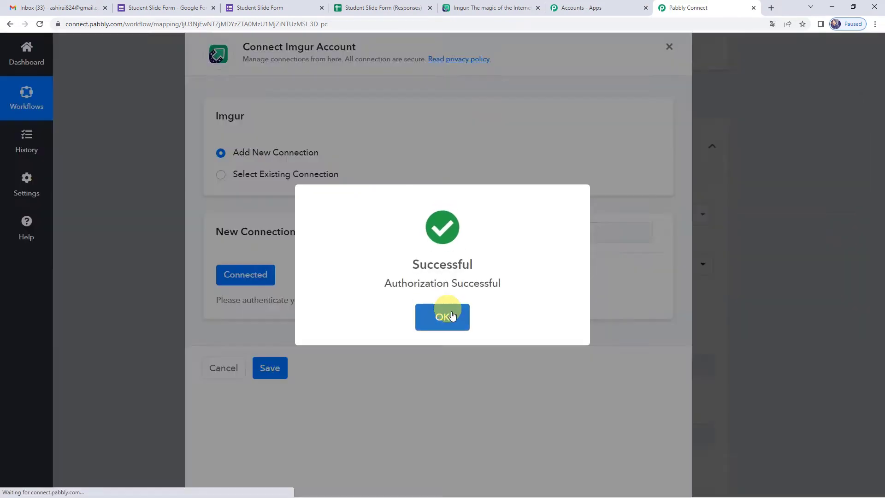
pyautogui.click(450, 316)
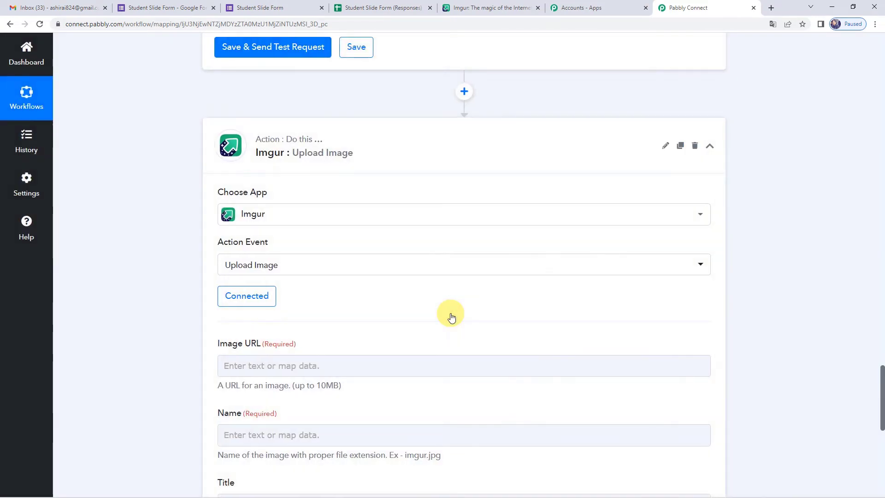
pyautogui.scroll(-1, 354, 303)
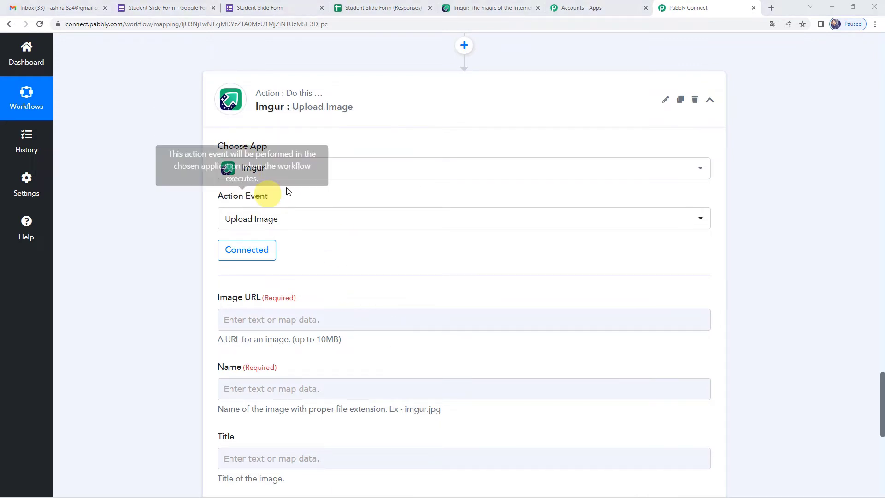
pyautogui.click(296, 170)
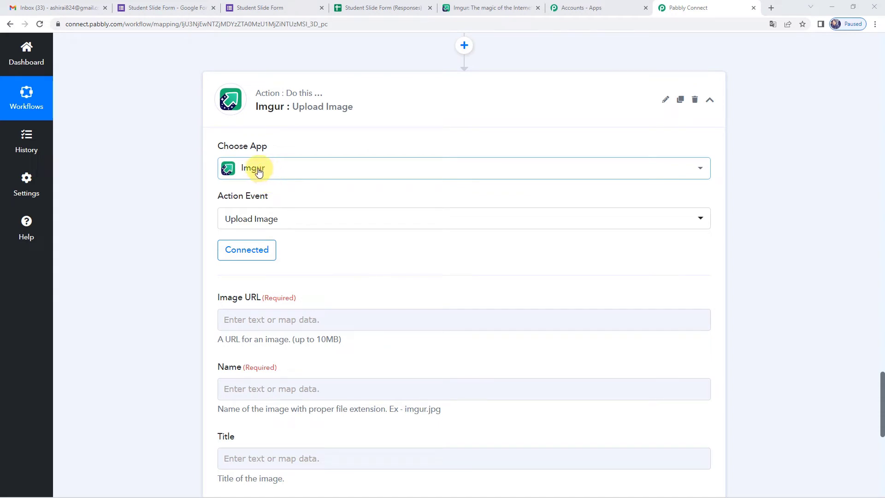
pyautogui.click(246, 220)
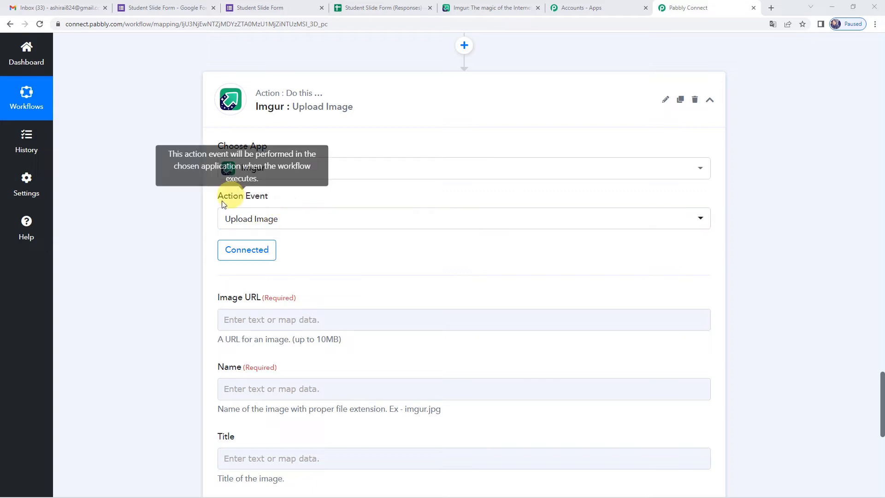
pyautogui.scroll(-2, 284, 189)
pyautogui.scroll(-2, 292, 181)
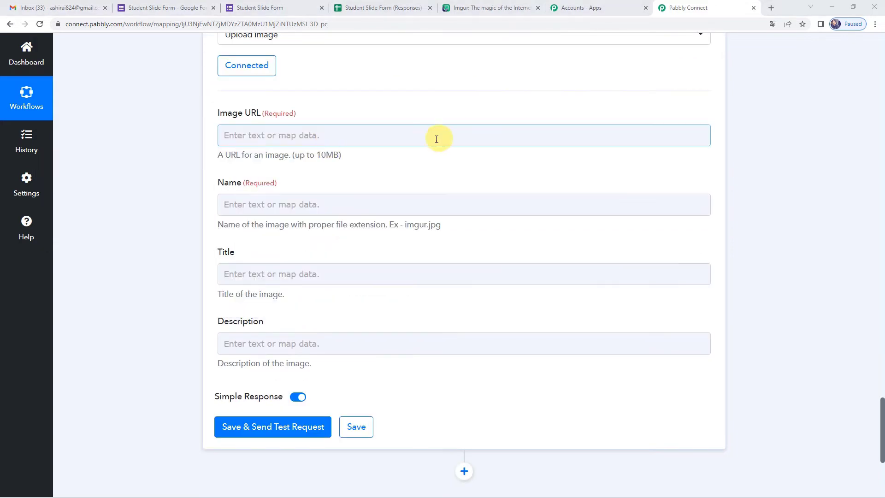
pyautogui.click(384, 135)
pyautogui.write('https://drive.google.com/uc?export=download&id=')
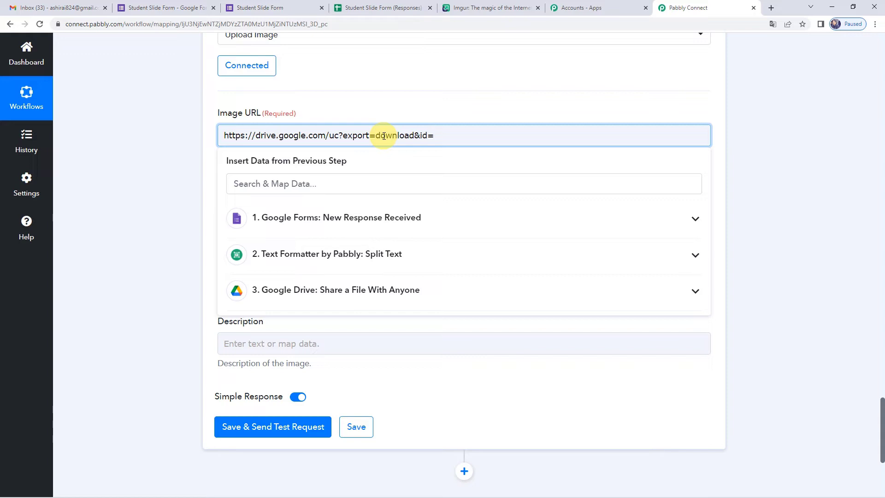
pyautogui.scroll(-1, 317, 306)
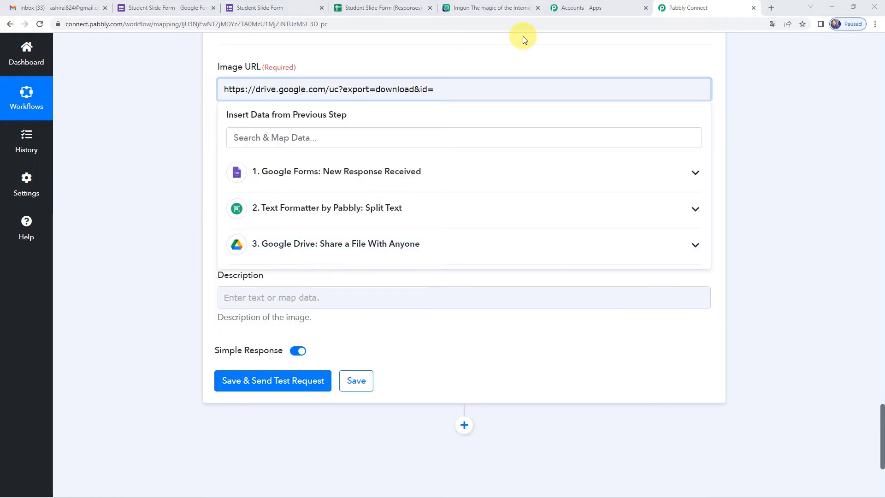
pyautogui.click(493, 62)
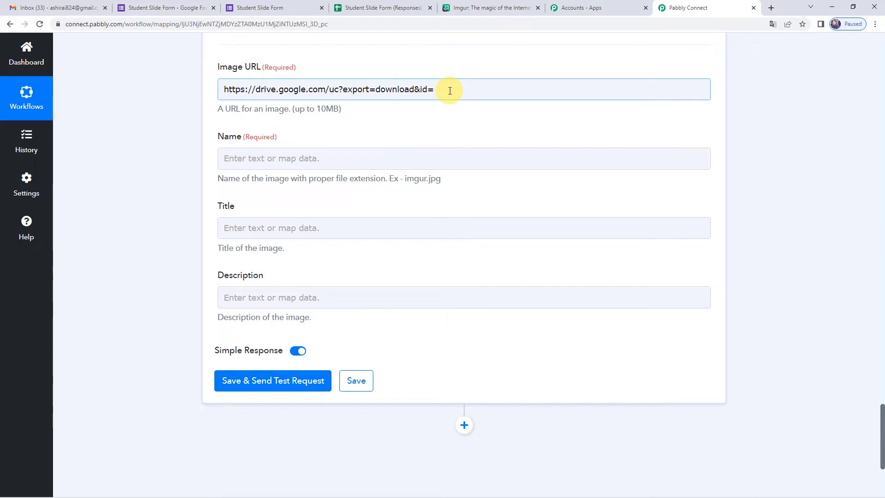
# Step: Complete the Image URL by mapping the Google Drive step's Res2 Id directly after "id="
pyautogui.click(449, 91)
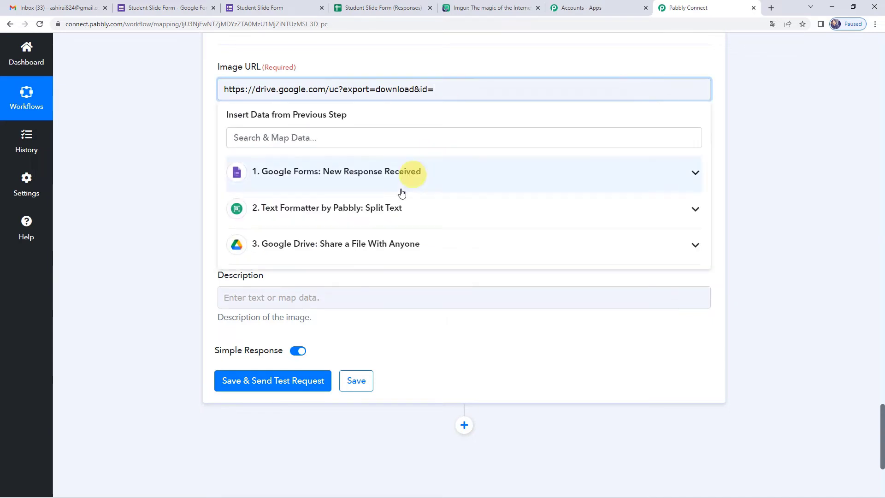
pyautogui.click(337, 253)
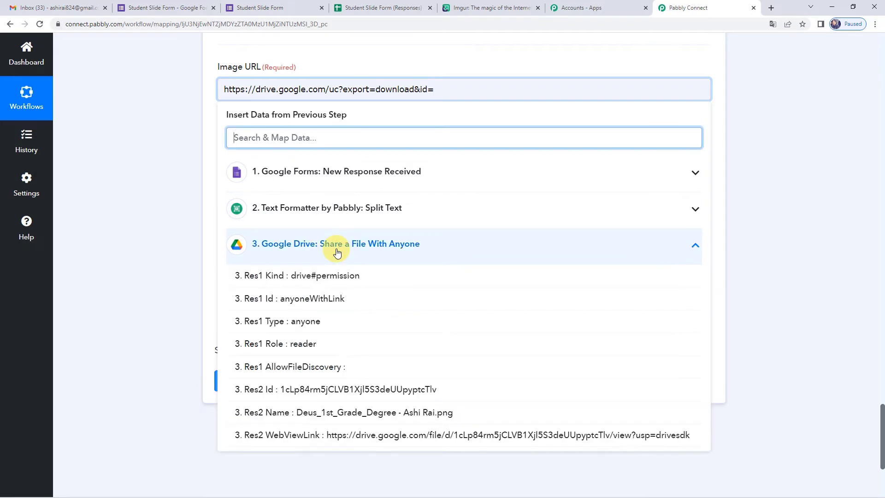
pyautogui.scroll(-1, 330, 355)
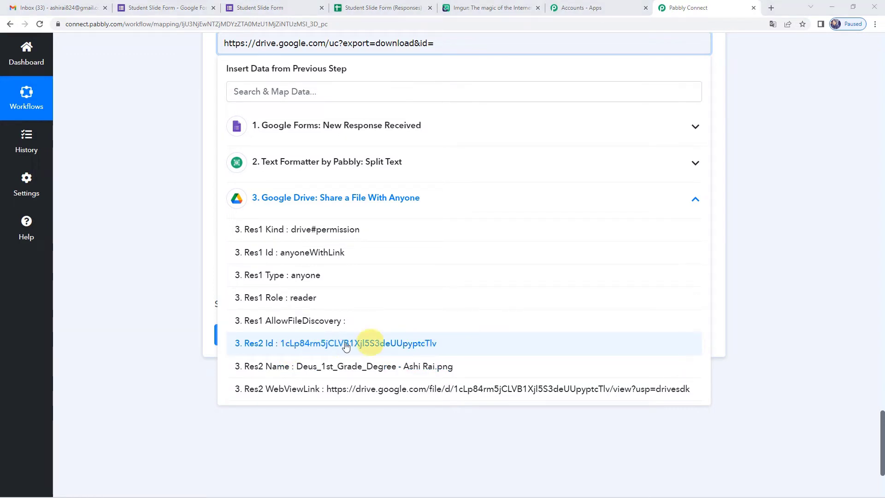
pyautogui.click(380, 346)
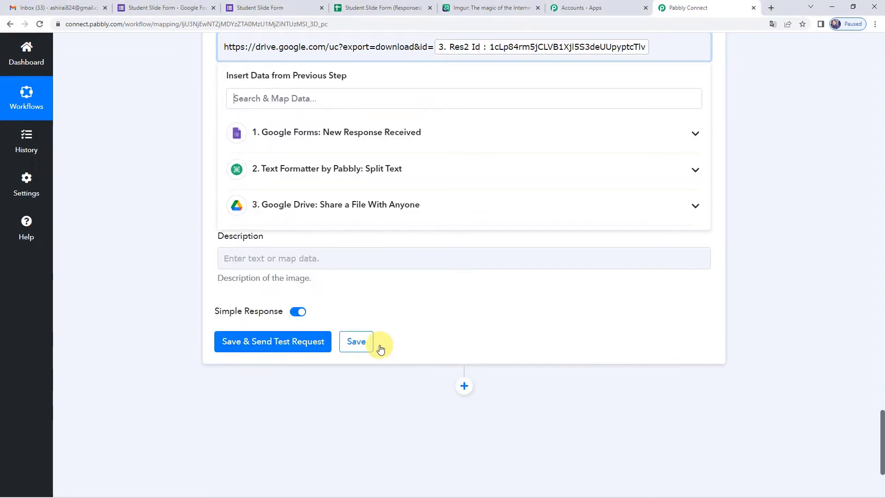
pyautogui.click(212, 164)
# Step: Map the Name answer from the Google Forms response into the Imgur step's Name field
pyautogui.scroll(2, 211, 164)
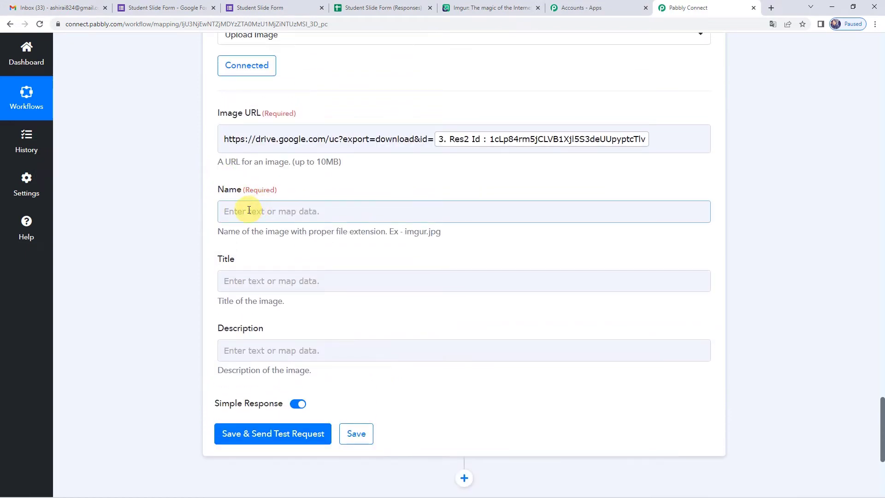
pyautogui.click(249, 211)
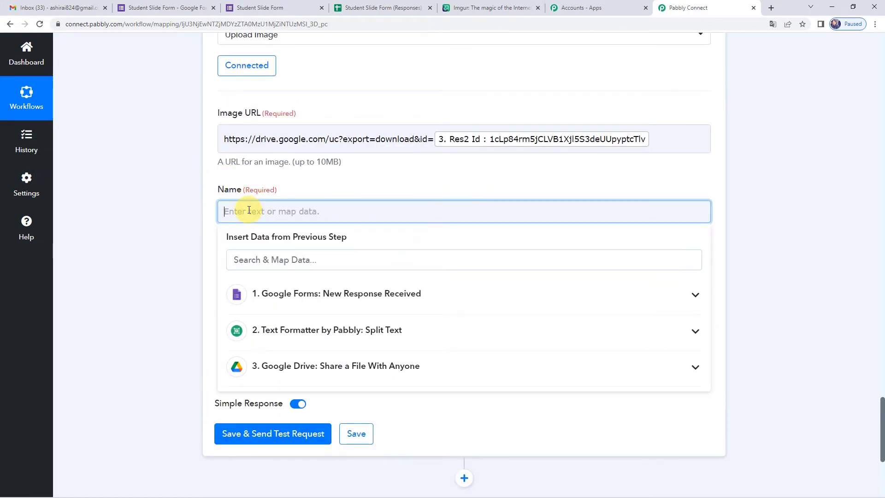
pyautogui.click(286, 297)
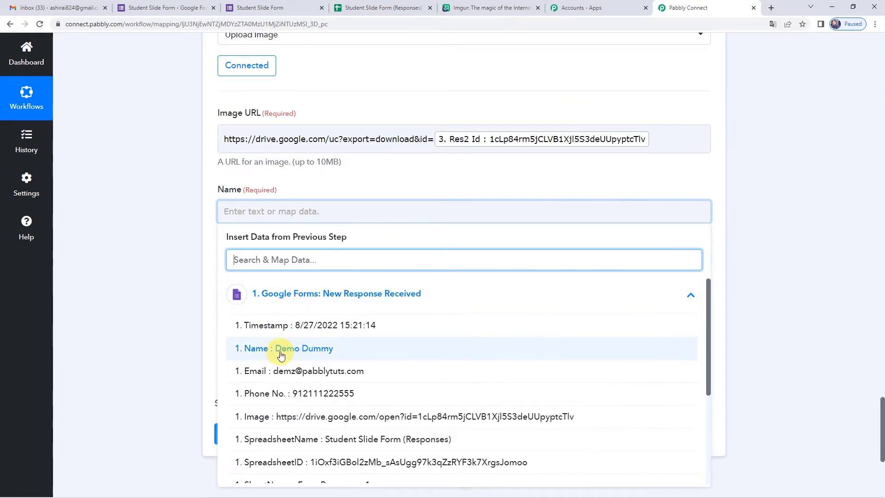
pyautogui.click(296, 349)
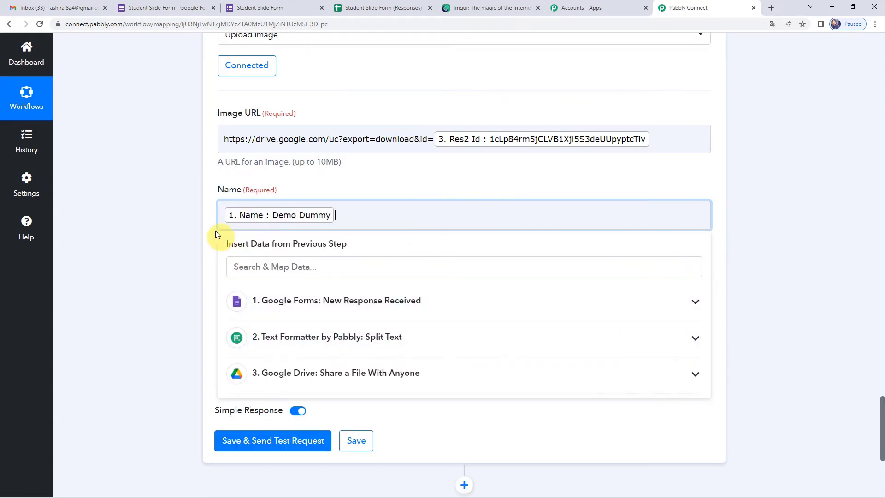
# Step: Save and test the Imgur Upload Image step, and review its response down to the Data Link field
pyautogui.scroll(-2, 209, 225)
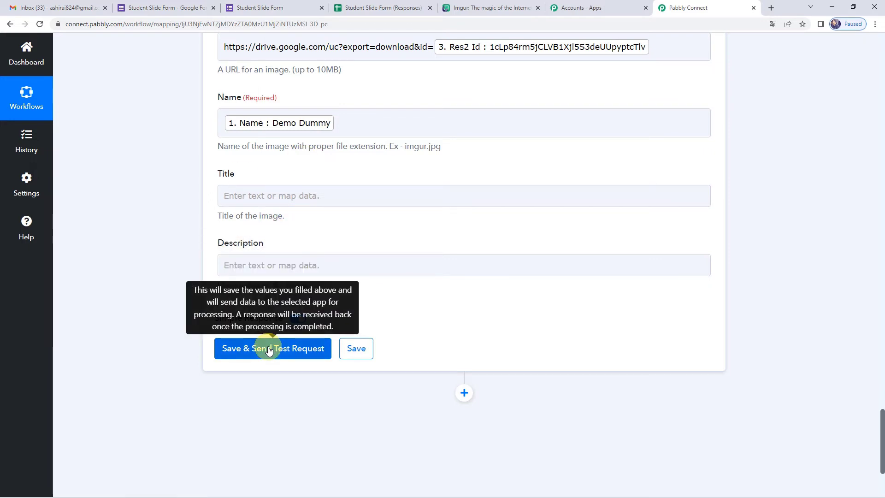
pyautogui.click(270, 350)
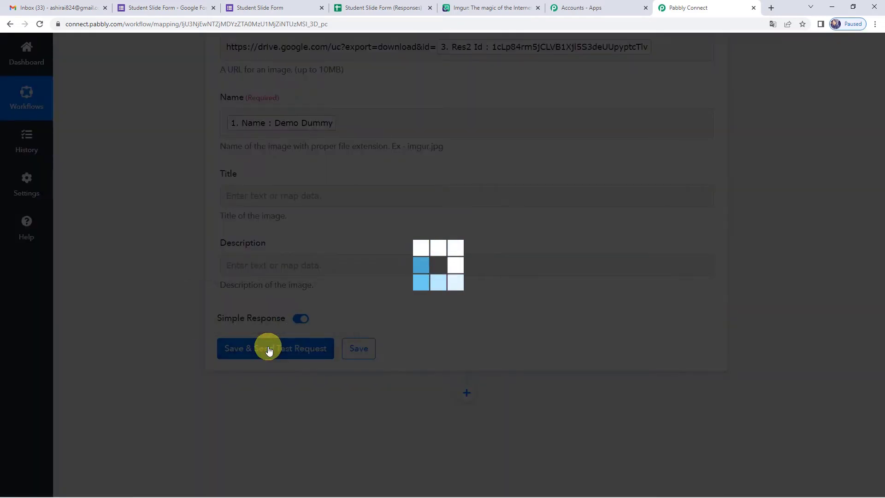
pyautogui.scroll(-1, 453, 203)
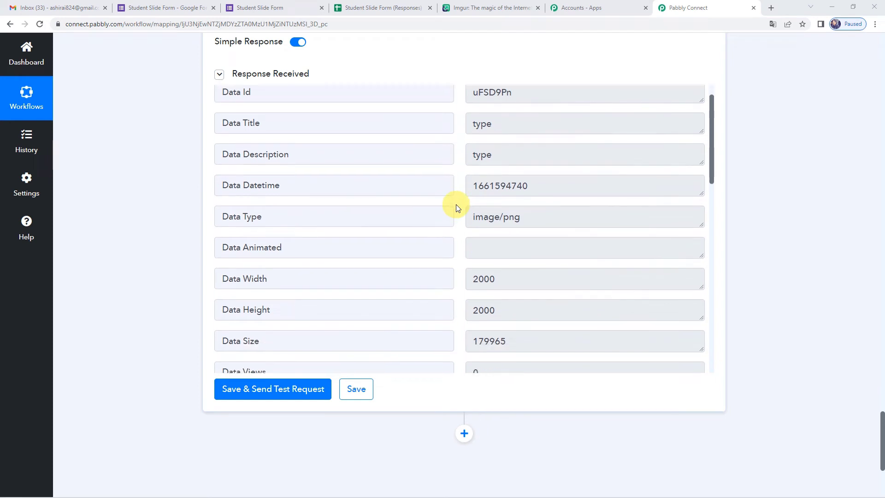
pyautogui.scroll(-1, 433, 215)
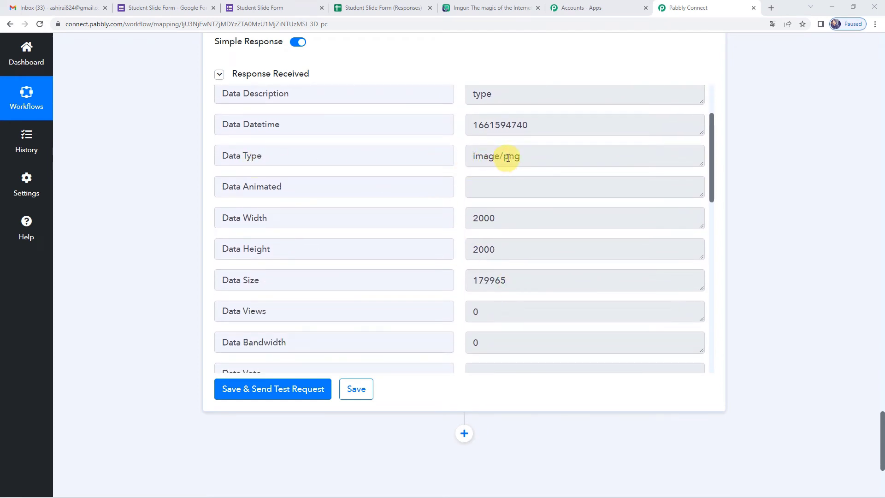
pyautogui.scroll(-5, 422, 212)
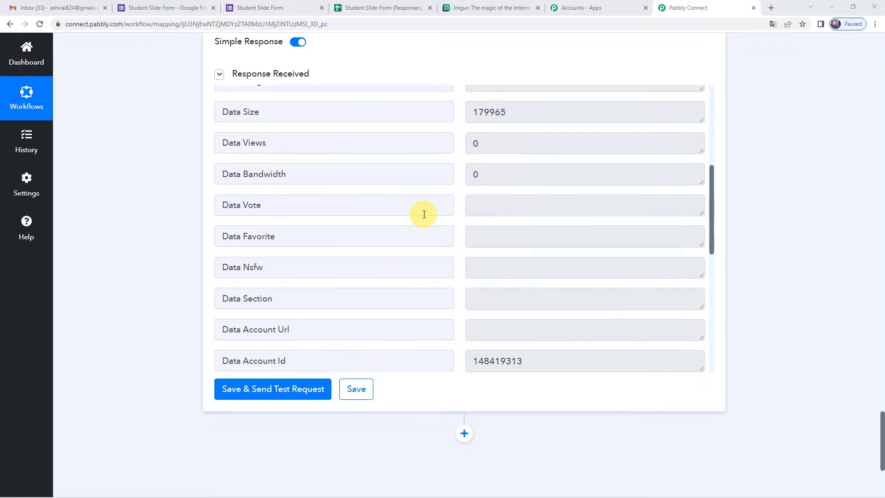
pyautogui.scroll(-7, 424, 214)
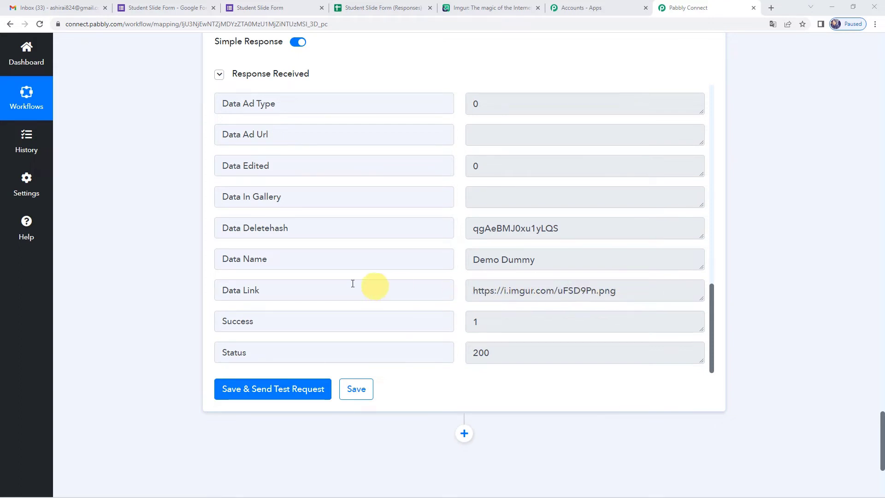
pyautogui.scroll(-2, 276, 272)
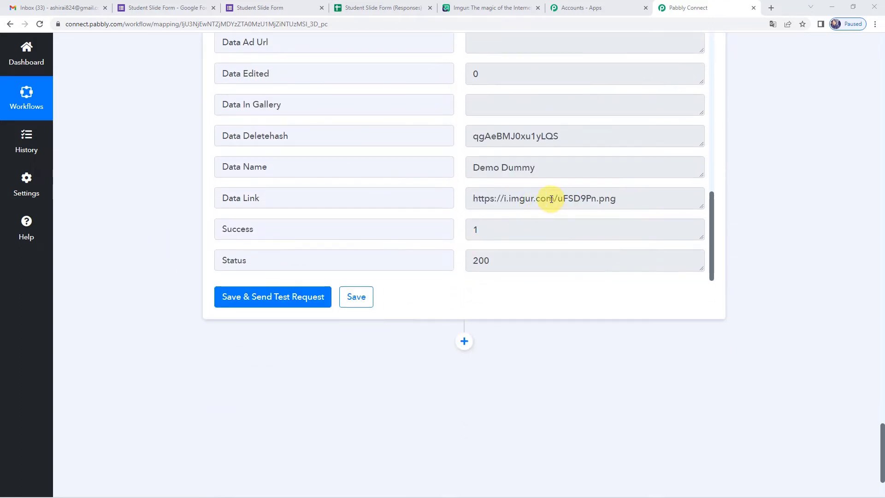
pyautogui.scroll(-3, 507, 249)
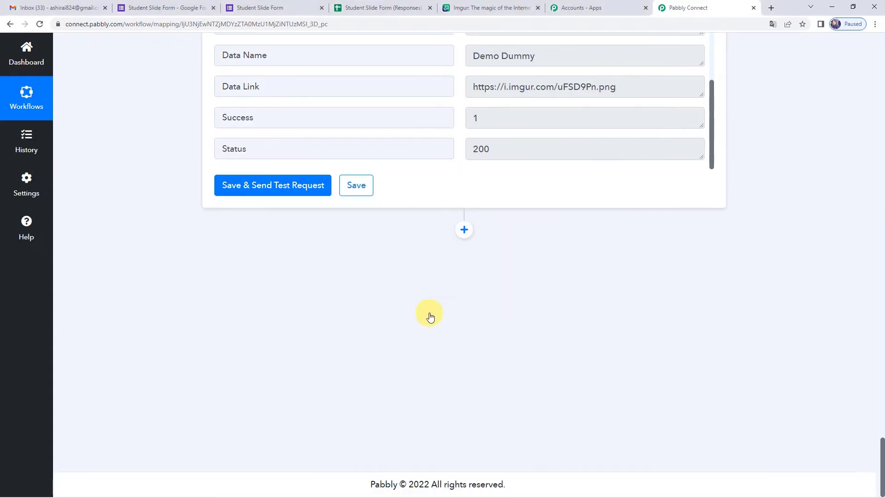
# Step: Add an action step after Imgur with Google Sheets as its application and Lookup Spreadsheet Rows as its action event
pyautogui.click(464, 230)
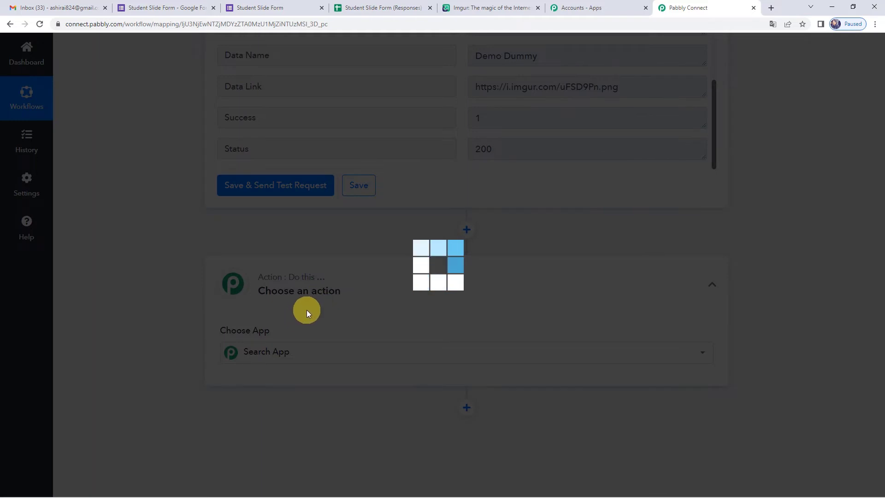
pyautogui.write('google')
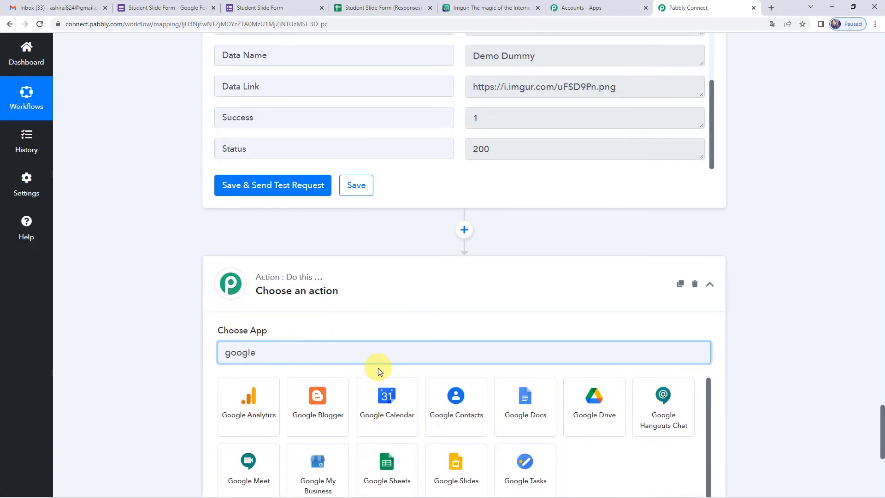
pyautogui.click(387, 460)
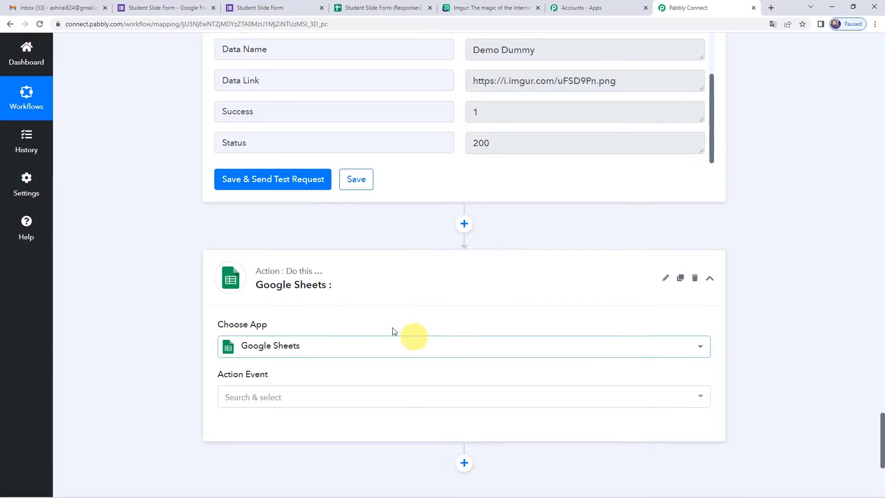
pyautogui.scroll(-2, 392, 329)
pyautogui.click(261, 311)
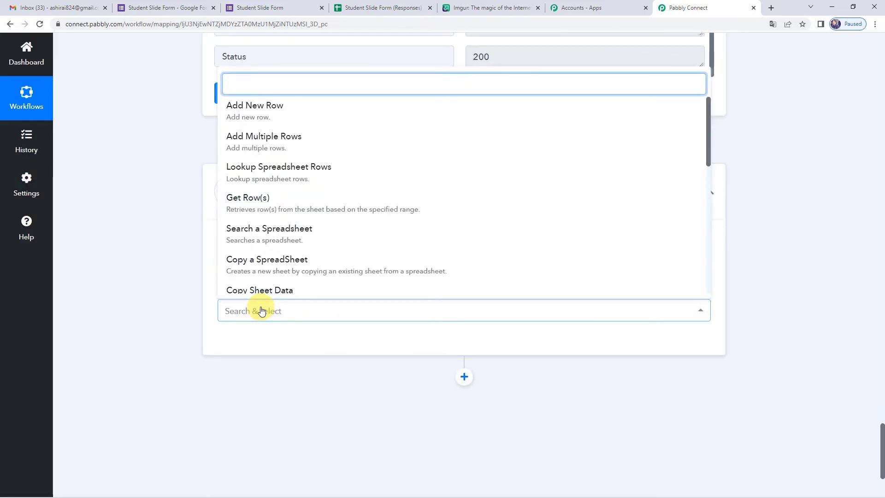
pyautogui.click(303, 180)
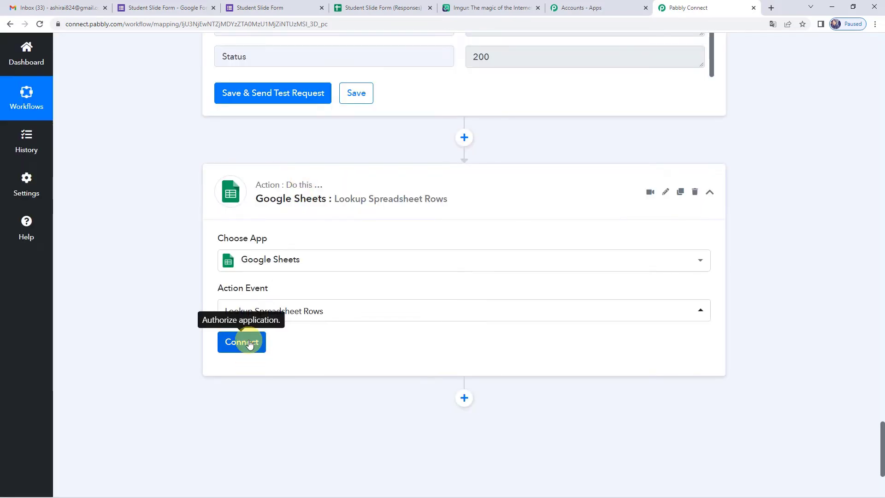
# Step: Connect the step through the existing connection Google Sheets #527 and choose the Student Slide Form (Responses) spreadsheet
pyautogui.click(250, 347)
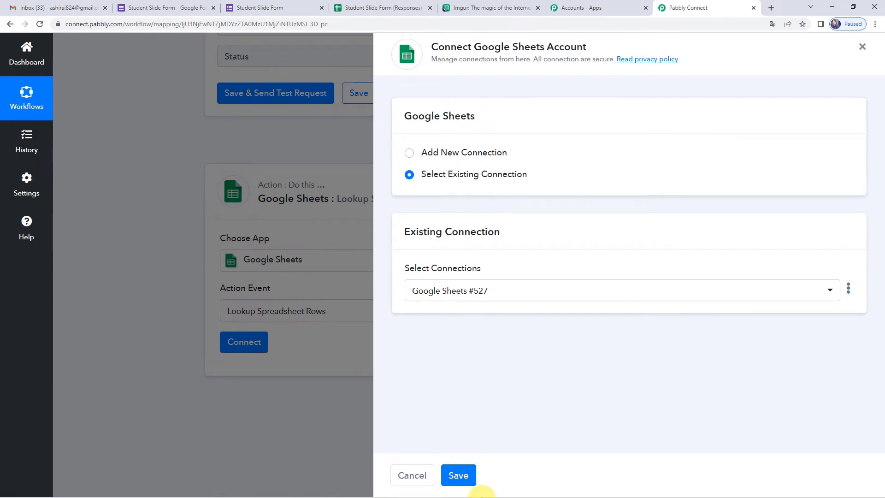
pyautogui.click(469, 474)
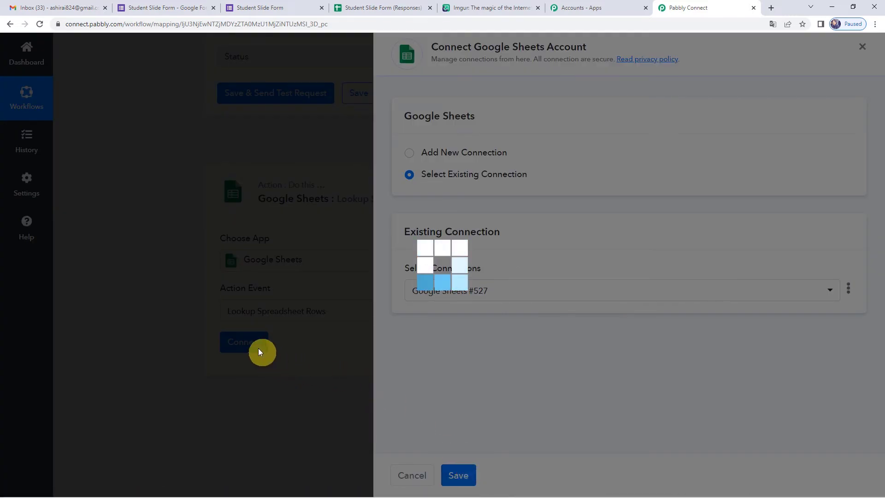
pyautogui.scroll(-3, 294, 314)
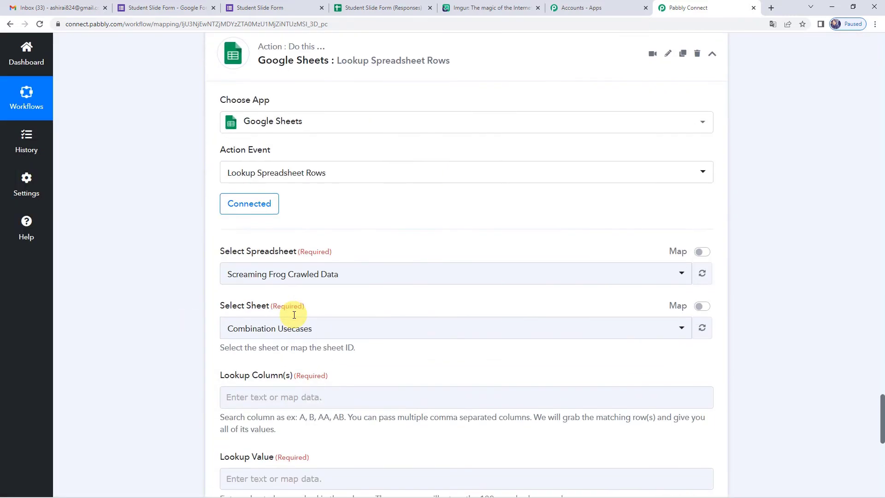
pyautogui.click(337, 277)
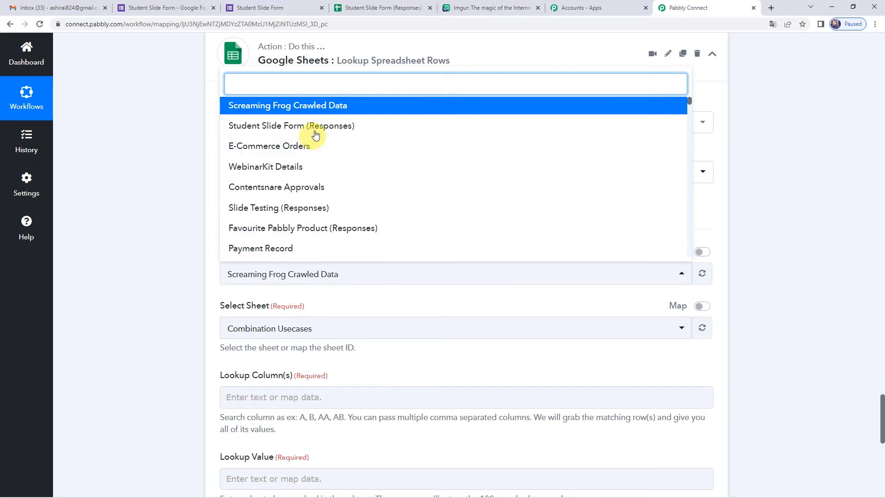
pyautogui.click(343, 132)
# Step: Check the column layout of the Student Slide Form (Responses) spreadsheet, and return to the workflow's lookup fields
pyautogui.click(376, 7)
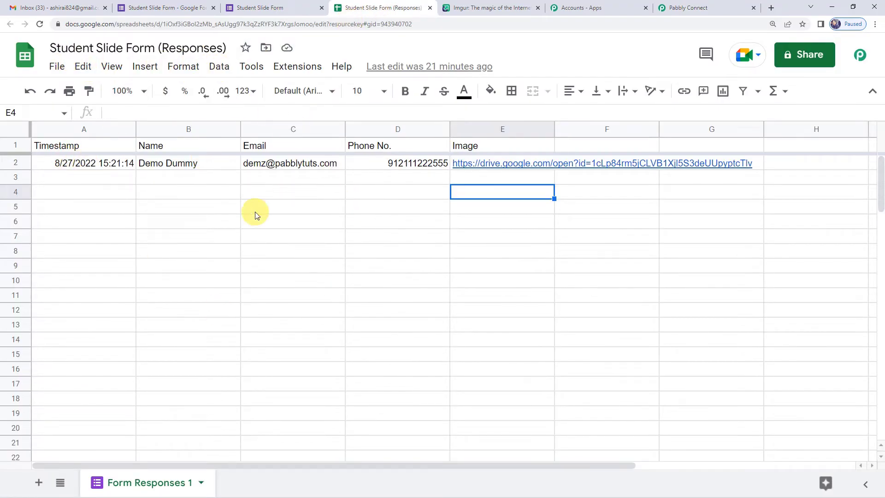
pyautogui.click(682, 8)
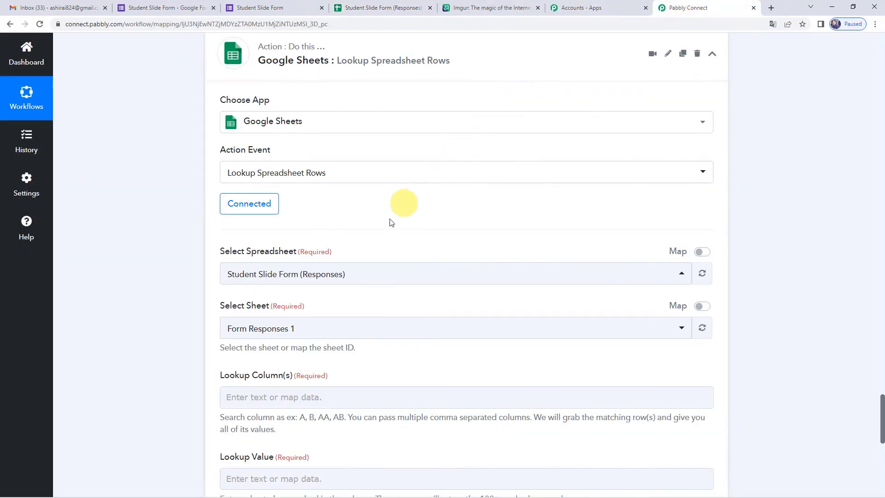
pyautogui.scroll(-3, 391, 222)
pyautogui.scroll(-1, 388, 220)
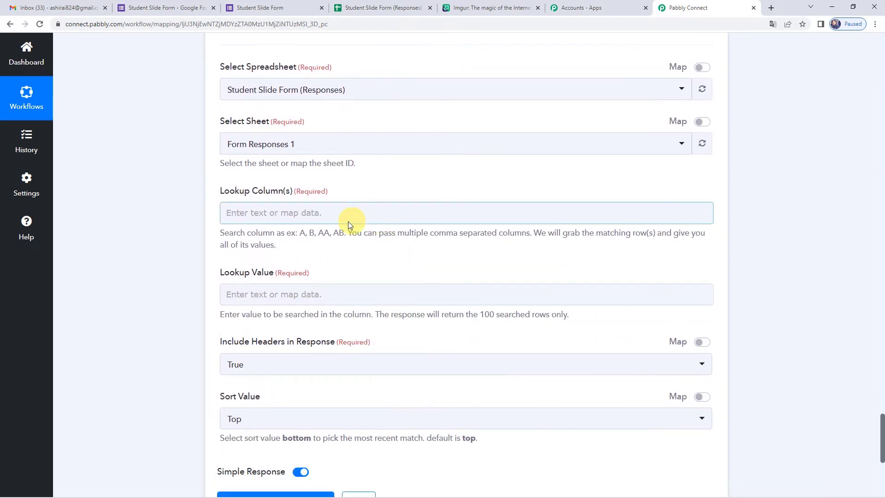
# Step: Check which column holds Email in the responses spreadsheet and set the lookup column to C
pyautogui.click(277, 211)
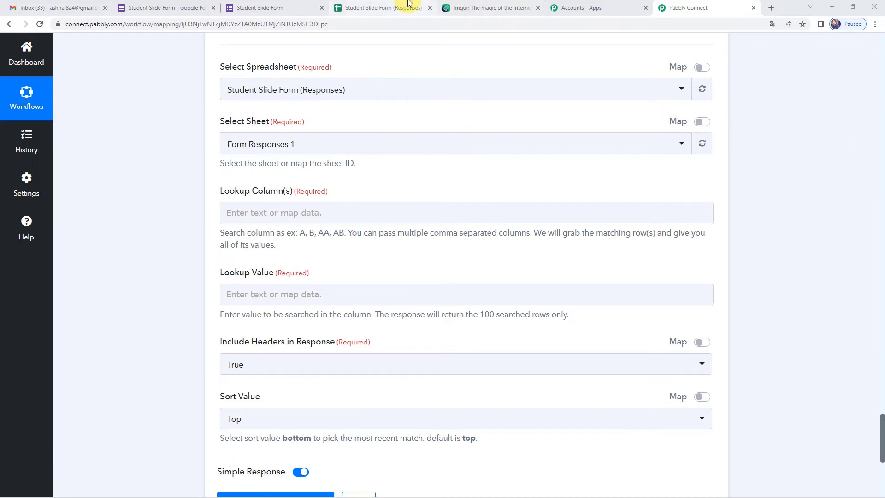
pyautogui.click(379, 8)
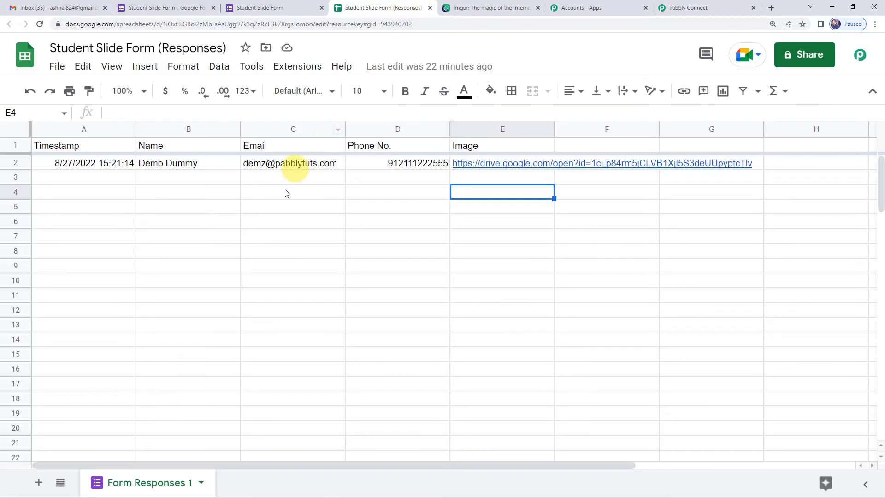
pyautogui.click(255, 145)
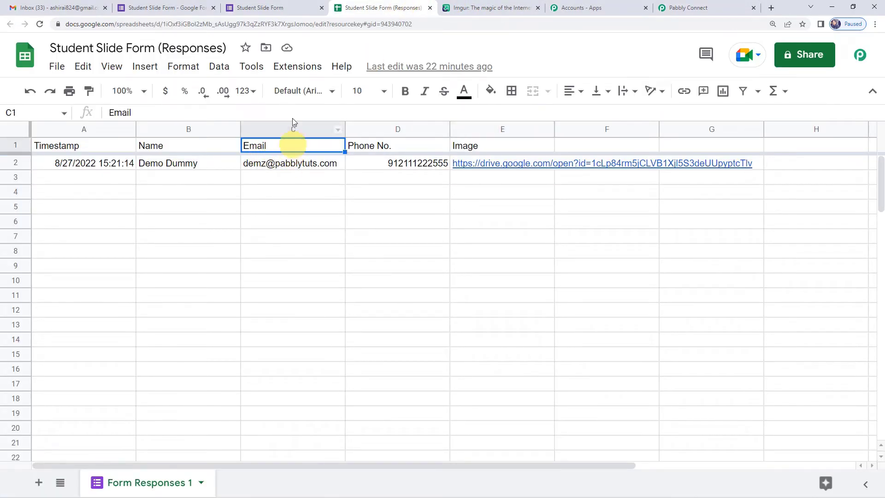
pyautogui.click(682, 8)
pyautogui.click(286, 212)
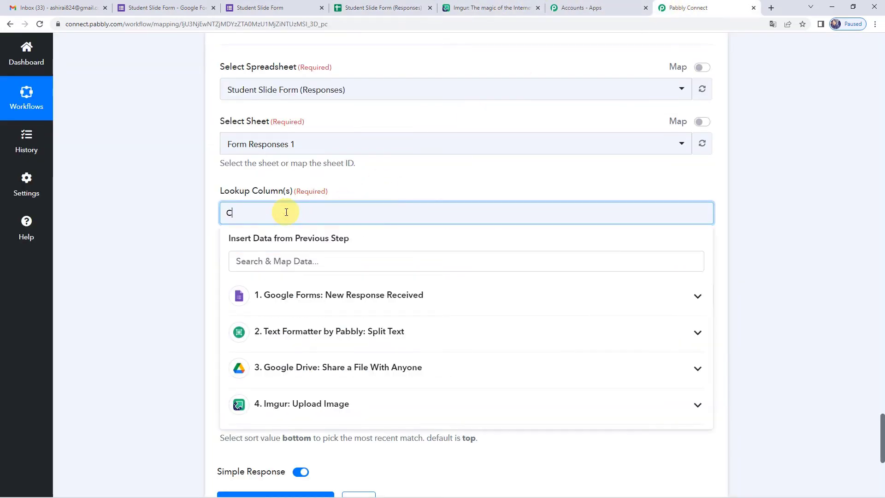
pyautogui.click(355, 191)
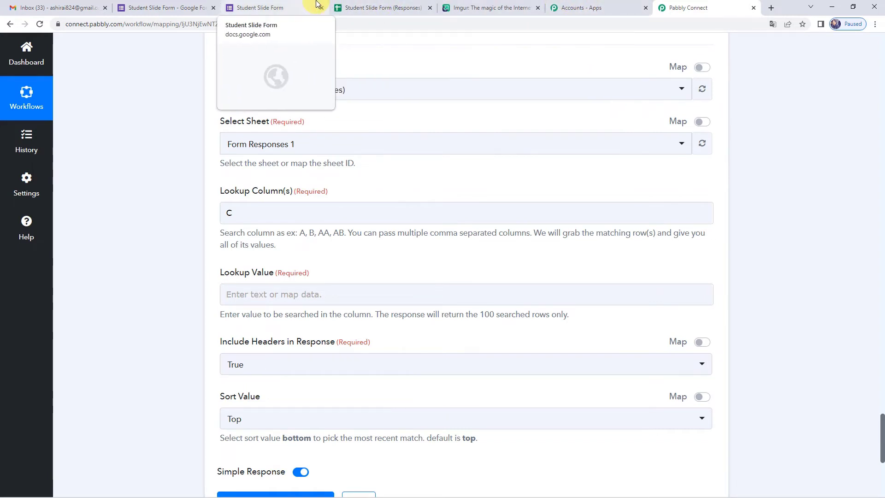
# Step: Map the lookup value to the Email field from the Google Forms: New Response Received step
pyautogui.click(379, 8)
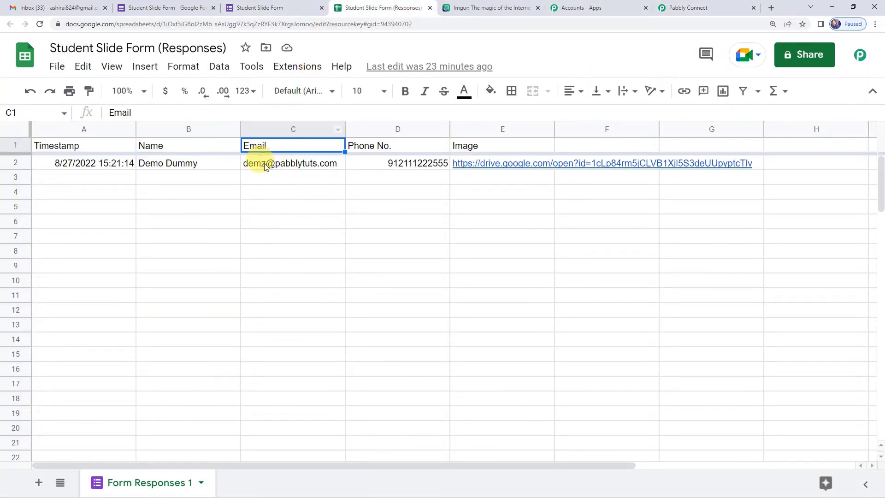
pyautogui.click(673, 8)
pyautogui.click(263, 294)
pyautogui.scroll(-3, 262, 294)
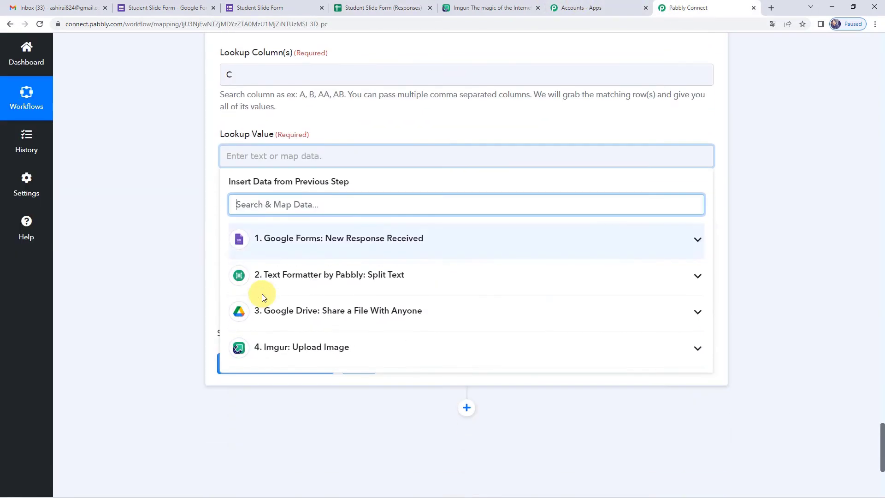
pyautogui.click(300, 244)
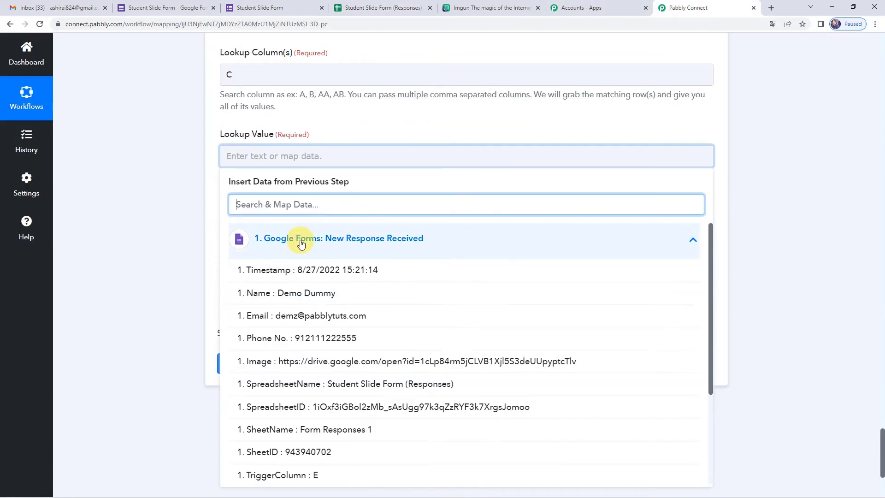
pyautogui.click(283, 321)
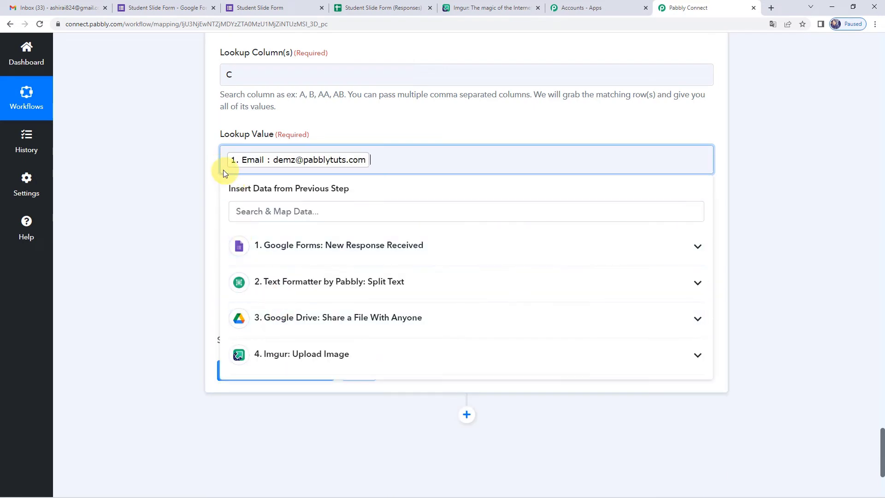
pyautogui.click(209, 170)
# Step: Save and test the Lookup Spreadsheet Rows step, and review its returned row values against the responses spreadsheet
pyautogui.click(272, 374)
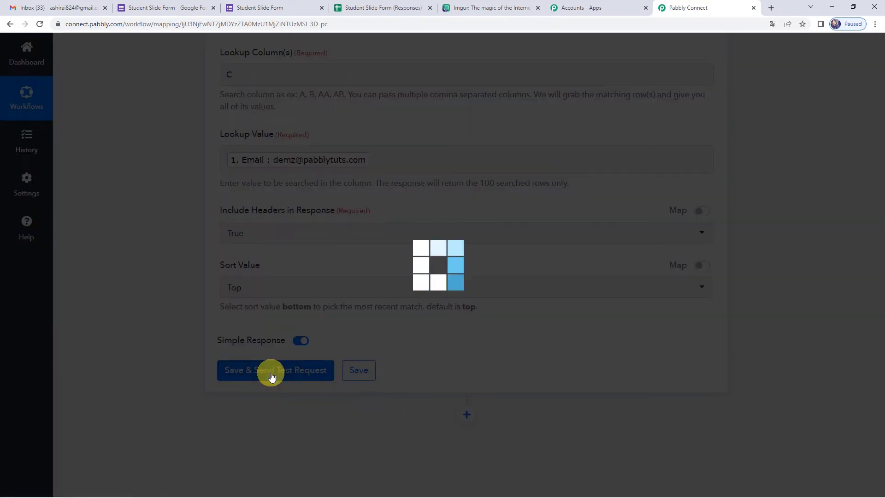
pyautogui.scroll(-2, 378, 295)
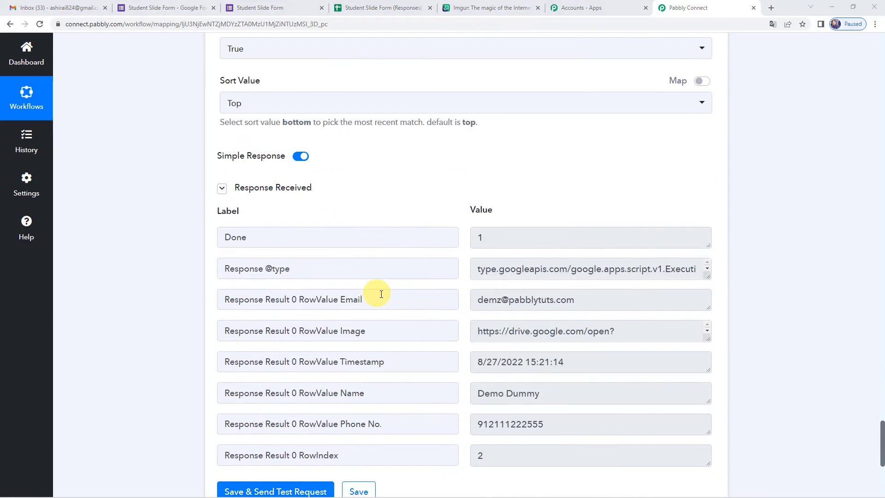
pyautogui.scroll(-3, 529, 263)
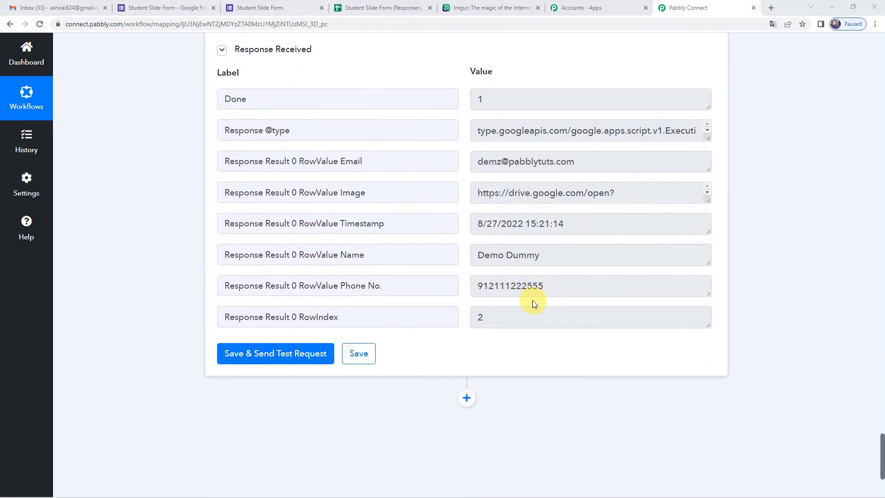
pyautogui.scroll(7, 510, 55)
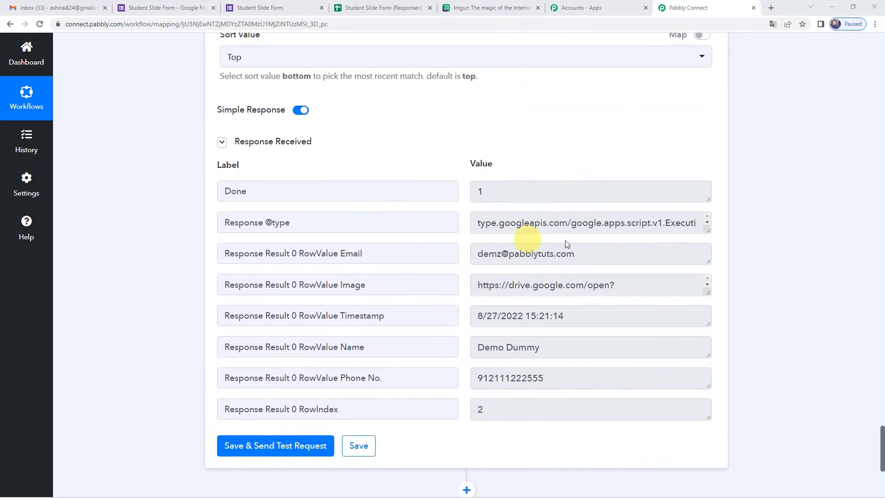
pyautogui.scroll(-6, 402, 197)
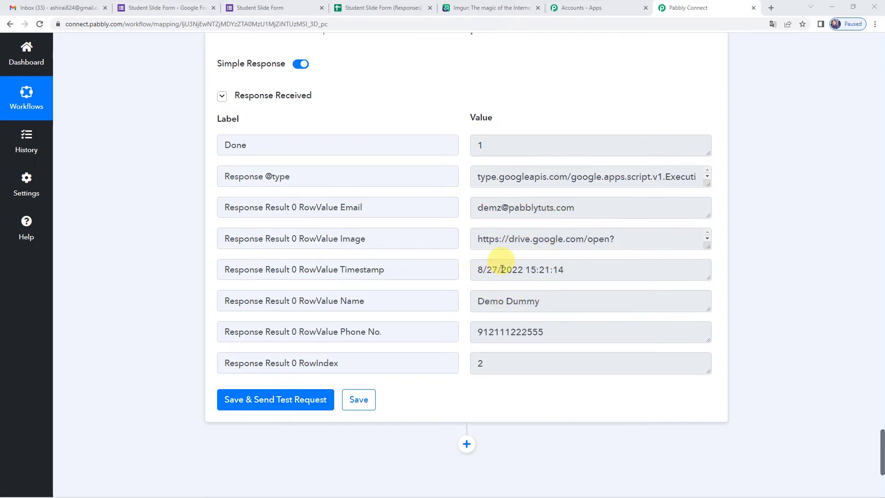
pyautogui.scroll(-1, 524, 303)
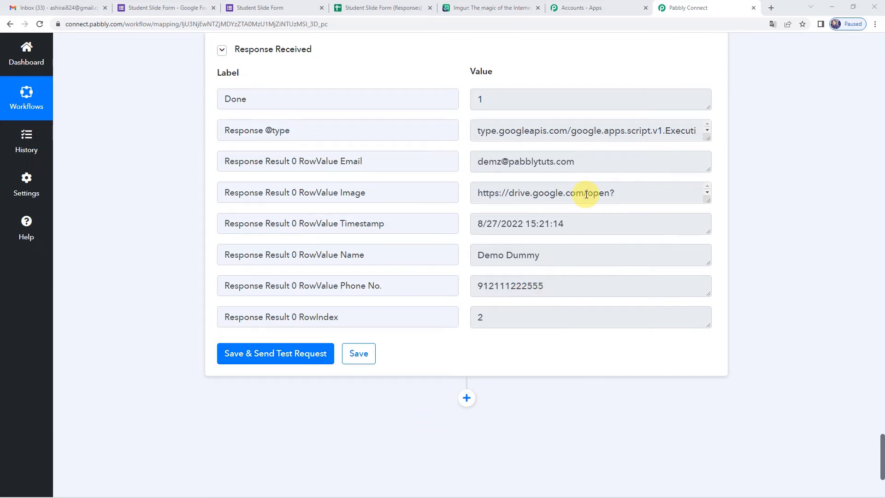
pyautogui.click(344, 7)
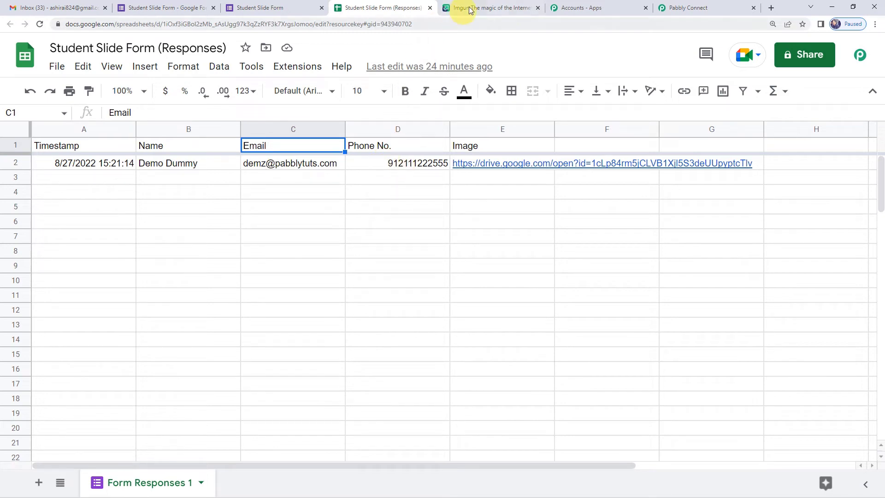
pyautogui.click(684, 8)
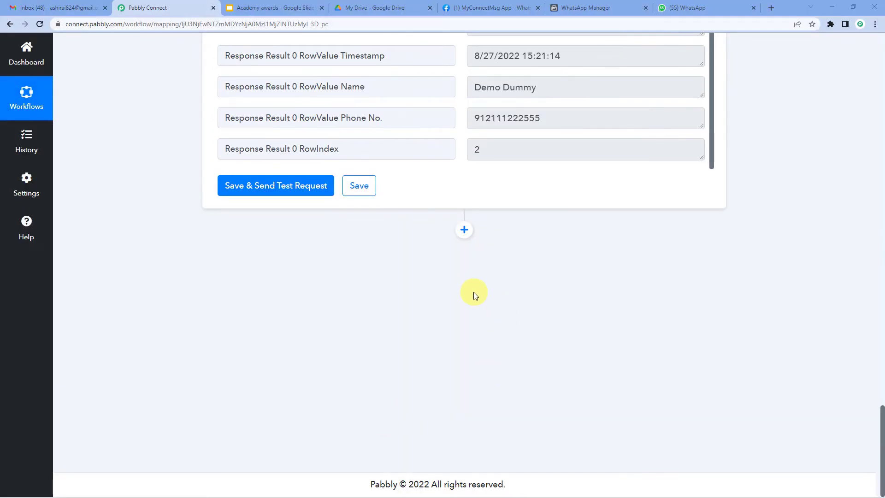
# Step: Add an action step after the lookup with Google Slides as its application and Create Presentation From Template as its action event
pyautogui.scroll(2, 378, 233)
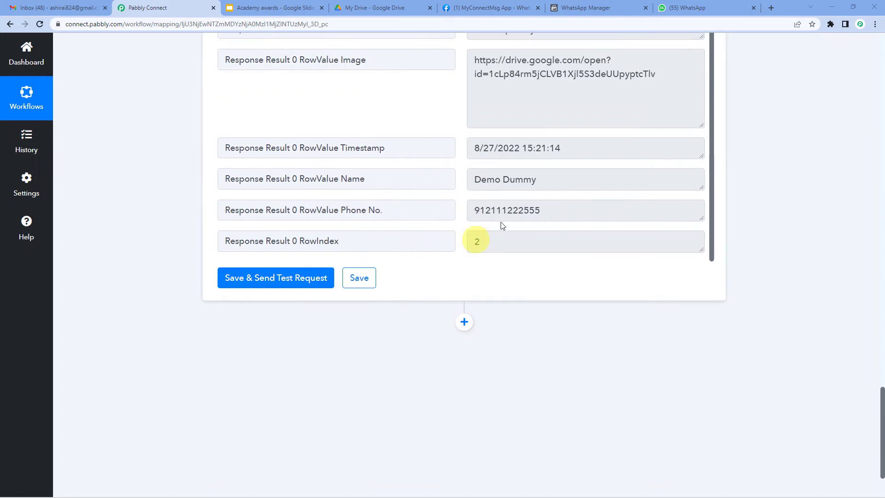
pyautogui.scroll(-2, 465, 212)
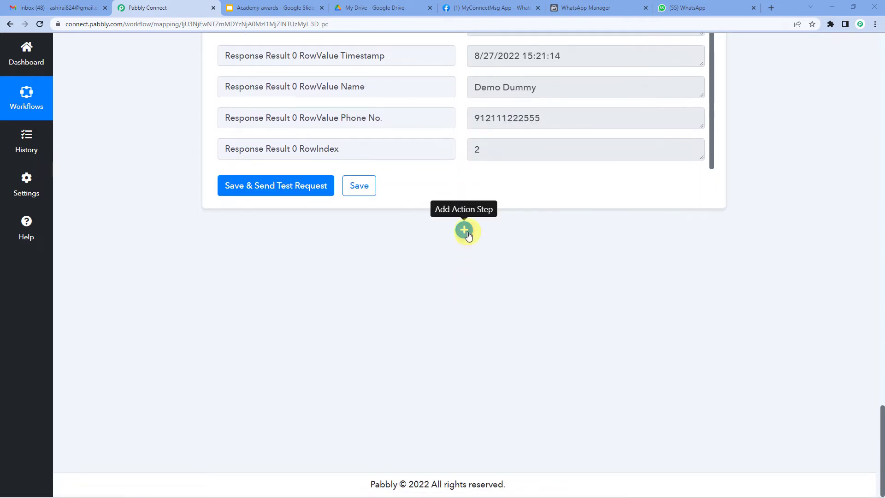
pyautogui.click(464, 230)
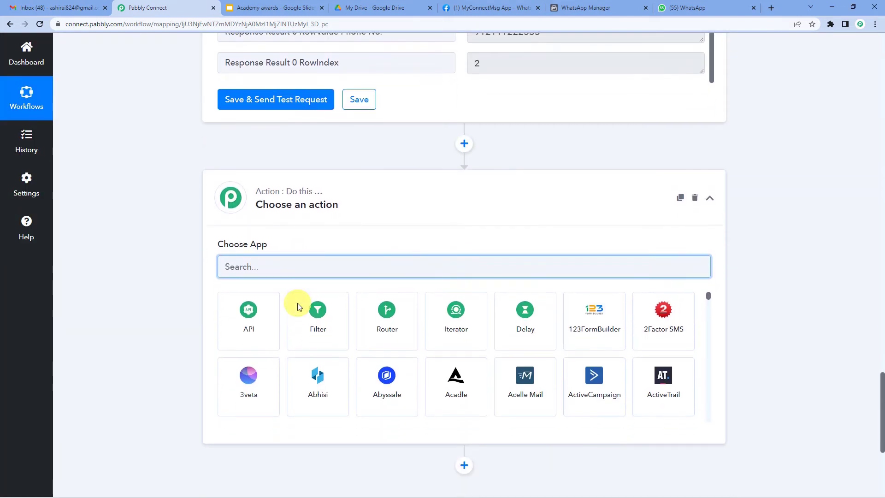
pyautogui.click(298, 257)
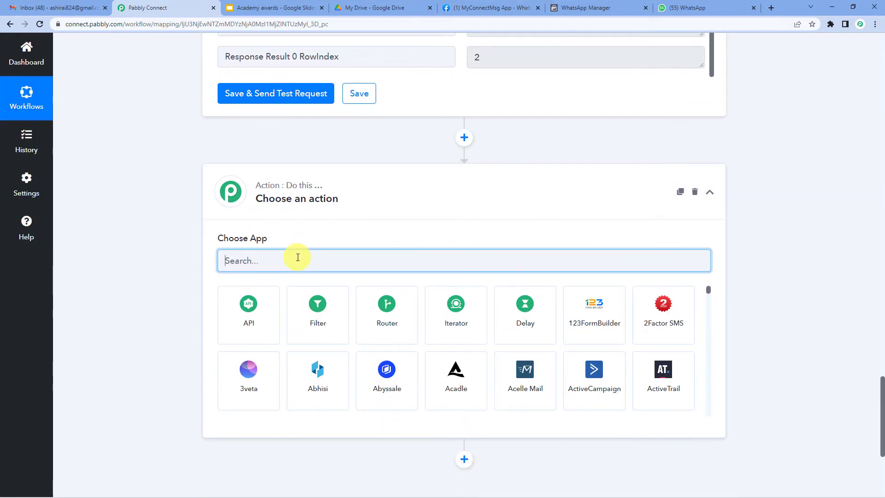
pyautogui.write('google sli')
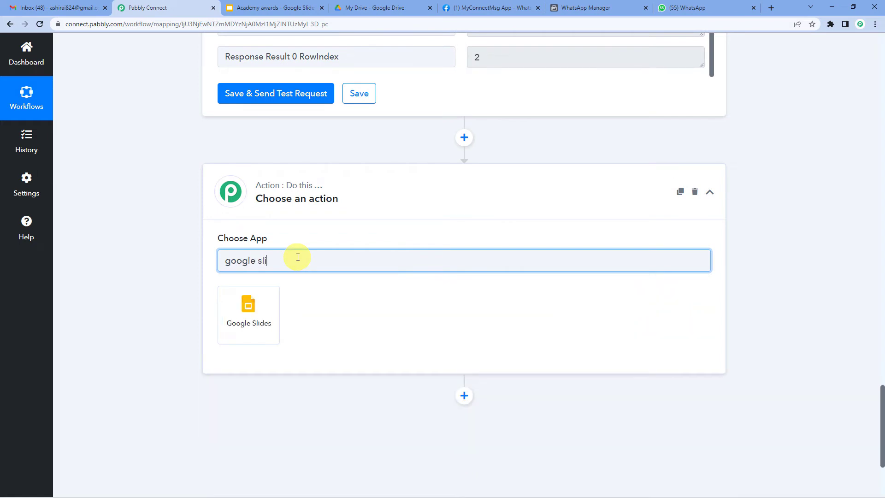
pyautogui.click(248, 323)
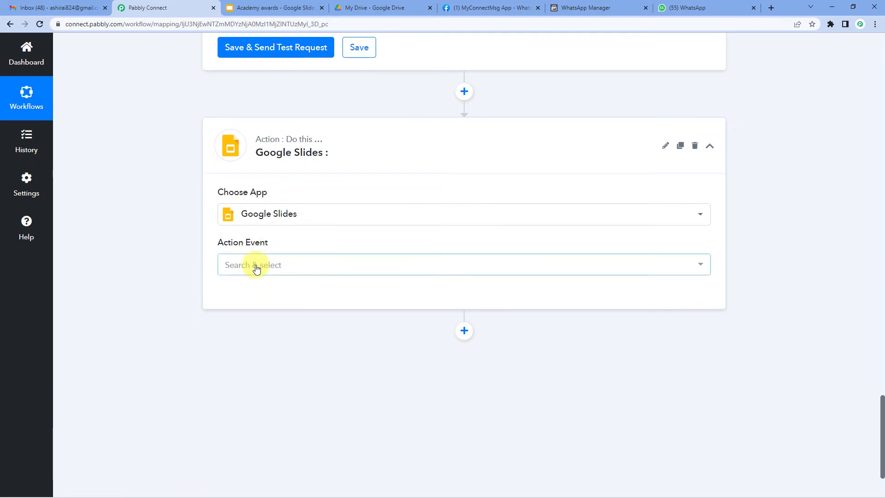
pyautogui.click(257, 269)
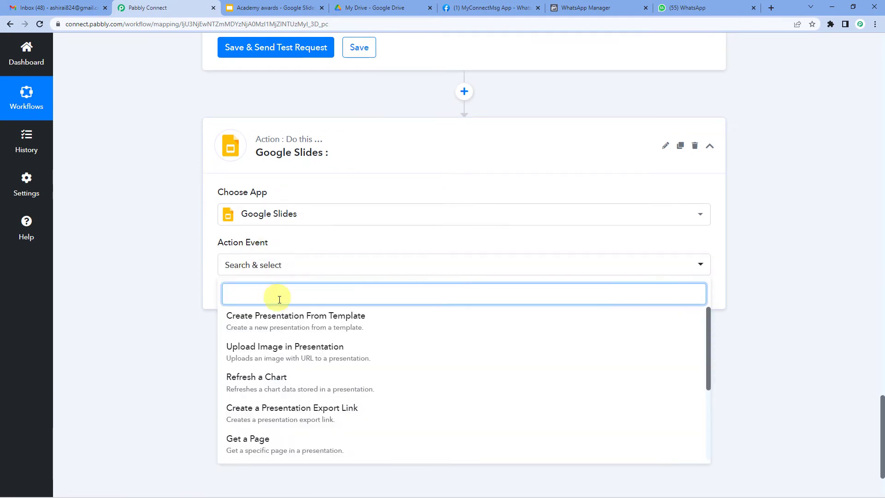
pyautogui.click(334, 323)
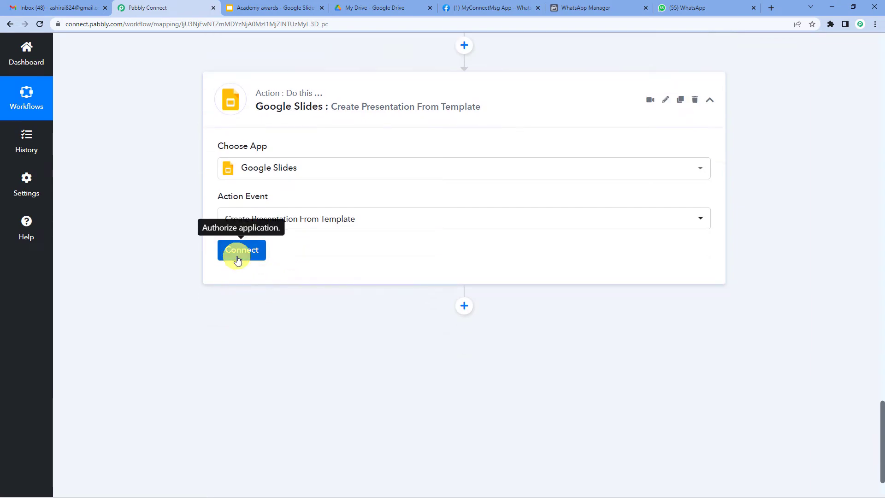
# Step: Create the new connection Google Slides #79 and authorize Pabbly Connect's access to the Google account
pyautogui.click(233, 252)
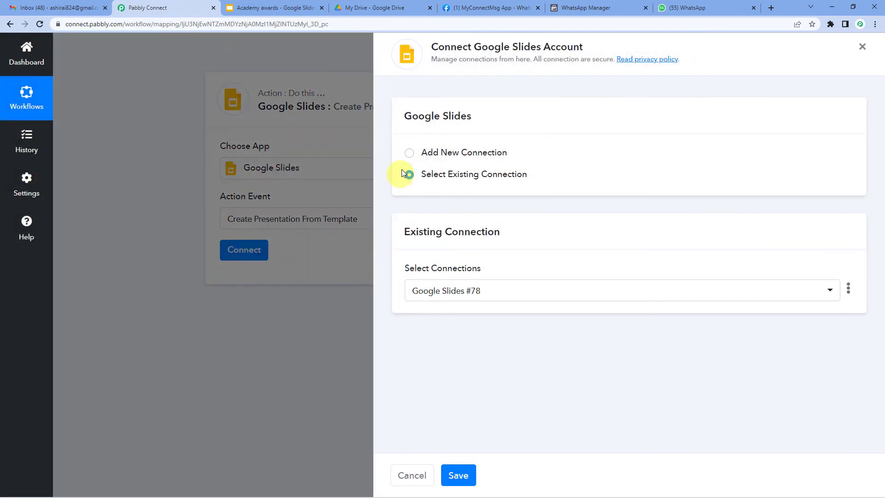
pyautogui.click(409, 152)
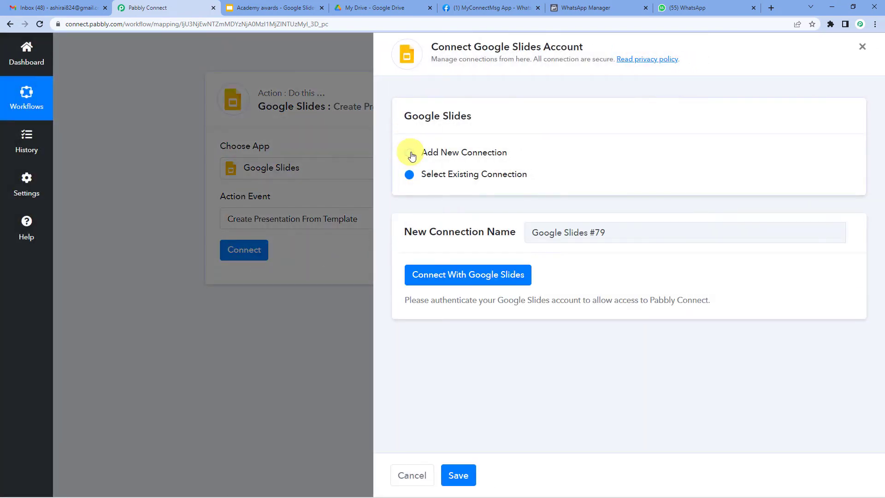
pyautogui.click(439, 275)
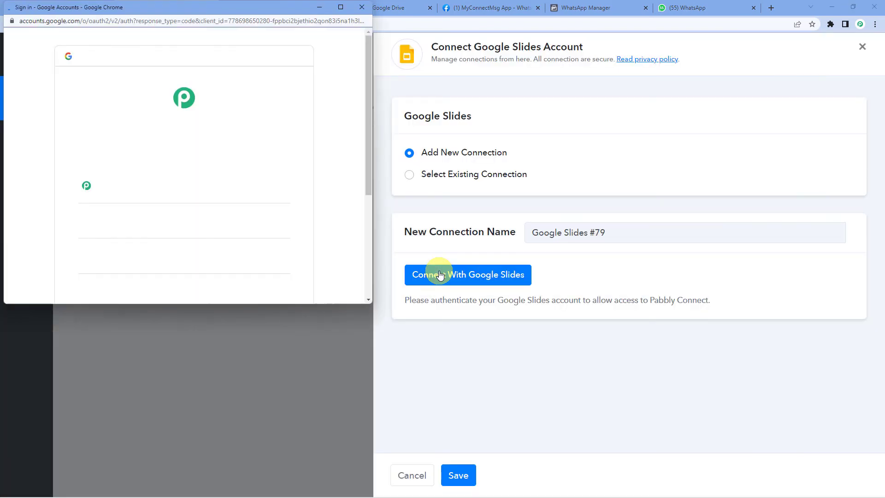
pyautogui.click(135, 193)
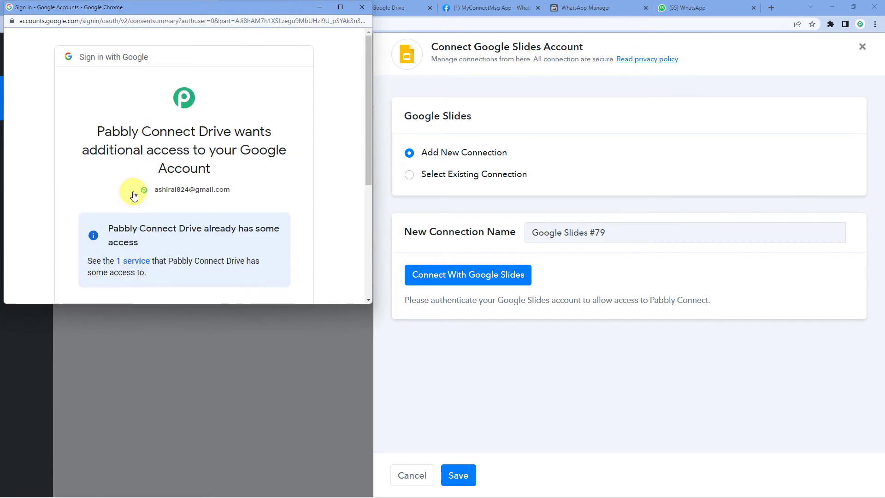
pyautogui.scroll(-4, 203, 196)
pyautogui.scroll(-1, 203, 196)
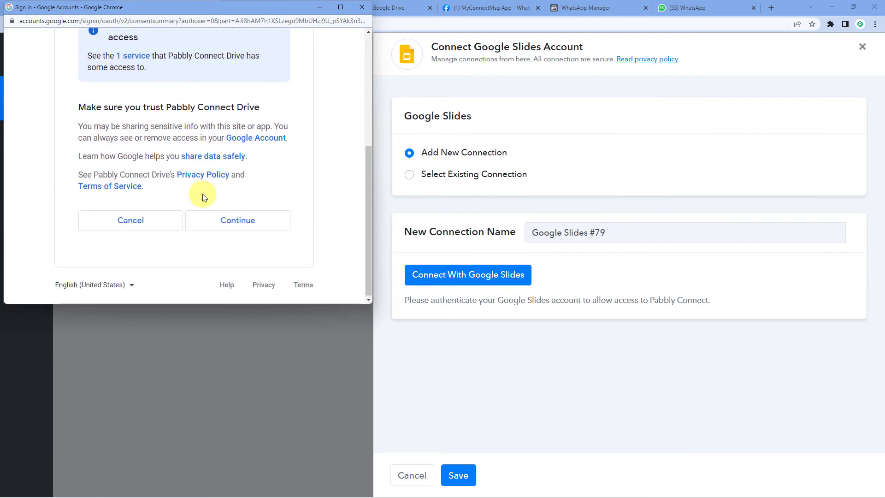
pyautogui.click(230, 228)
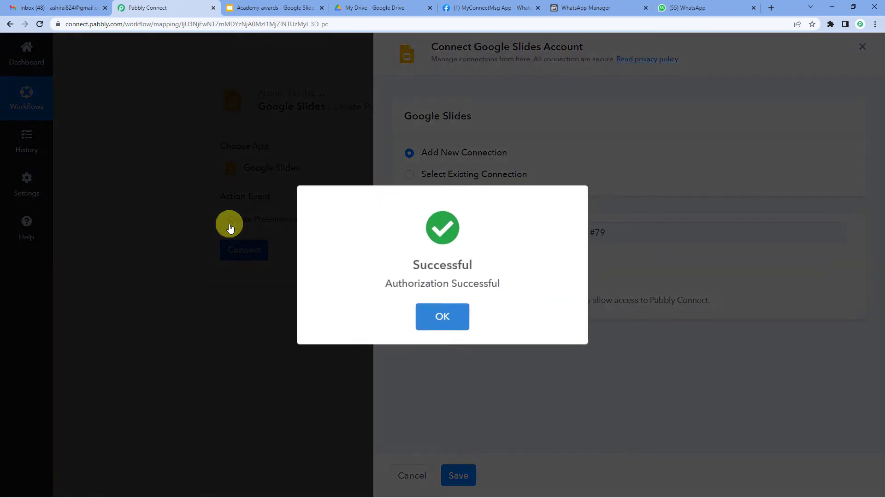
pyautogui.click(454, 323)
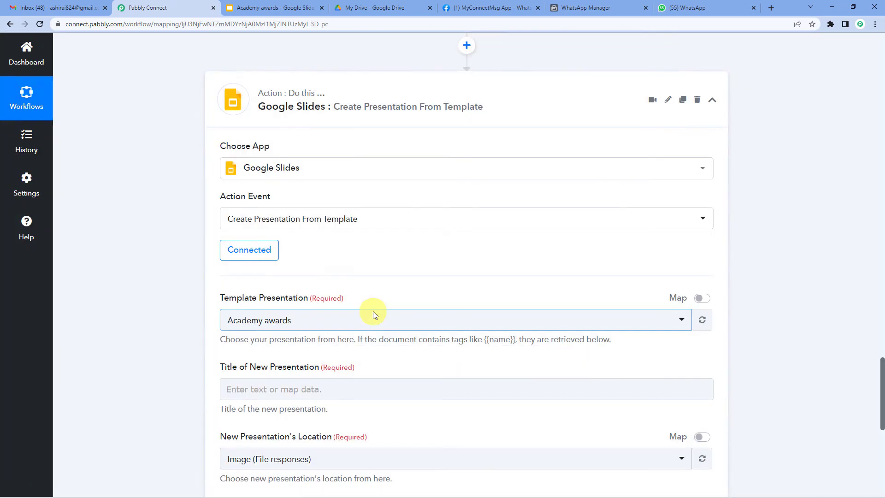
# Step: Choose Academy awards as the template presentation, checking it against the certificate template open in Google Slides
pyautogui.scroll(-3, 364, 288)
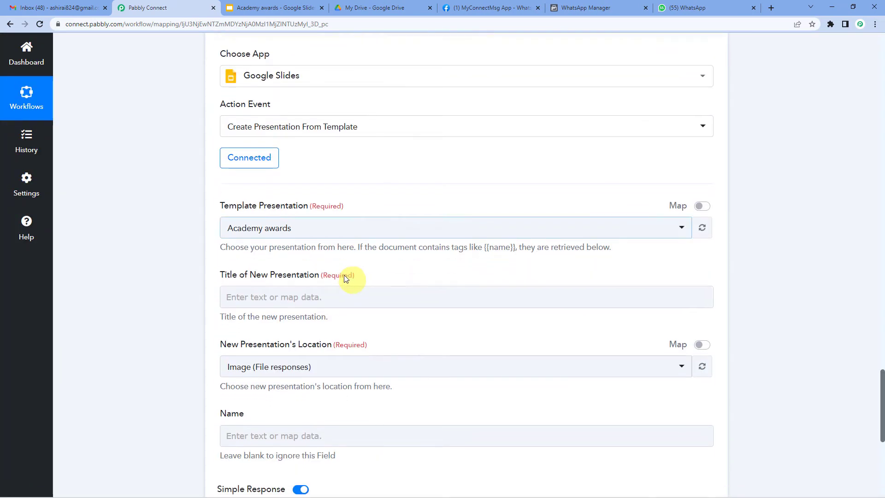
pyautogui.click(291, 230)
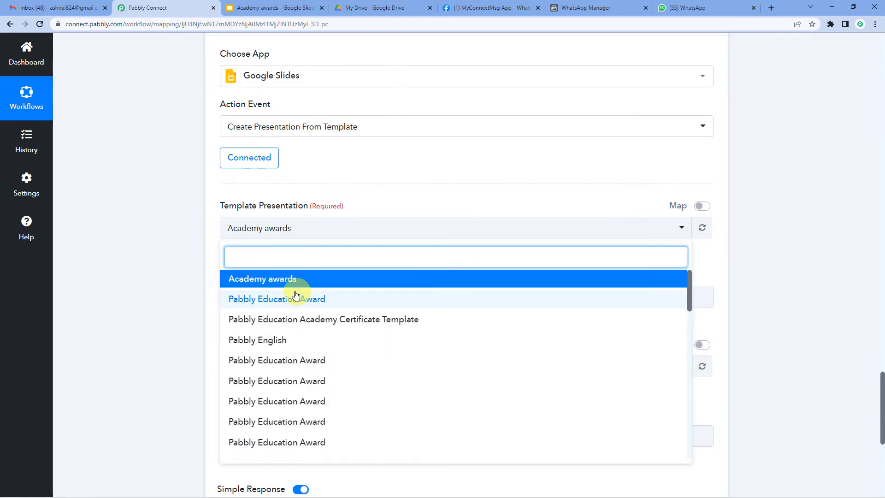
pyautogui.scroll(-6, 302, 364)
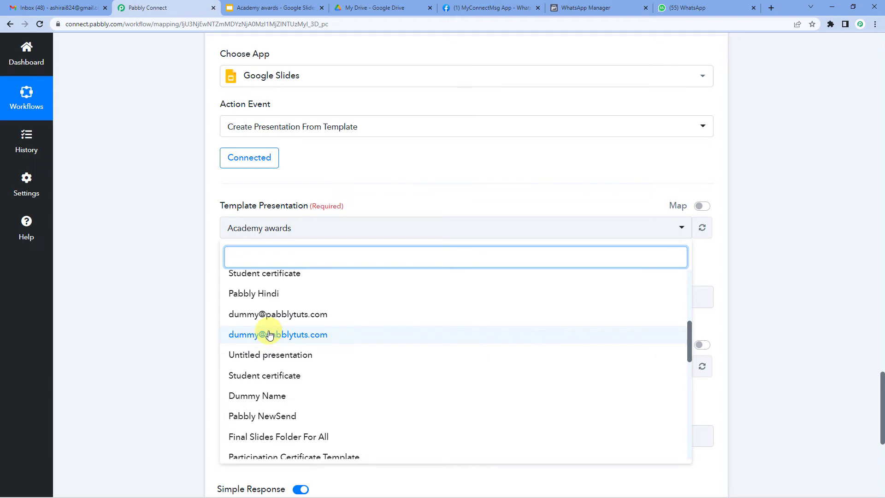
pyautogui.scroll(6, 270, 335)
pyautogui.click(255, 5)
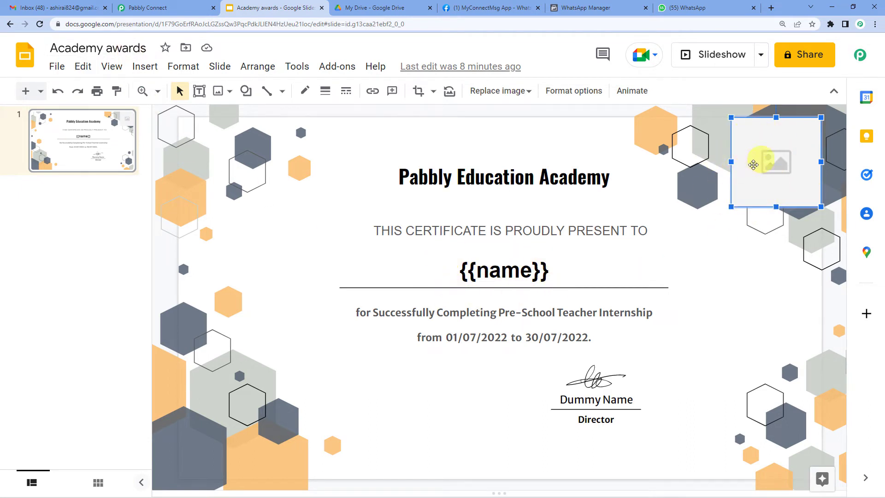
pyautogui.click(179, 4)
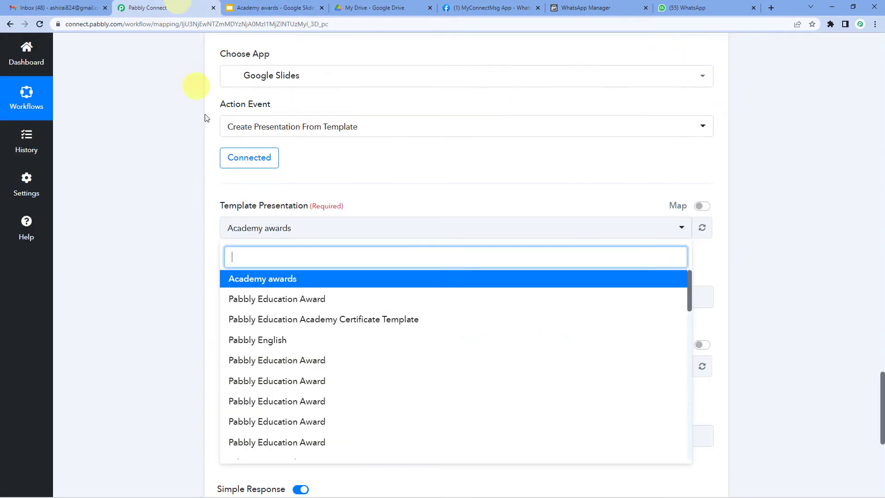
pyautogui.click(273, 279)
pyautogui.click(279, 236)
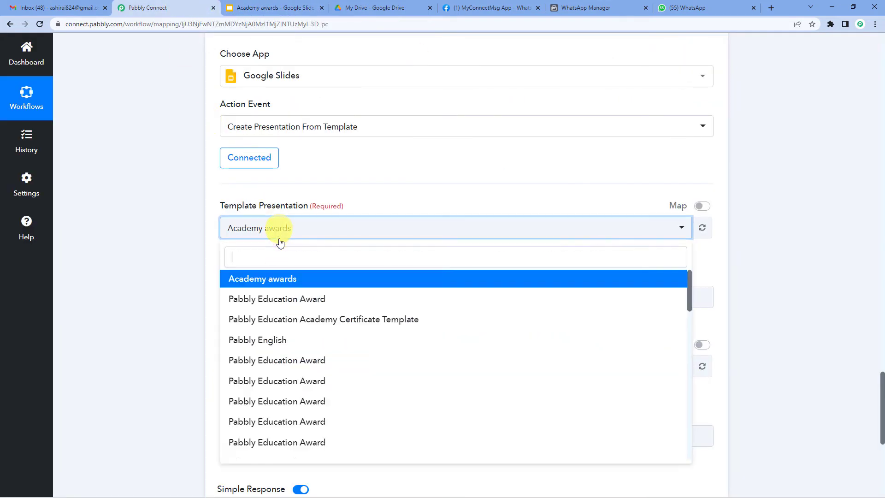
pyautogui.click(267, 282)
pyautogui.click(254, 8)
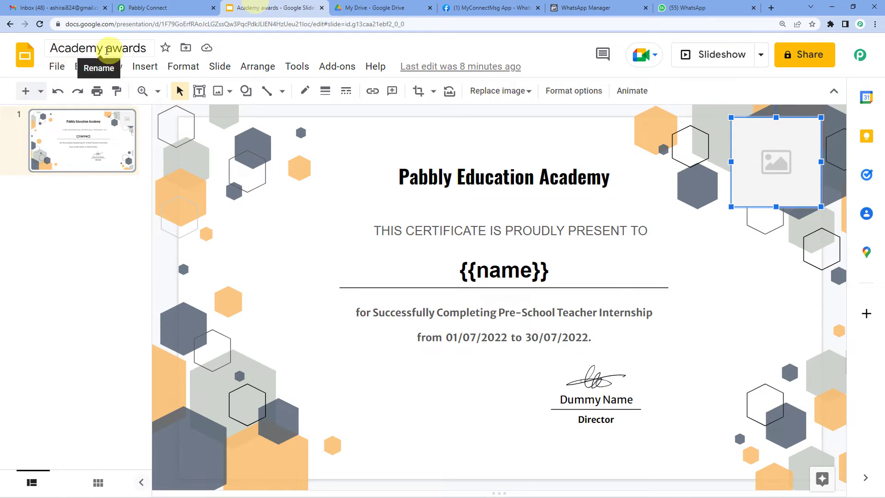
pyautogui.click(139, 8)
# Step: Set the title of the new presentation to Pabbly Education Awards
pyautogui.scroll(-1, 257, 244)
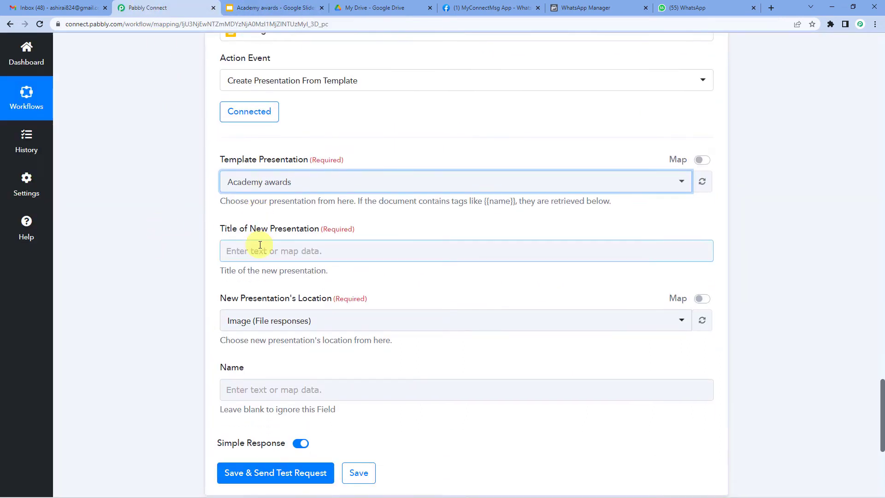
pyautogui.click(259, 255)
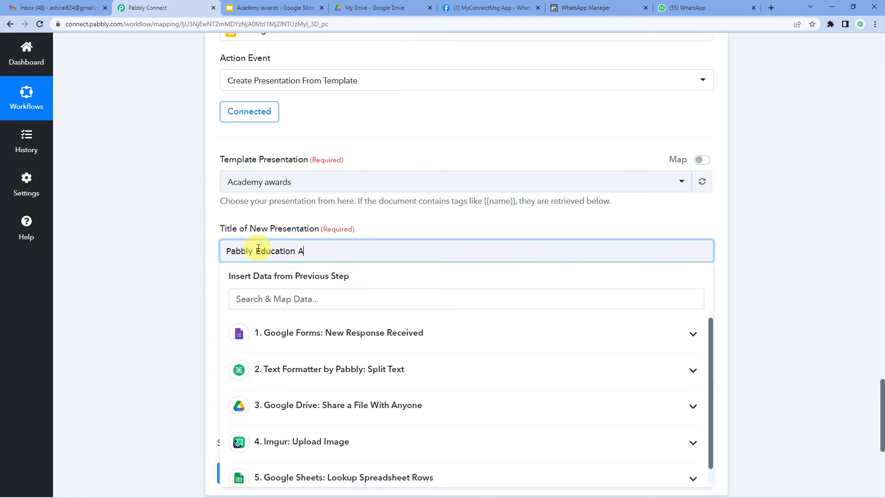
pyautogui.click(379, 231)
pyautogui.scroll(-2, 378, 230)
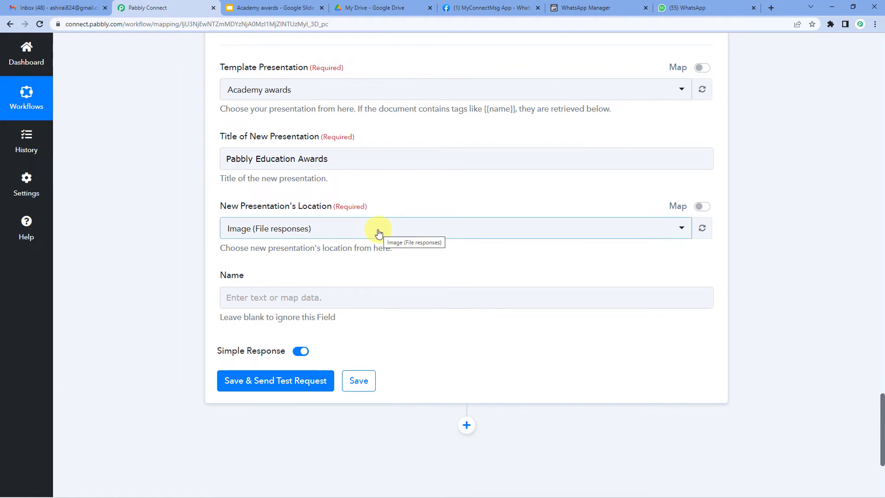
# Step: Map the Name field to the Name value from Google Forms: New Response Received, checking the {{name}} placeholder in the template
pyautogui.scroll(-1, 288, 249)
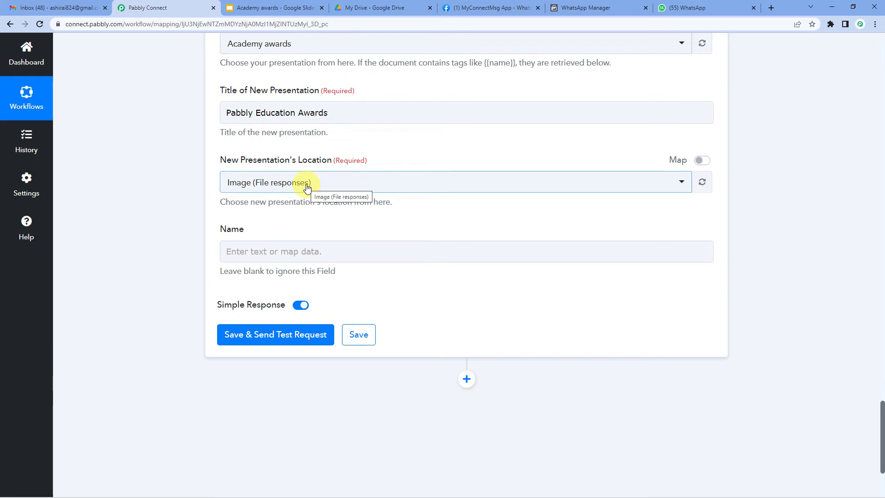
pyautogui.scroll(-1, 318, 190)
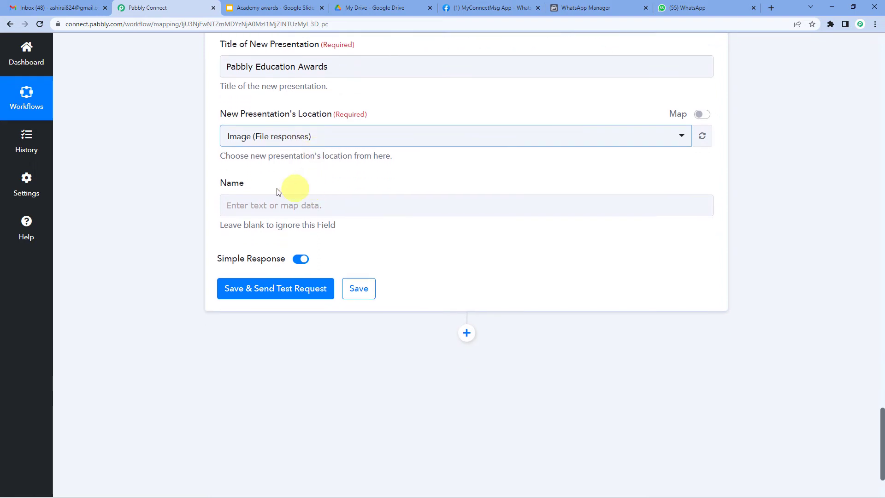
pyautogui.click(253, 206)
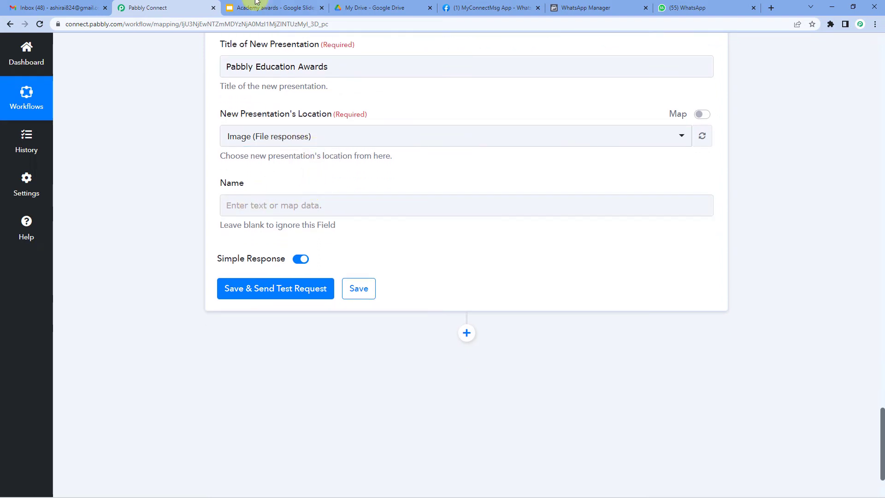
pyautogui.click(274, 8)
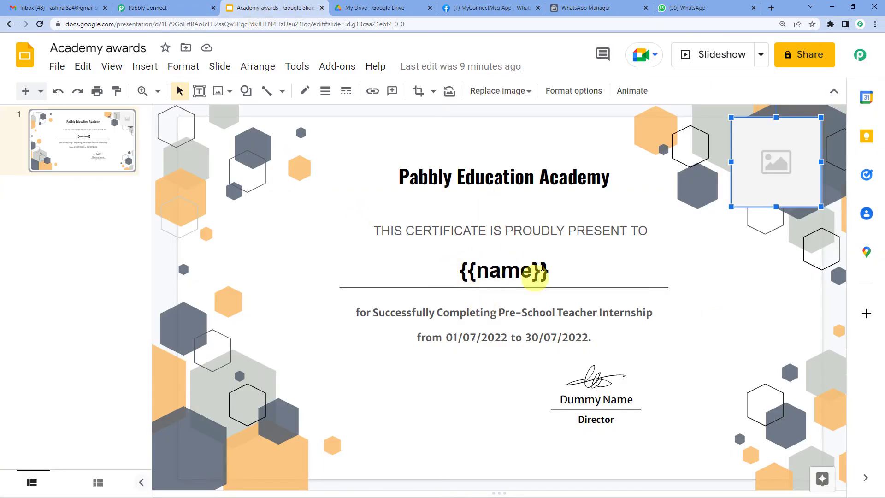
pyautogui.click(180, 7)
pyautogui.click(284, 204)
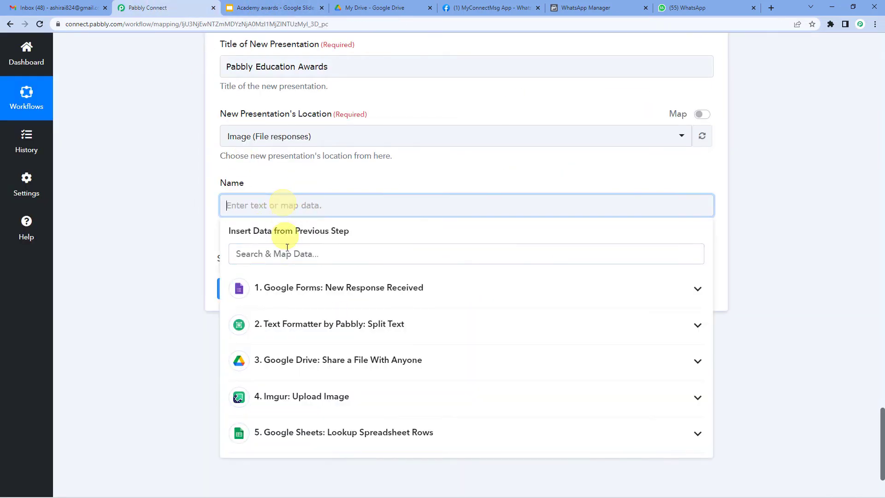
pyautogui.click(289, 287)
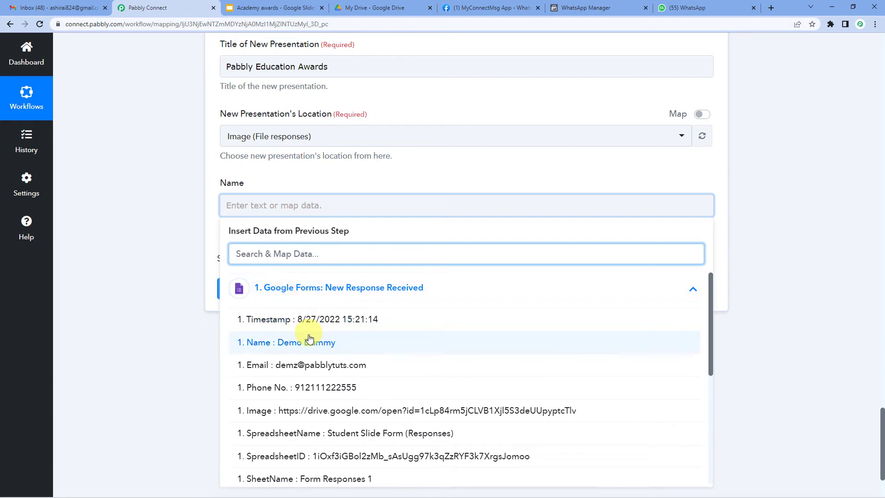
pyautogui.click(308, 343)
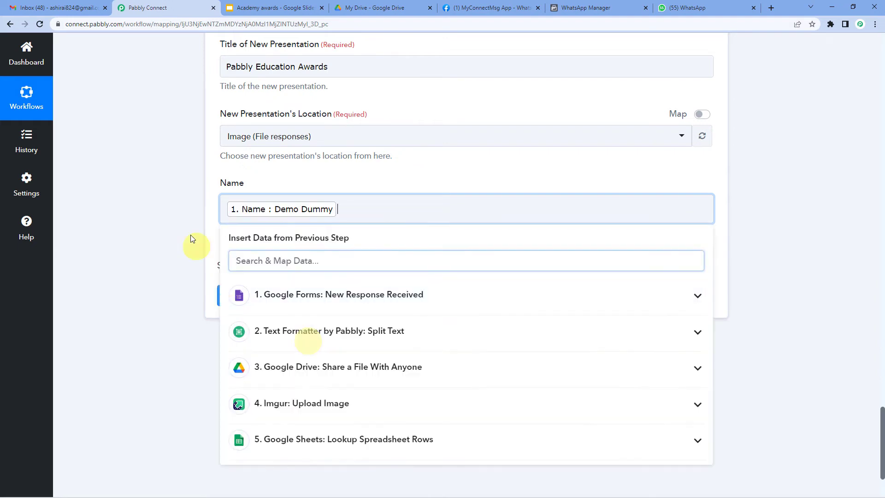
pyautogui.click(197, 224)
# Step: Save and test the Create Presentation From Template step, and look at the image placeholder in the Academy awards template
pyautogui.click(268, 307)
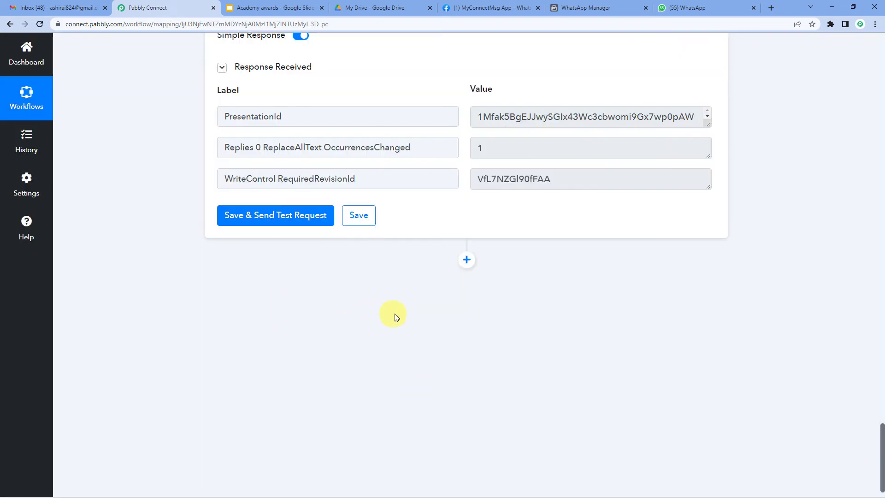
pyautogui.click(278, 7)
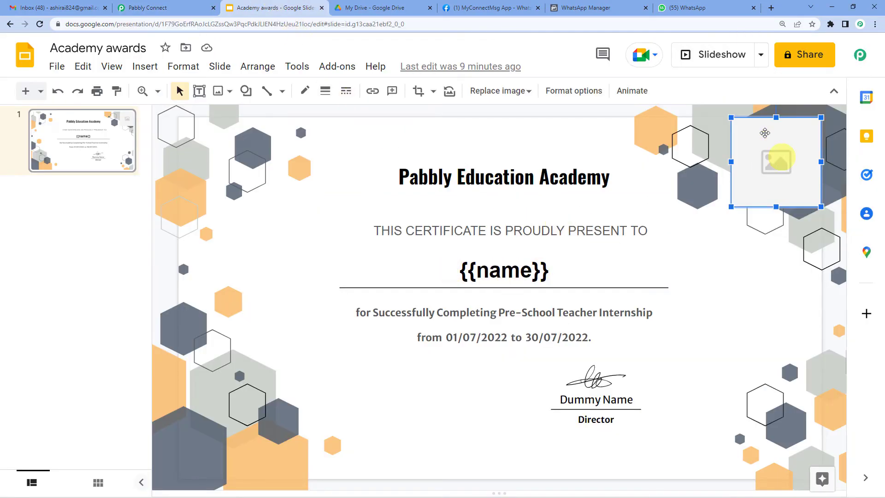
pyautogui.click(141, 7)
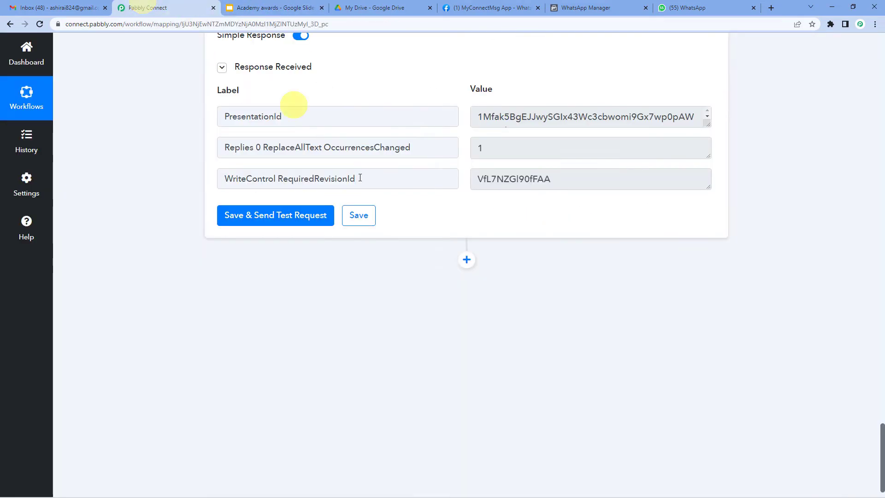
# Step: Add another action step with Google Slides as its application and Upload Image in Presentation as its action event
pyautogui.click(465, 260)
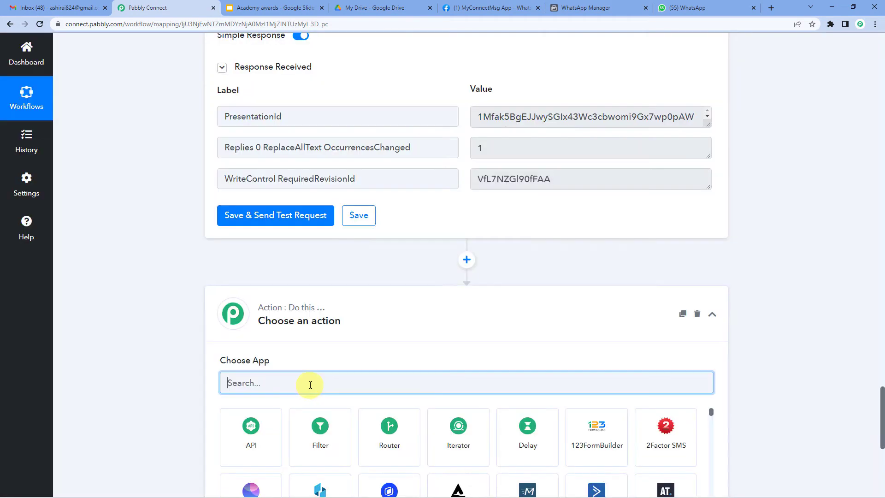
pyautogui.write('googl')
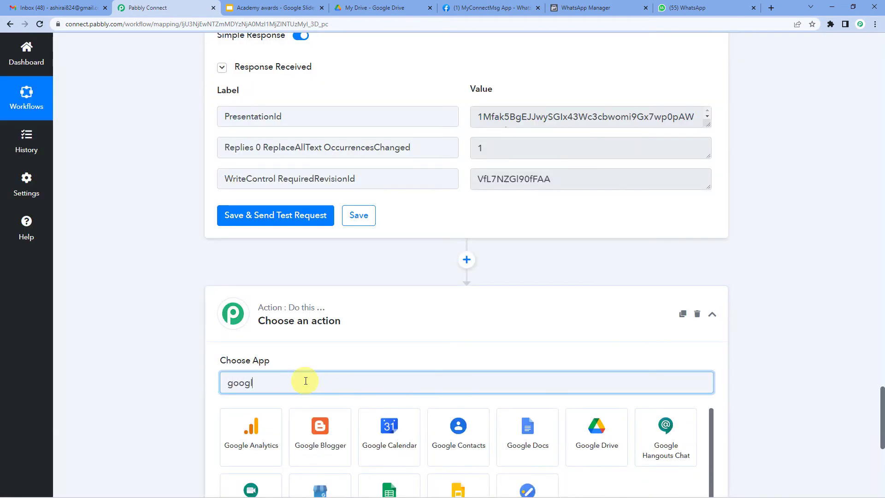
pyautogui.write('e slid')
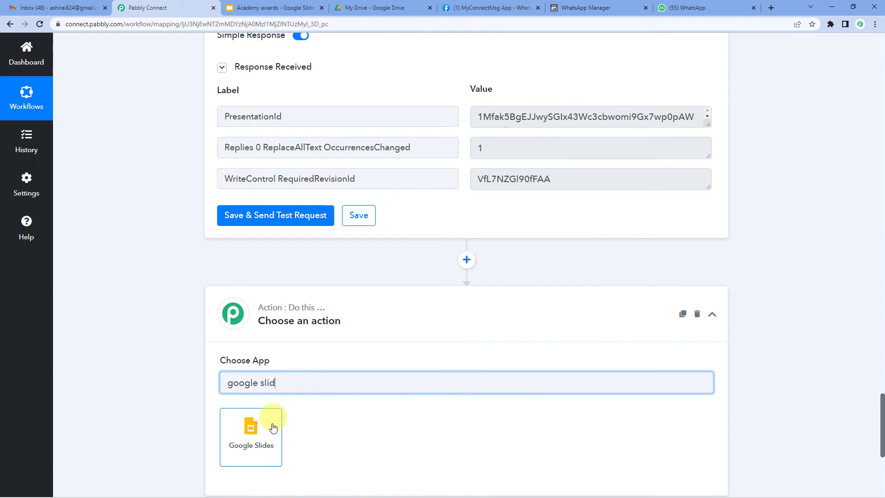
pyautogui.click(271, 422)
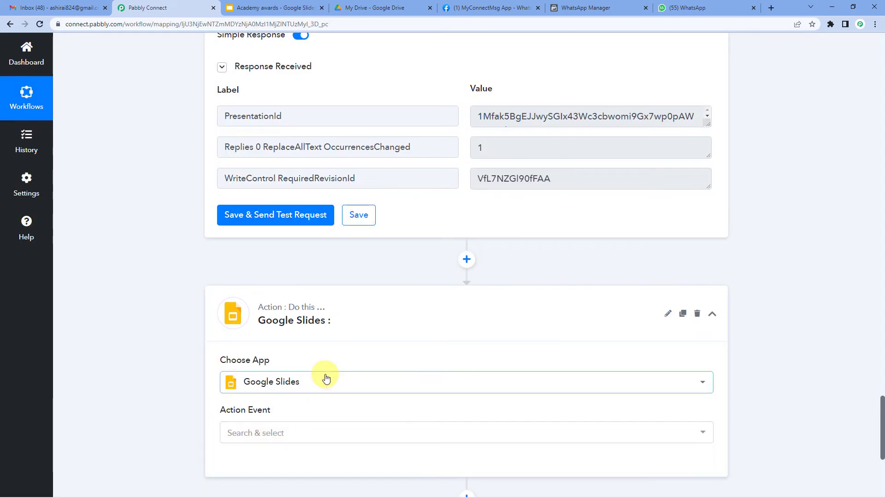
pyautogui.scroll(-2, 322, 375)
pyautogui.click(268, 341)
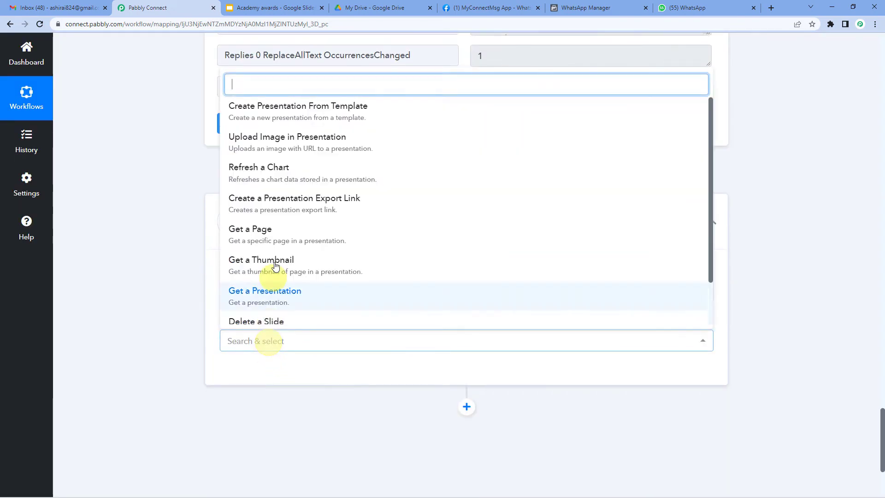
pyautogui.click(292, 141)
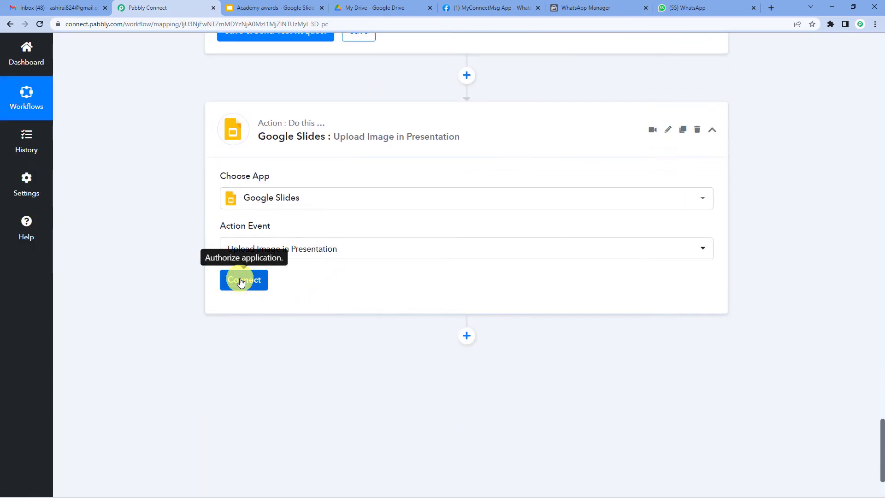
# Step: Connect the Upload Image in Presentation step using the existing connection Google Slides #79
pyautogui.click(239, 278)
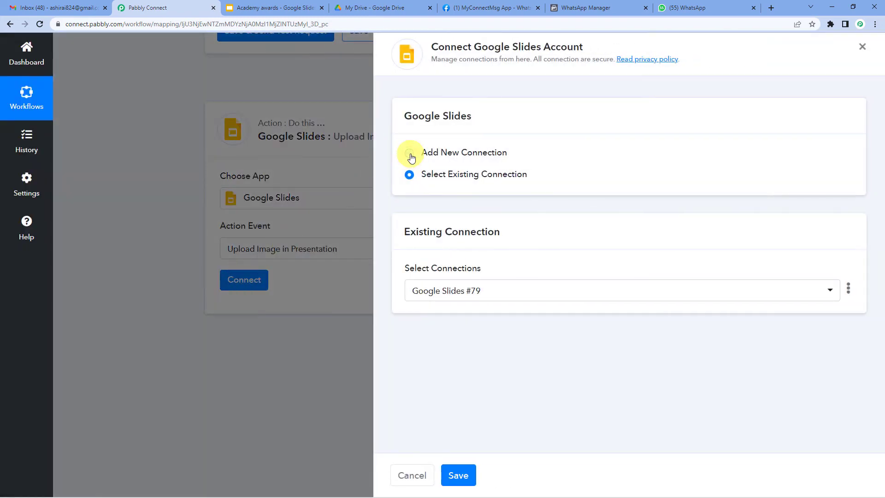
pyautogui.click(410, 155)
pyautogui.click(478, 177)
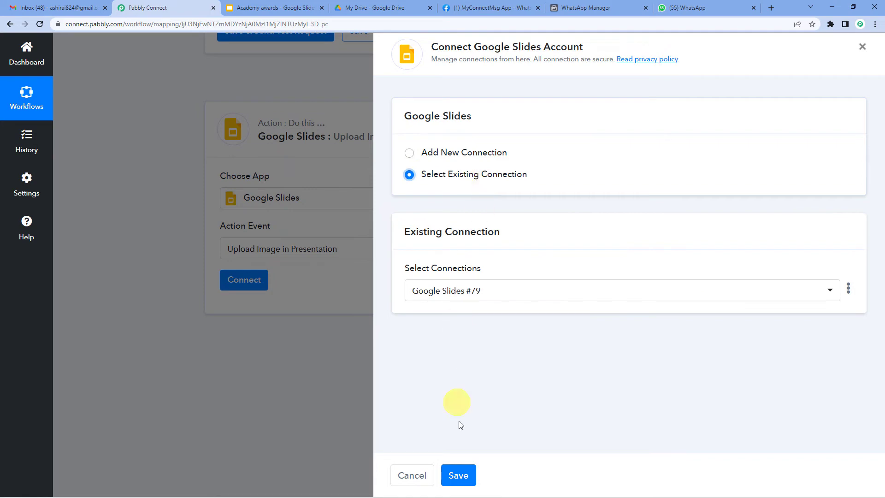
pyautogui.click(461, 475)
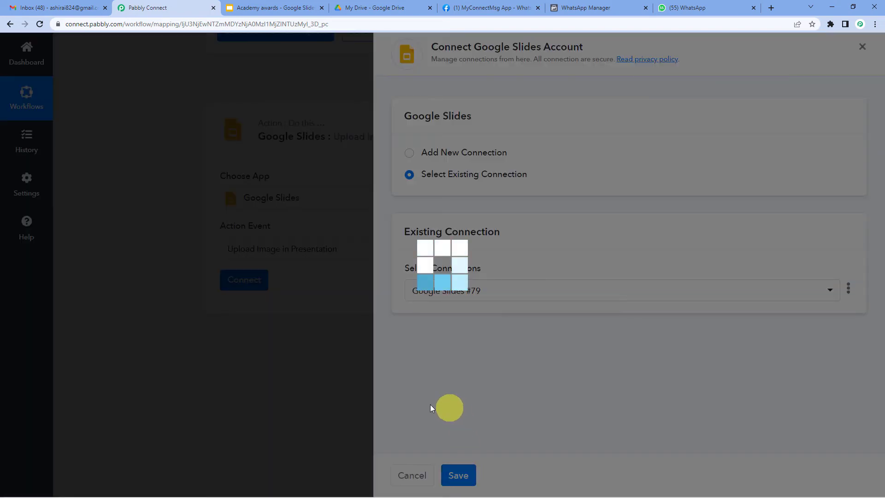
# Step: Choose Academy awards as the template presentation for the image upload, and compare it with the settings of the preceding Google Slides step
pyautogui.scroll(-5, 310, 364)
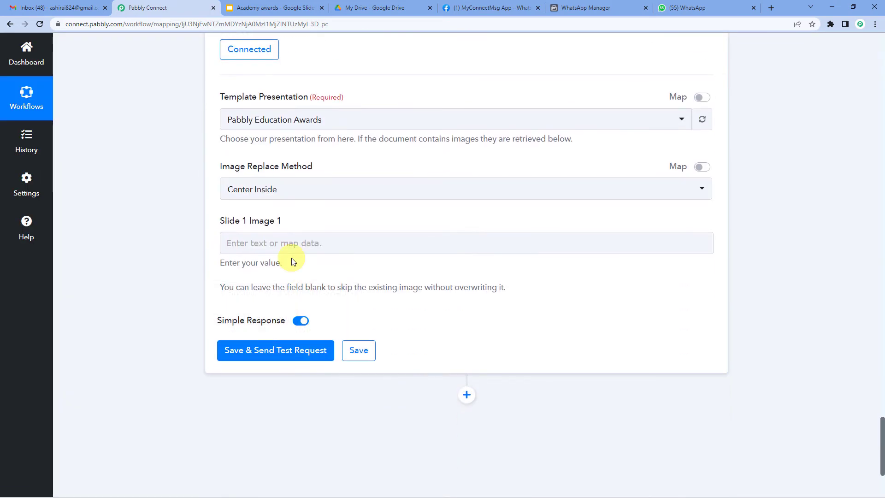
pyautogui.scroll(2, 295, 249)
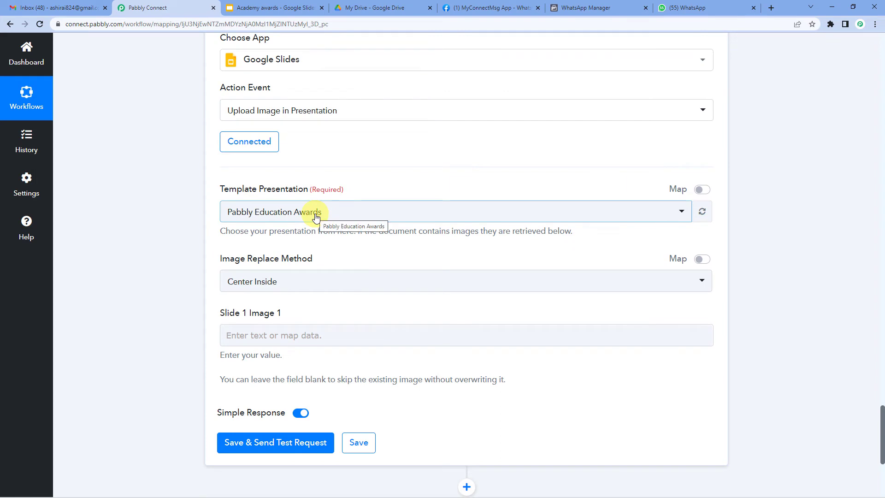
pyautogui.click(316, 218)
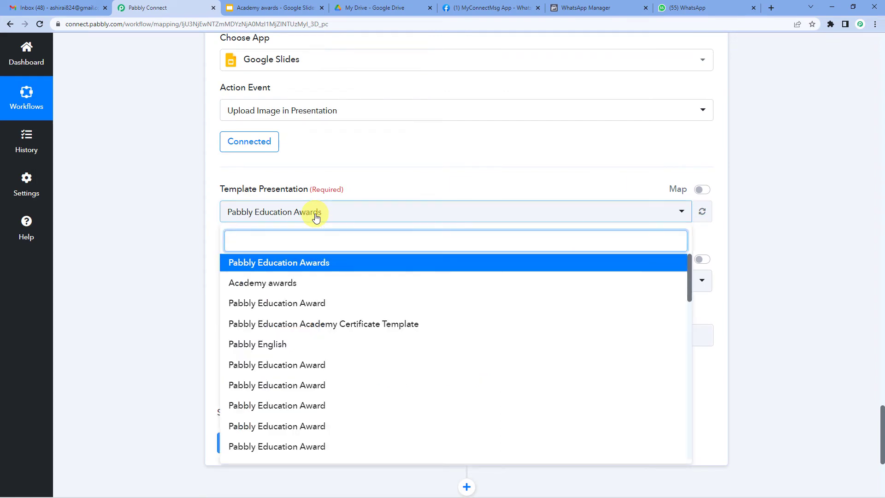
pyautogui.click(288, 283)
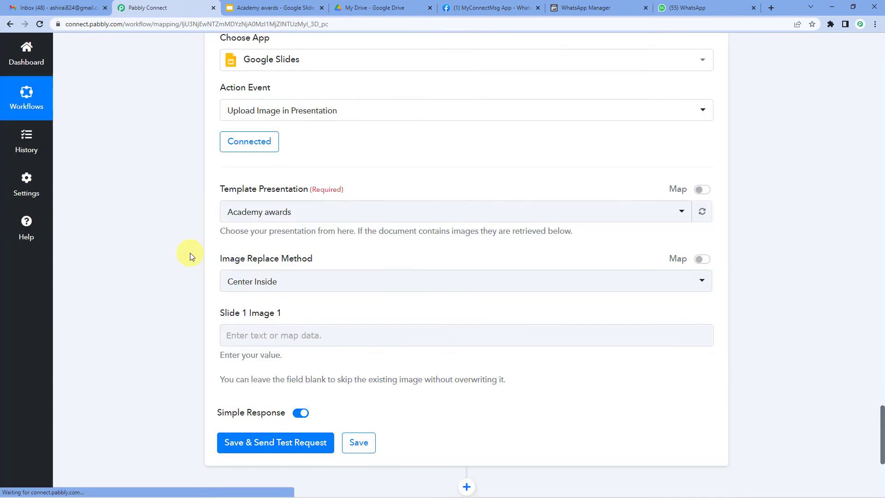
pyautogui.scroll(5, 190, 252)
pyautogui.scroll(9, 190, 256)
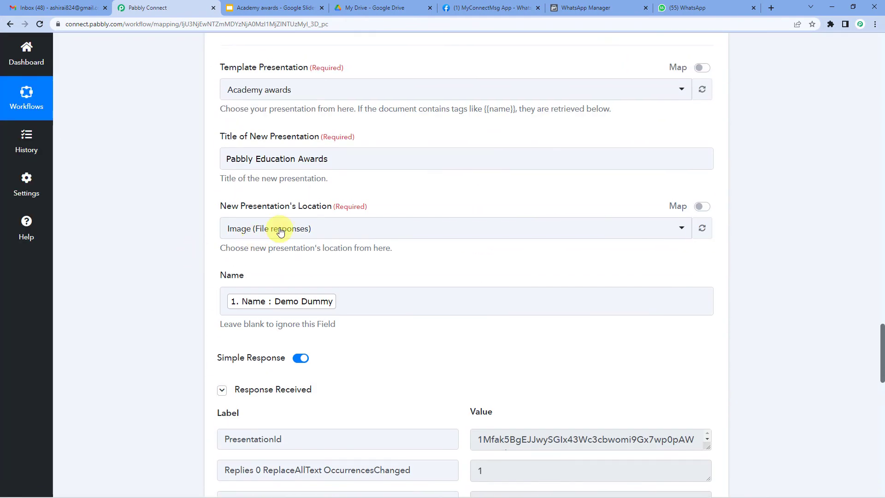
pyautogui.scroll(1, 258, 226)
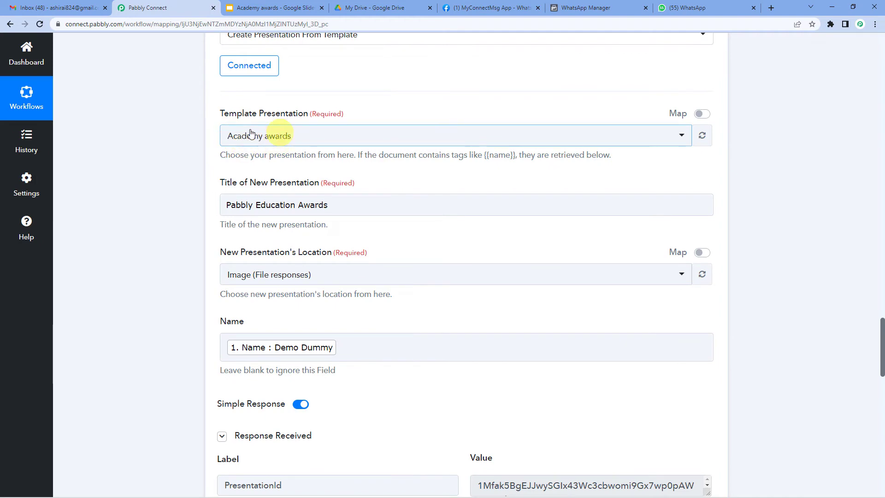
# Step: Review the Image Replace Method options of the image upload step and the image placeholder in the Academy awards template
pyautogui.scroll(-14, 192, 292)
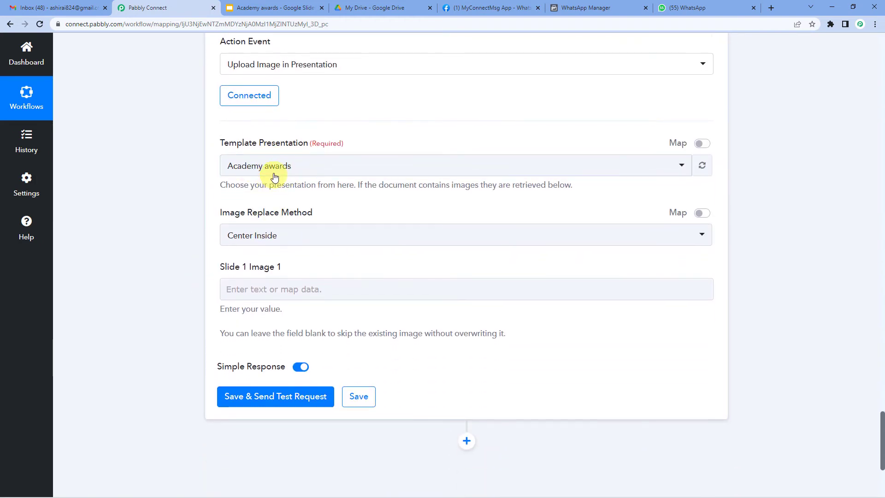
pyautogui.click(292, 243)
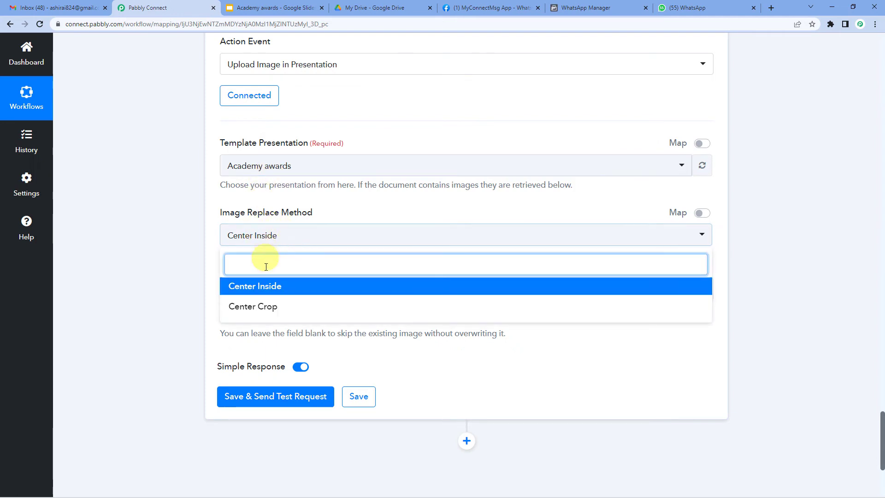
pyautogui.click(213, 242)
pyautogui.scroll(-2, 219, 228)
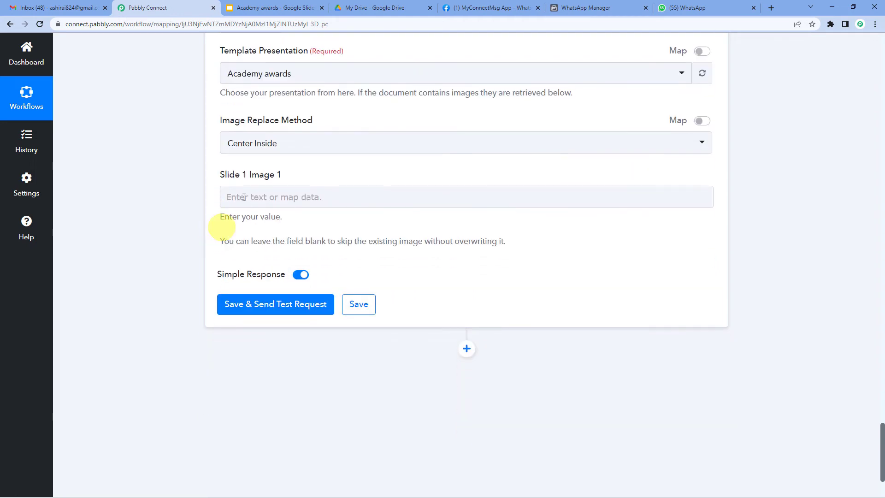
pyautogui.click(273, 199)
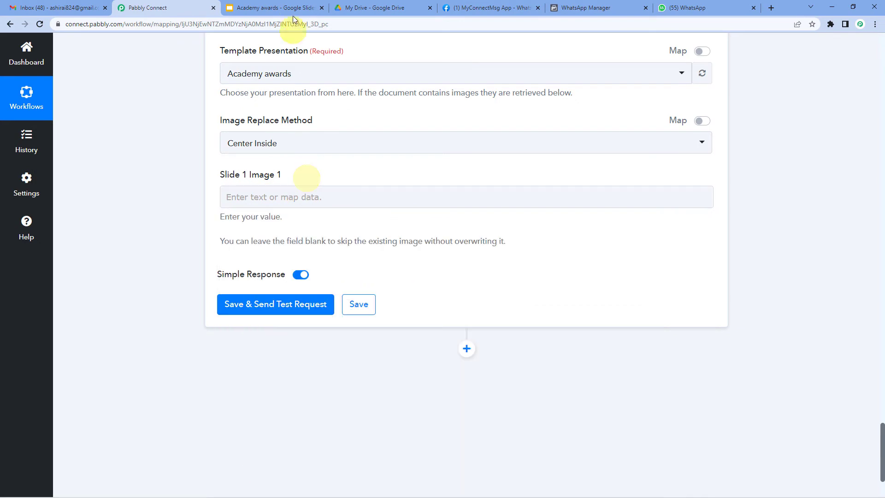
pyautogui.click(293, 8)
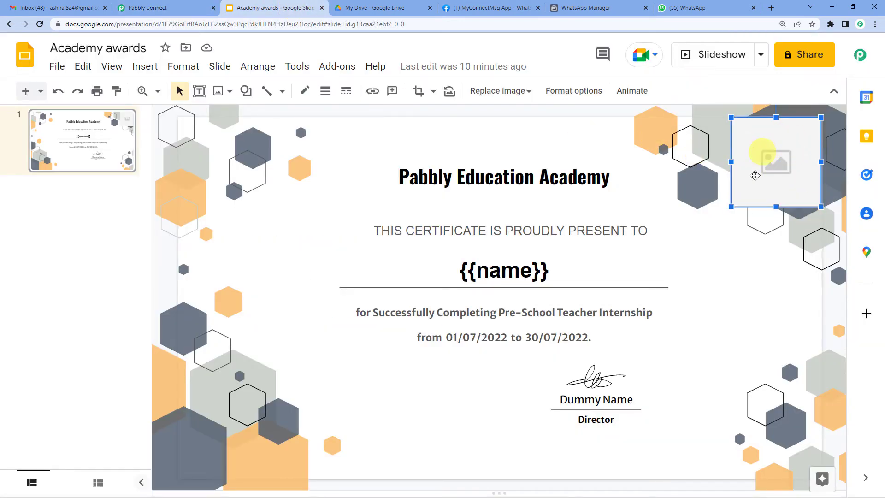
pyautogui.click(187, 5)
# Step: Map Slide 1 Image 1 to the Data Link value from the Imgur: Upload Image step
pyautogui.click(253, 197)
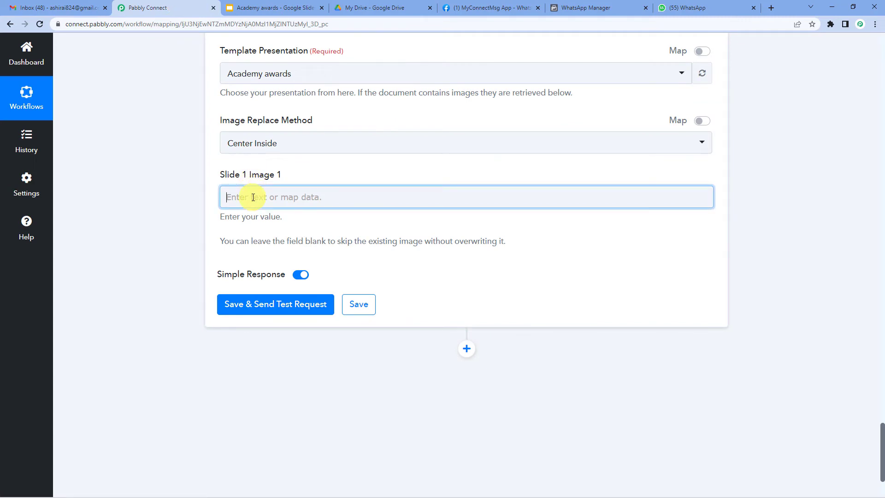
pyautogui.scroll(-1, 266, 292)
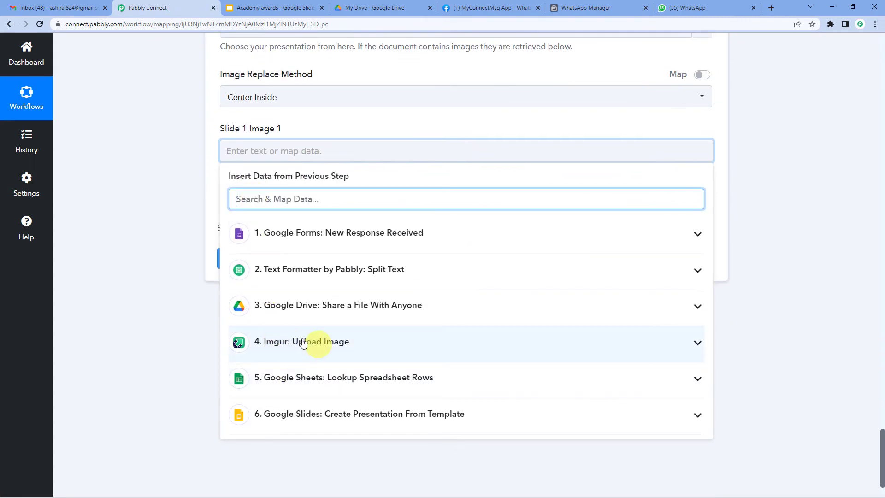
pyautogui.click(314, 342)
pyautogui.scroll(-3, 313, 345)
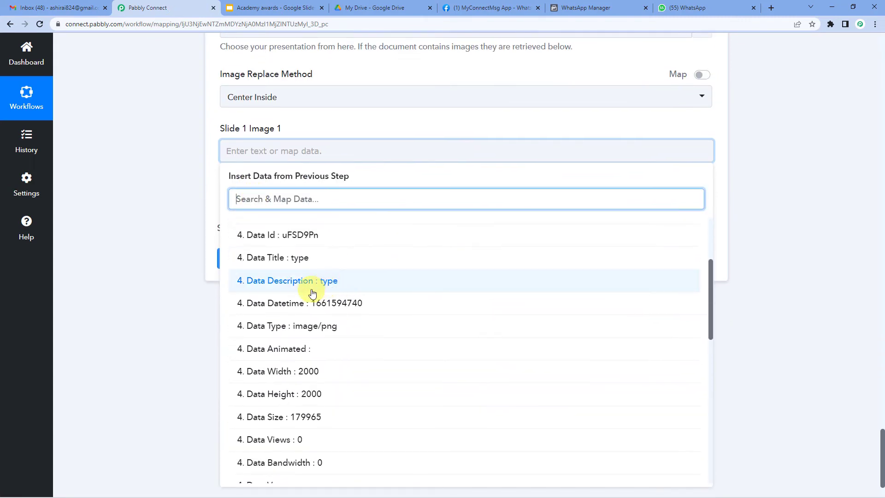
pyautogui.scroll(2, 313, 345)
pyautogui.scroll(-6, 316, 310)
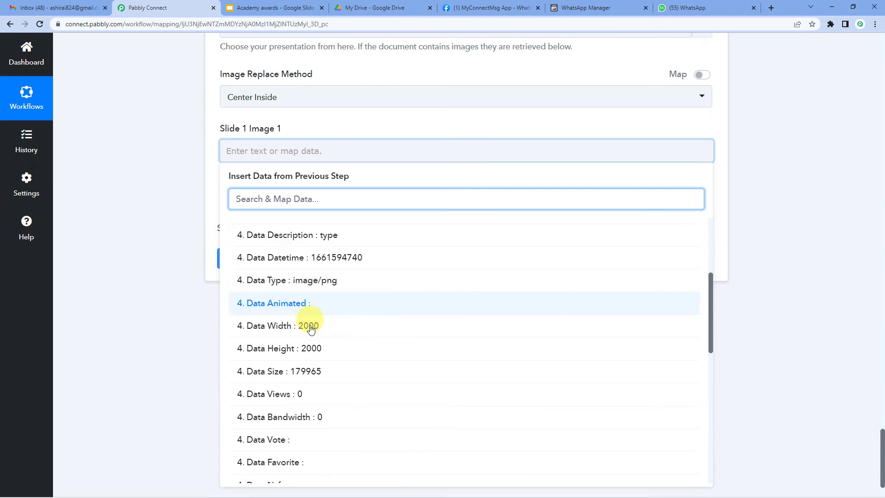
pyautogui.scroll(-6, 309, 333)
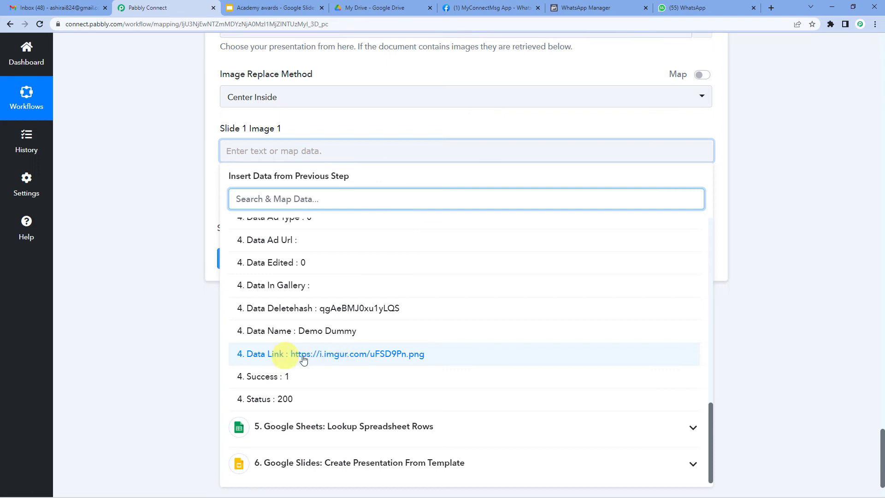
pyautogui.click(372, 362)
pyautogui.click(213, 158)
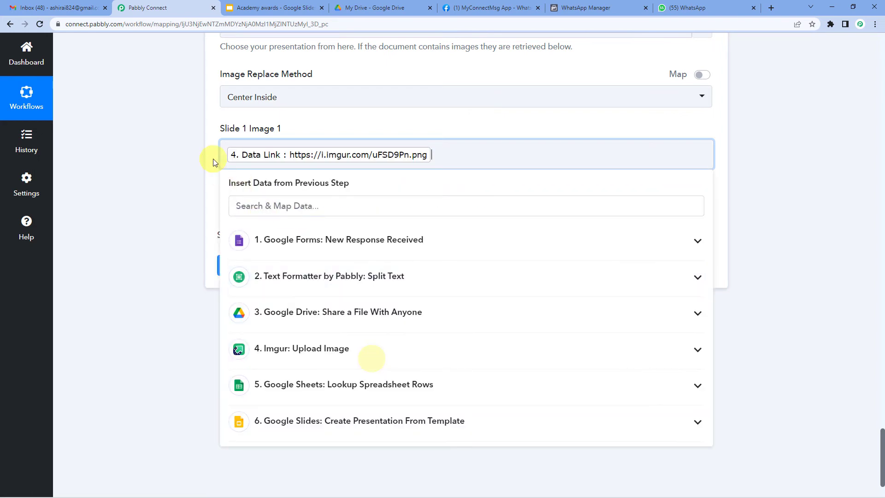
pyautogui.click(213, 158)
# Step: Save and test the Upload Image in Presentation step, and look over the response received
pyautogui.scroll(-1, 230, 189)
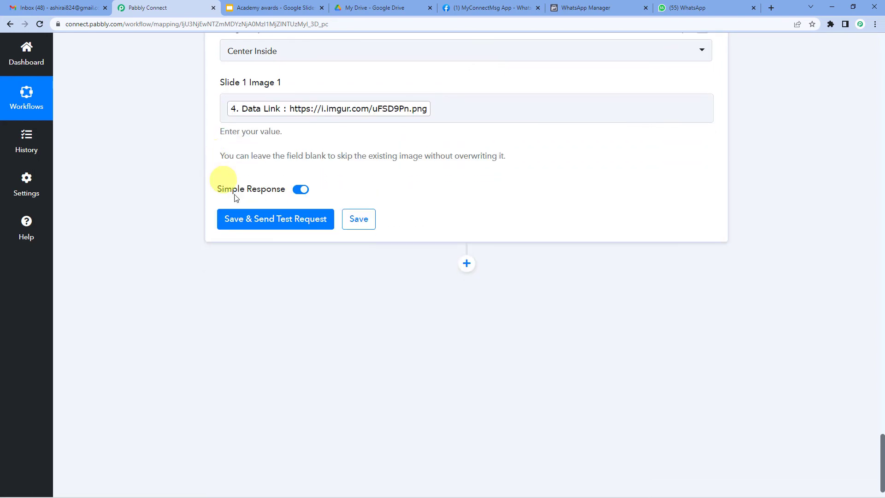
pyautogui.click(260, 219)
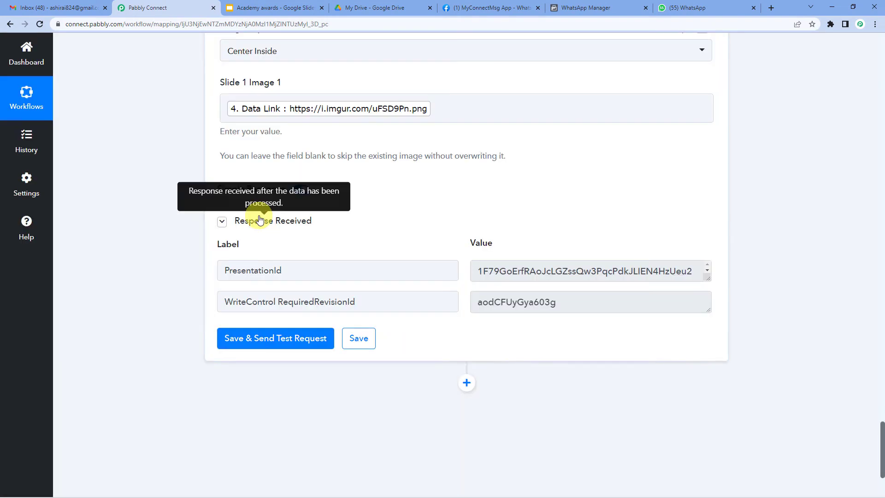
pyautogui.scroll(-1, 500, 248)
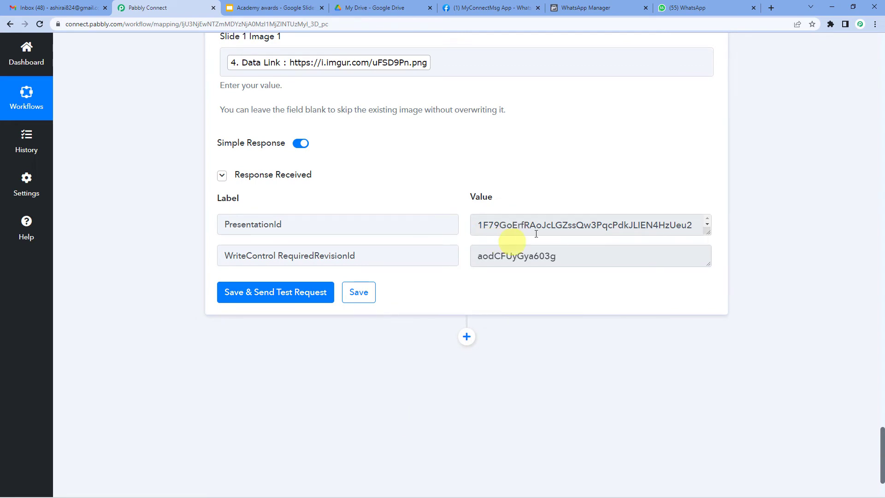
pyautogui.scroll(-2, 411, 297)
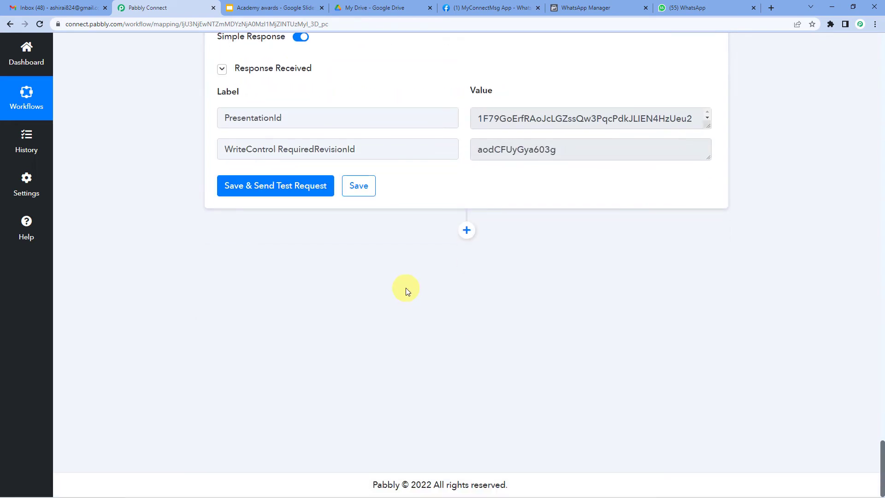
# Step: Add another action step with Google Drive as its application and Share a File With Anyone as its action event
pyautogui.click(467, 232)
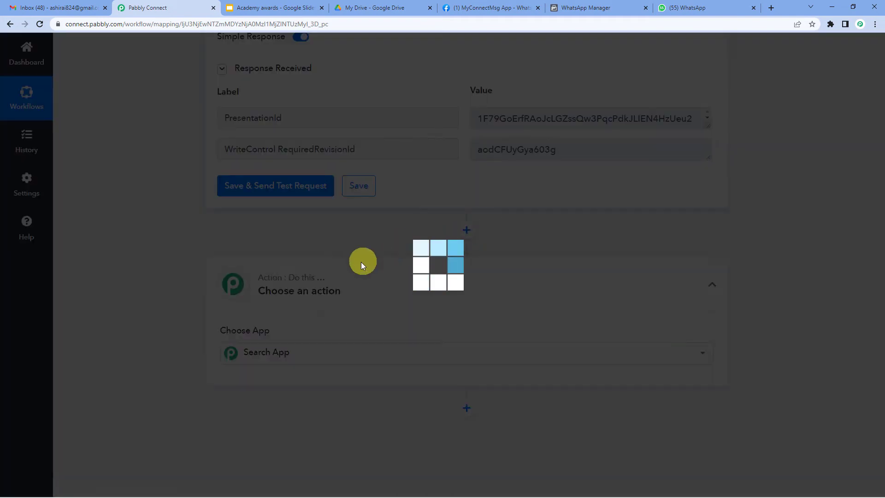
pyautogui.write('google')
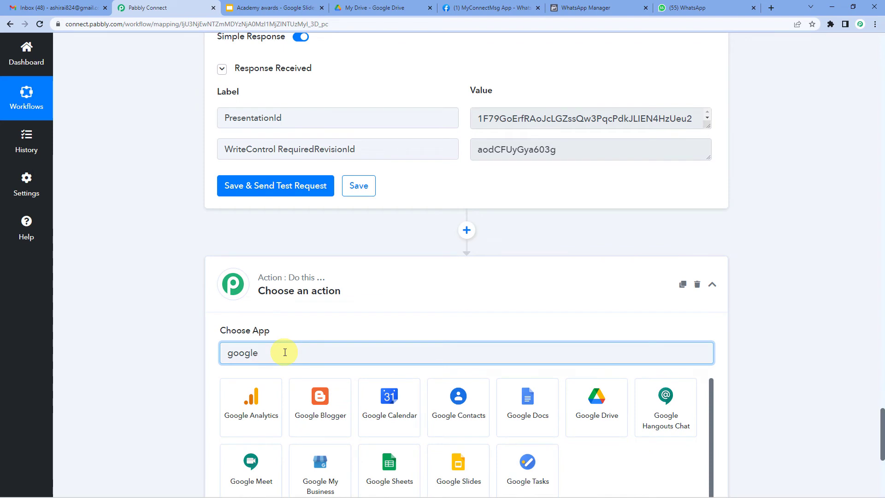
pyautogui.write(' dr')
pyautogui.click(259, 411)
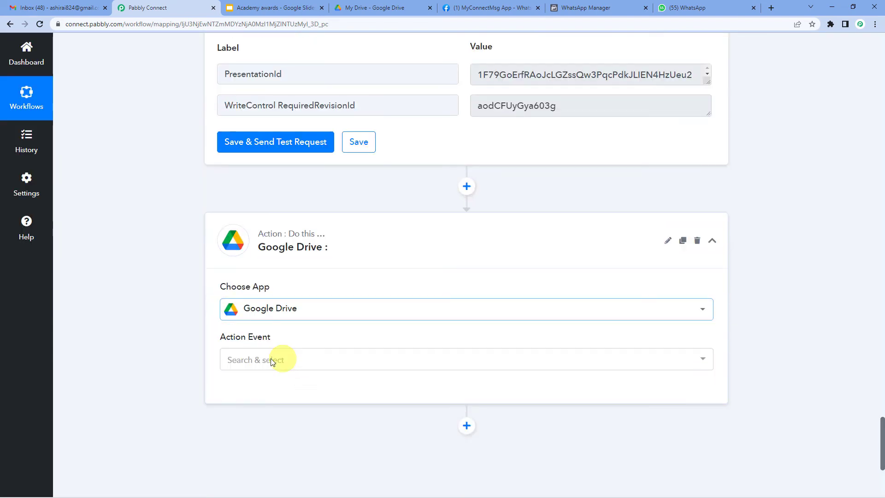
pyautogui.click(264, 356)
pyautogui.scroll(-3, 316, 257)
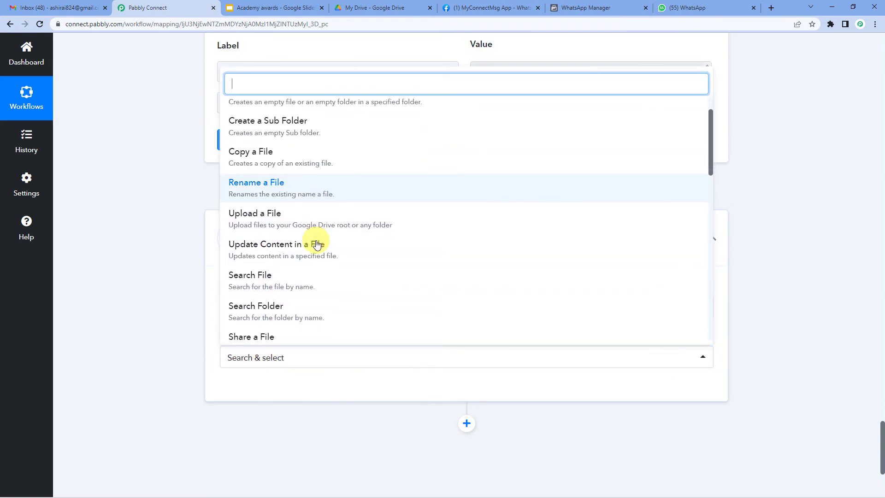
pyautogui.scroll(-1, 316, 244)
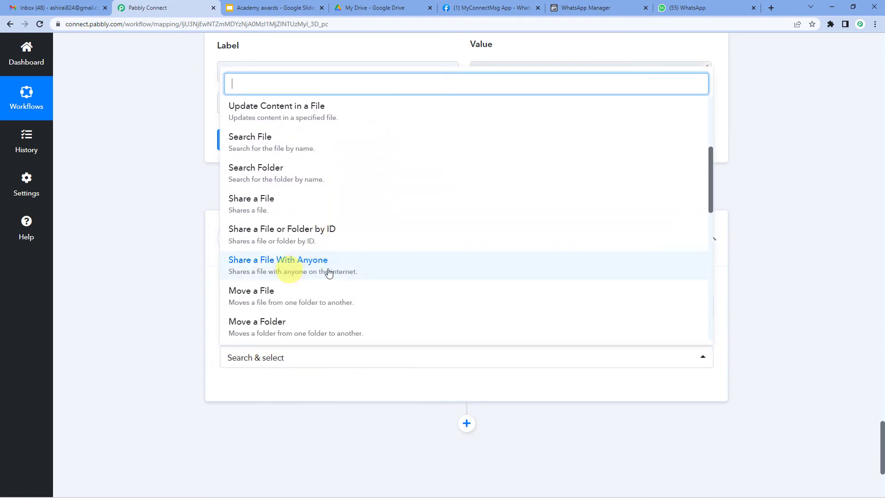
pyautogui.click(299, 270)
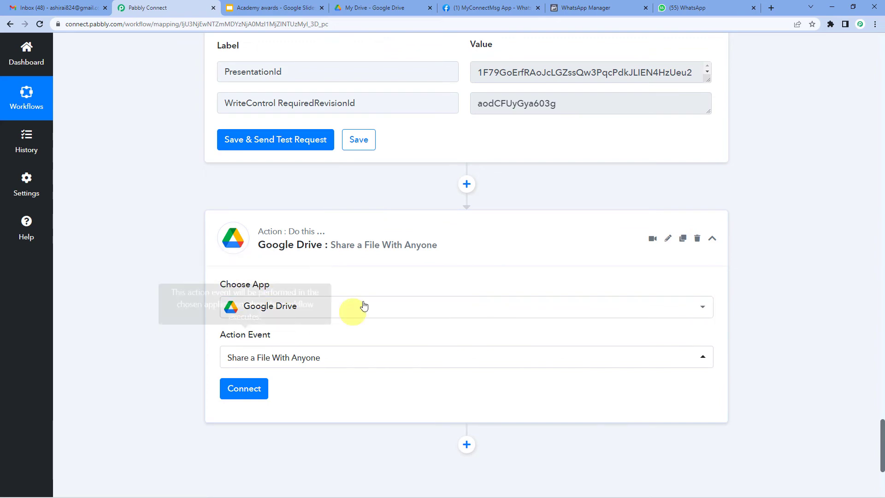
# Step: Connect the Share a File With Anyone step through a new Google Drive connection, authorising access with the signed-in Google account
pyautogui.scroll(9, 374, 286)
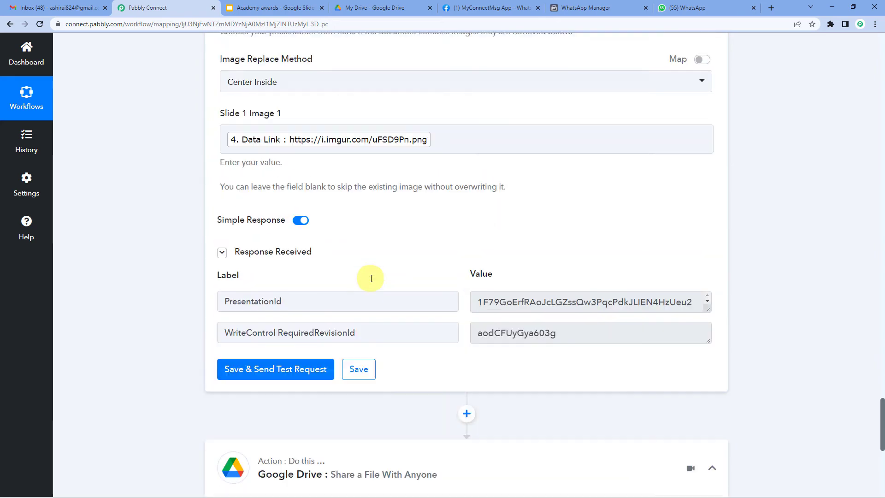
pyautogui.scroll(9, 350, 304)
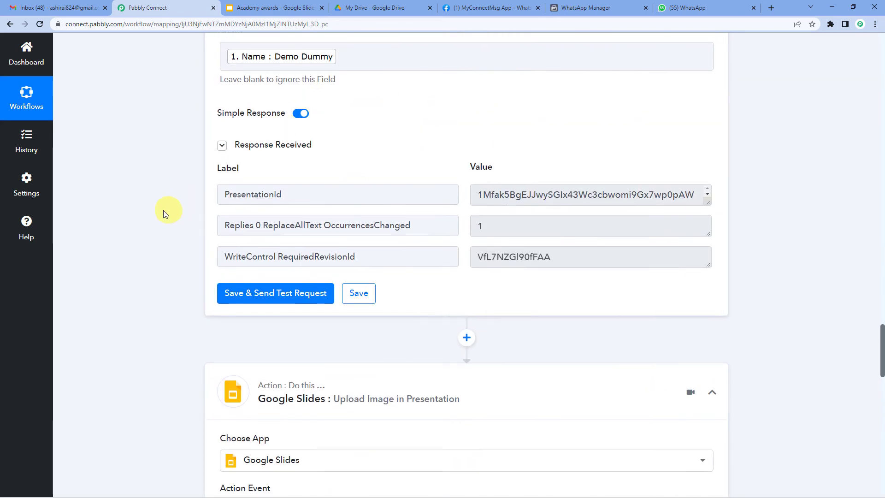
pyautogui.scroll(-5, 166, 258)
pyautogui.scroll(-14, 163, 316)
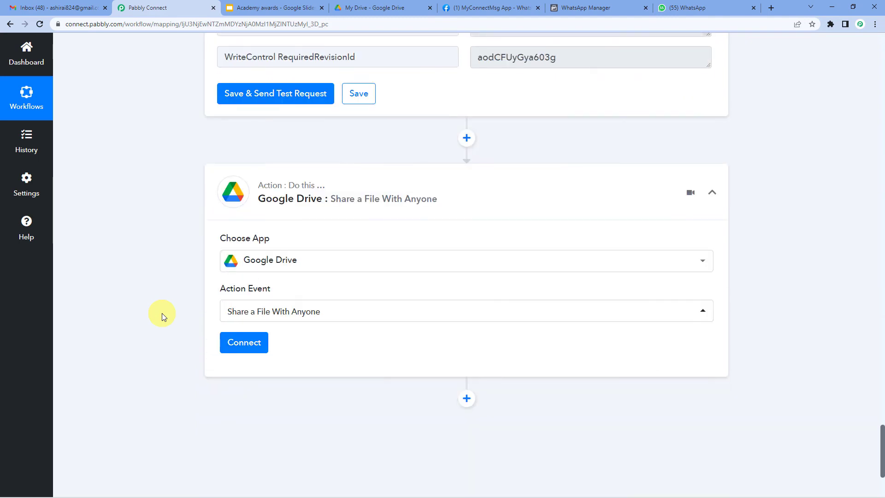
pyautogui.click(240, 344)
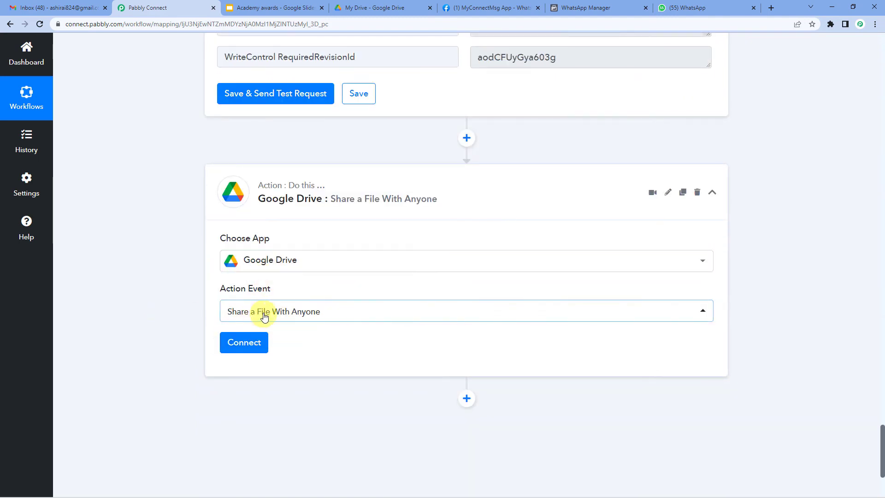
pyautogui.click(242, 346)
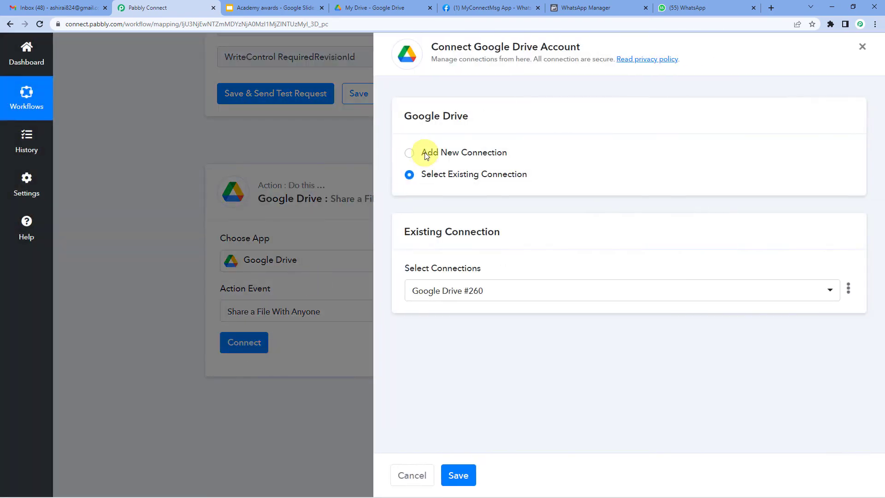
pyautogui.click(410, 155)
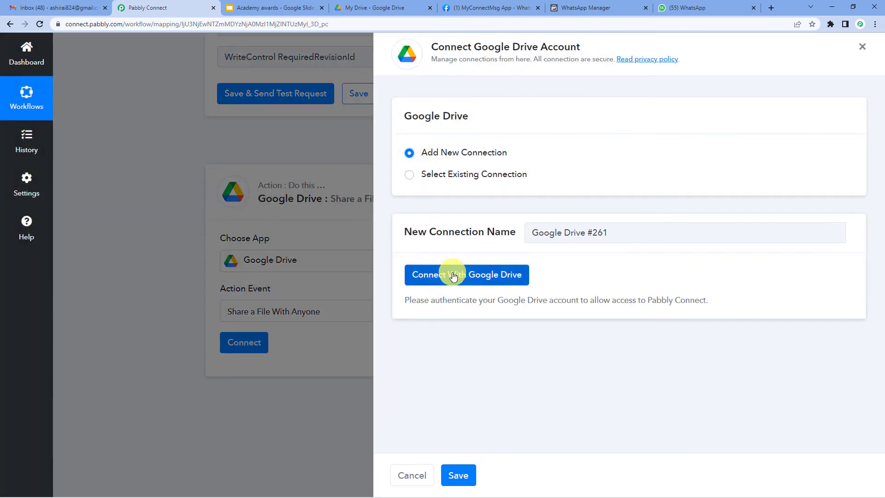
pyautogui.click(453, 276)
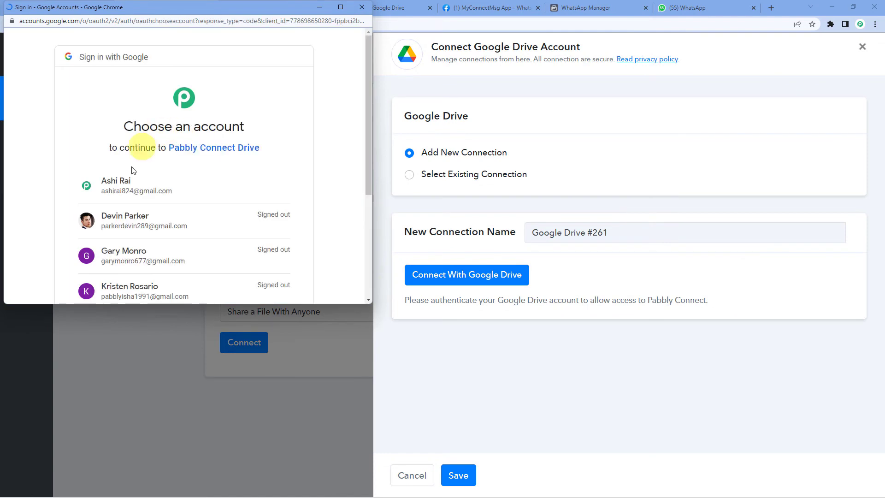
pyautogui.click(128, 190)
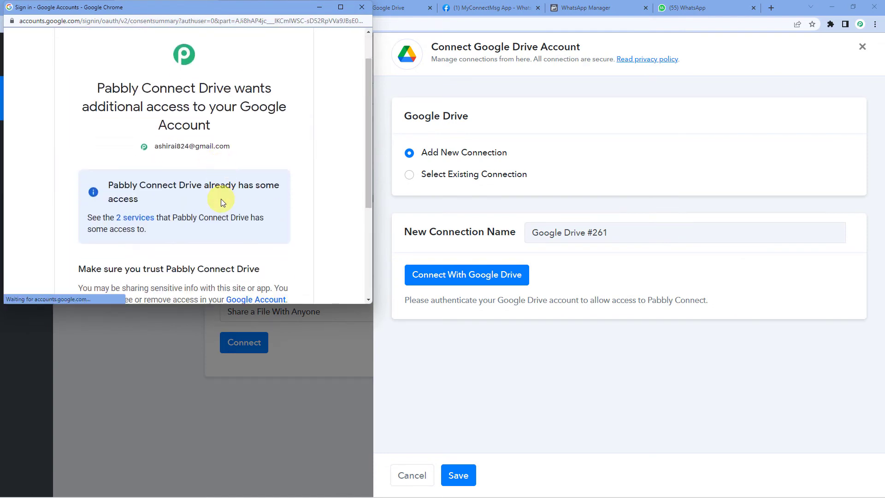
pyautogui.scroll(-3, 220, 198)
pyautogui.click(233, 220)
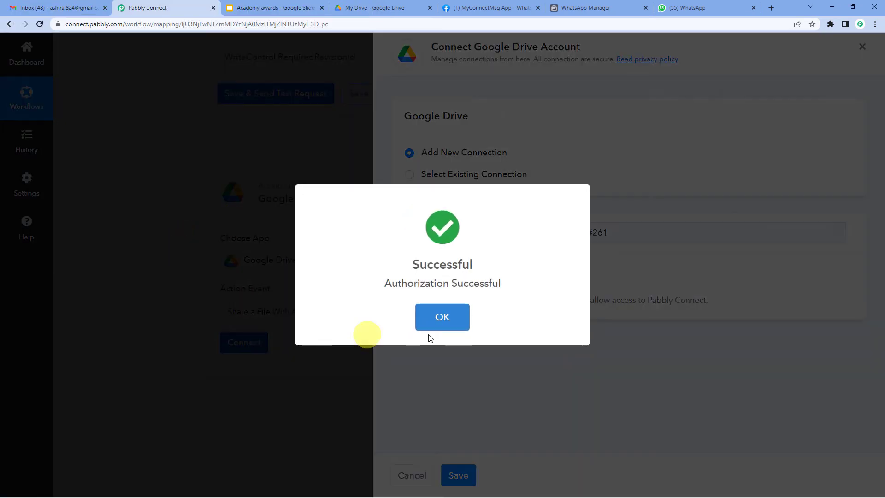
pyautogui.click(441, 316)
# Step: Switch the File ID of the Google Drive step to mapped data and clear its preset value
pyautogui.scroll(-3, 318, 318)
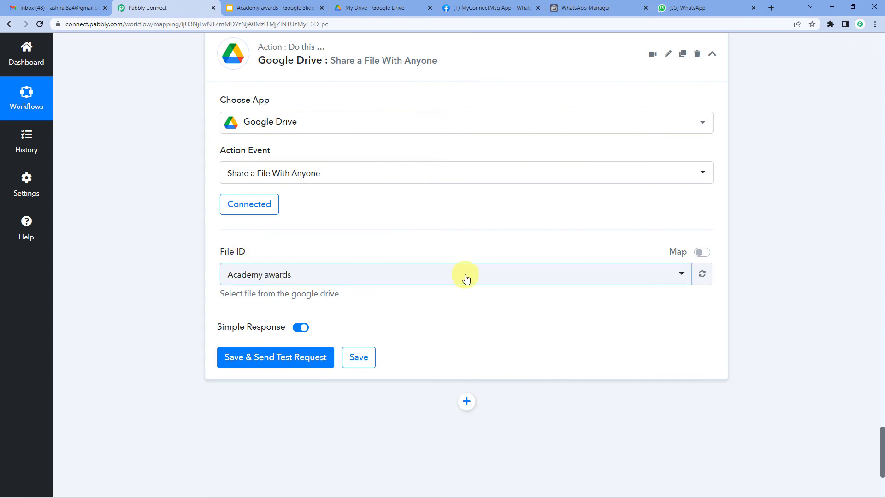
pyautogui.click(700, 254)
pyautogui.click(489, 273)
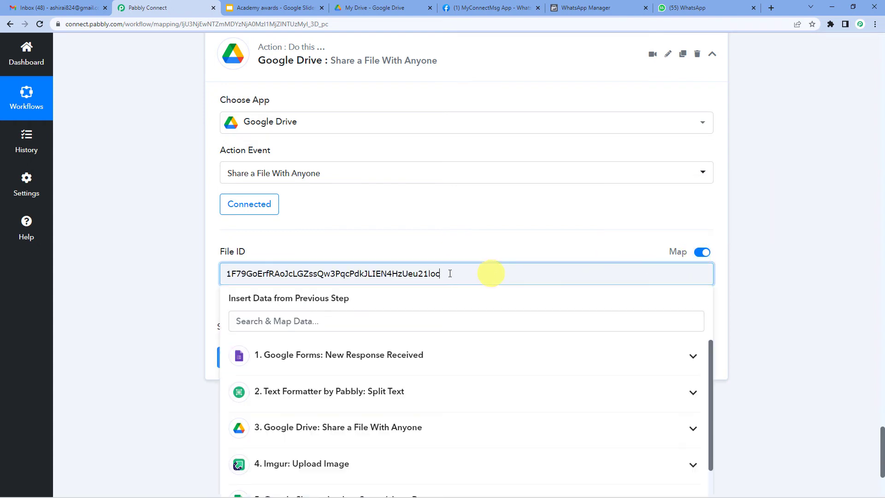
pyautogui.moveTo(449, 273); pyautogui.dragTo(168, 293)
pyautogui.press('BackSpace')
pyautogui.scroll(-4, 323, 323)
pyautogui.click(346, 248)
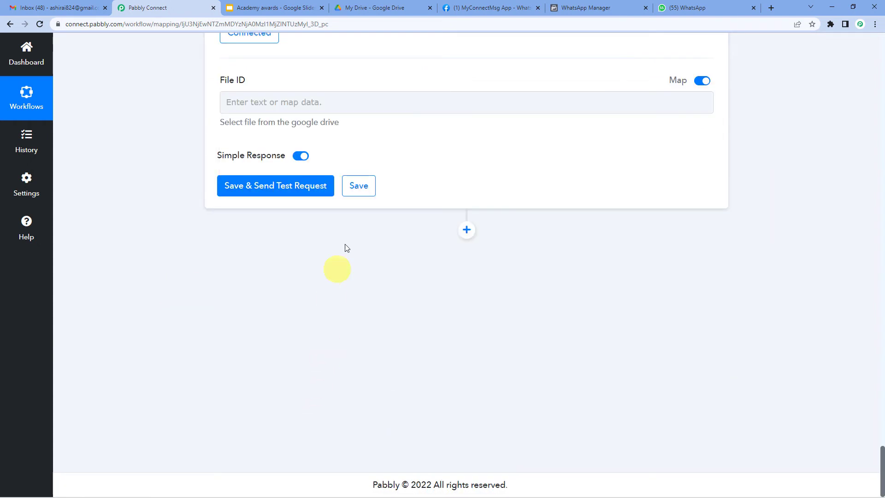
# Step: Map the File ID of the Google Drive step to the PresentationId from the Upload Image in Presentation step
pyautogui.click(409, 106)
pyautogui.click(410, 106)
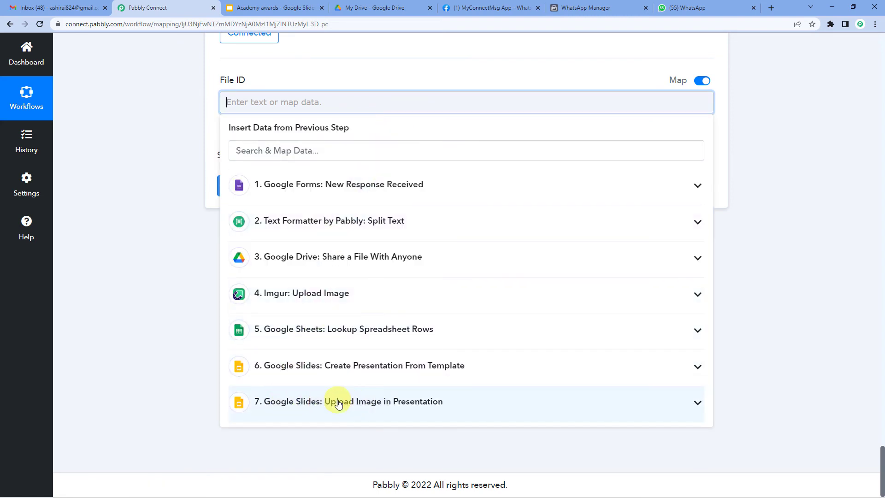
pyautogui.click(389, 409)
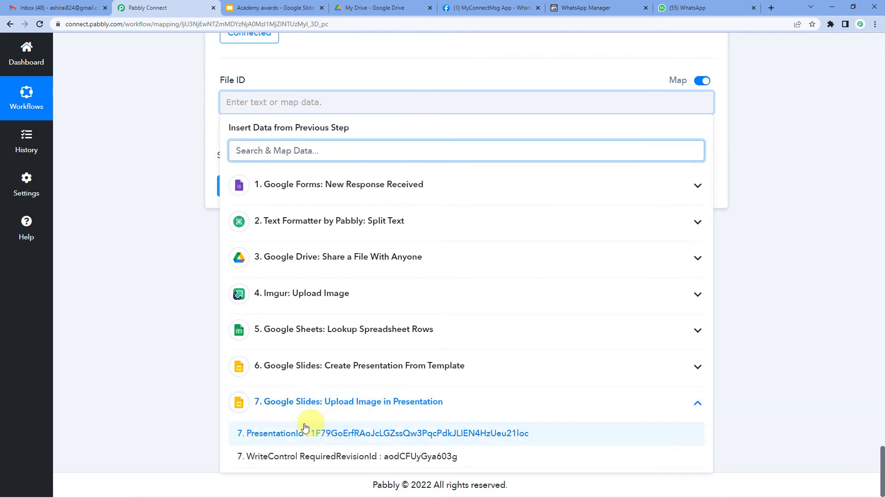
pyautogui.click(352, 442)
pyautogui.click(179, 285)
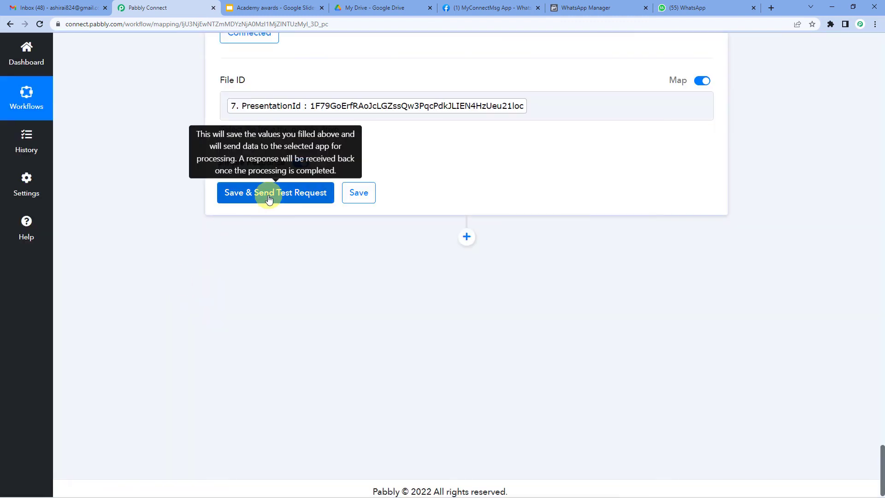
# Step: Recheck the Upload Image in Presentation step, and save and test the Share a File With Anyone step
pyautogui.scroll(10, 182, 247)
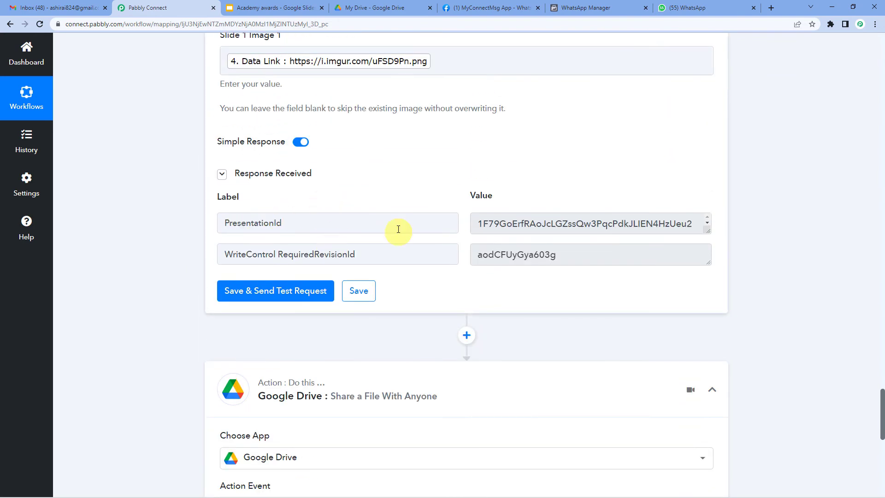
pyautogui.scroll(2, 398, 229)
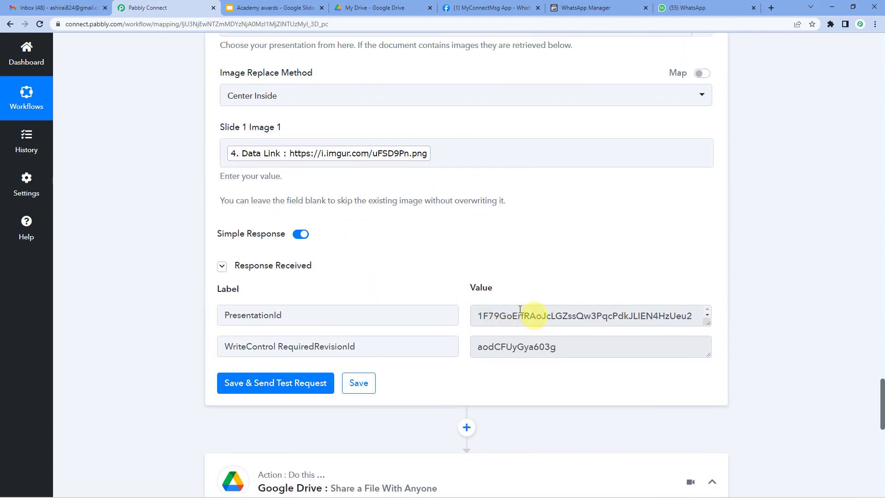
pyautogui.scroll(4, 512, 311)
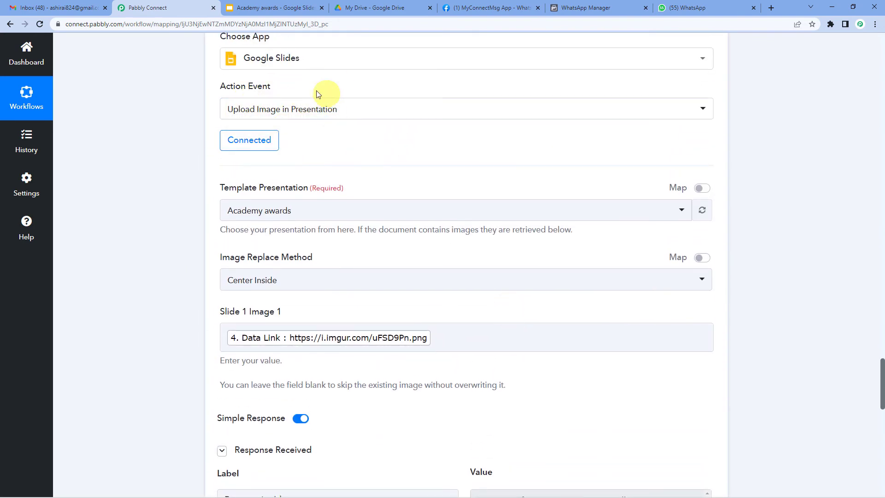
pyautogui.scroll(-9, 346, 187)
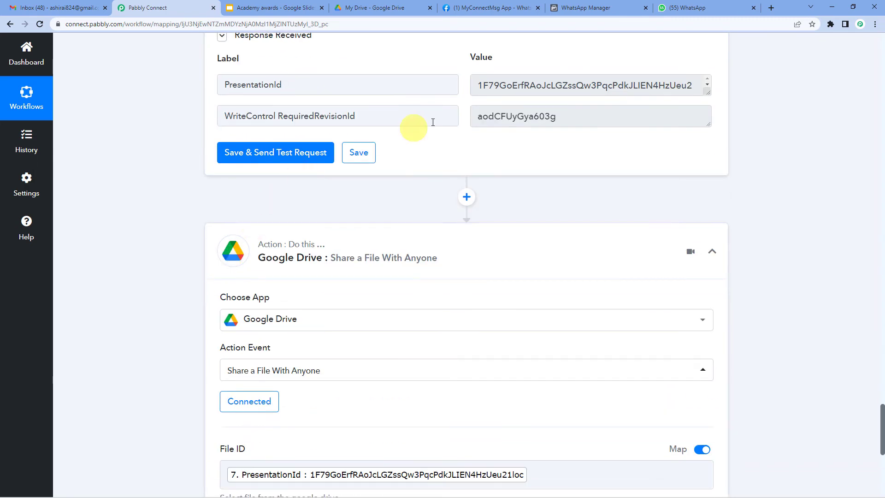
pyautogui.scroll(-1, 446, 142)
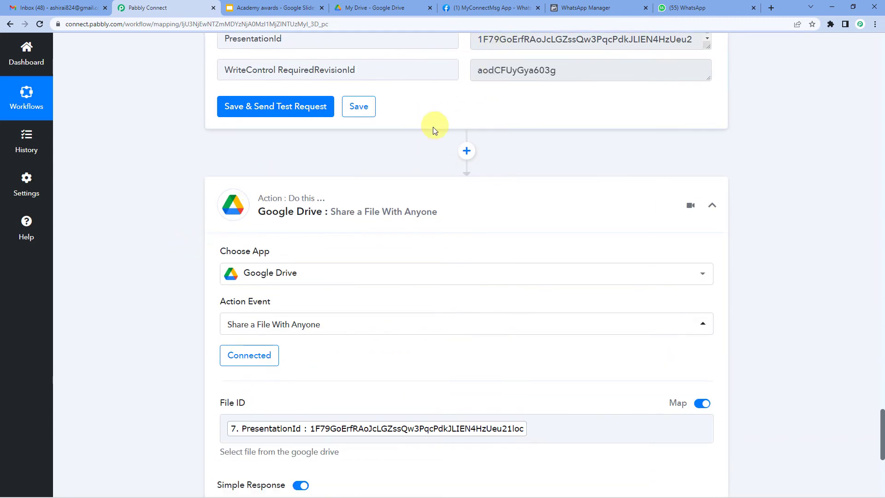
pyautogui.scroll(2, 433, 130)
pyautogui.scroll(-8, 140, 233)
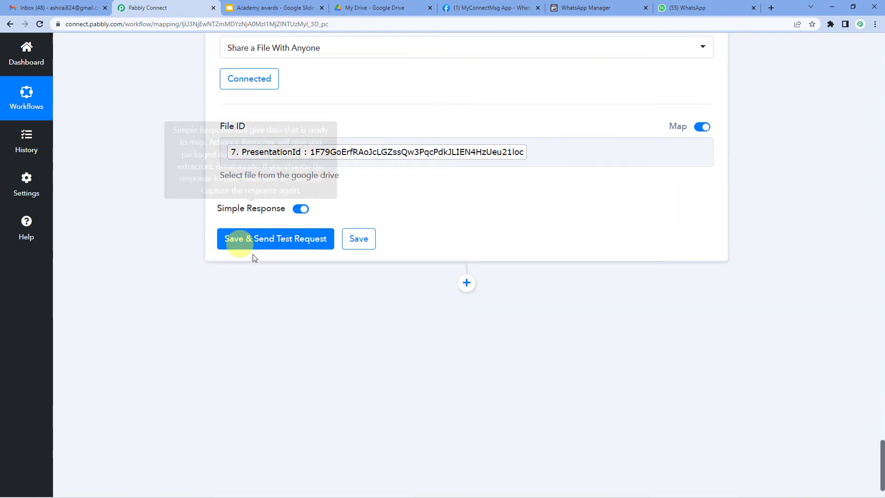
pyautogui.click(264, 246)
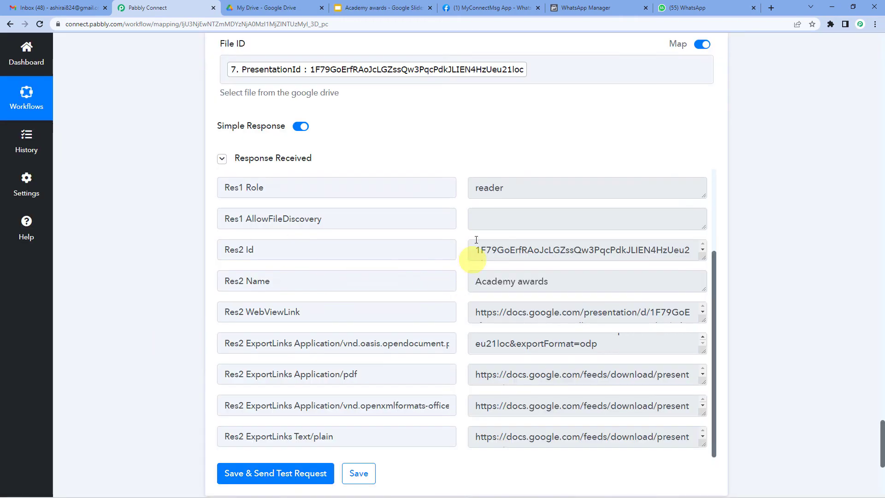
# Step: Examine the PDF export link in the Google Drive response and check the filled certificate in Google Slides
pyautogui.scroll(-1, 495, 247)
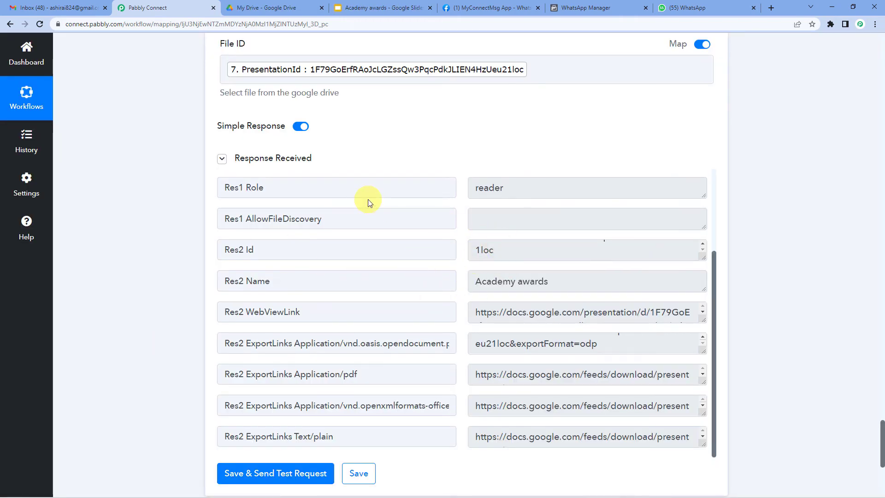
pyautogui.scroll(-3, 369, 202)
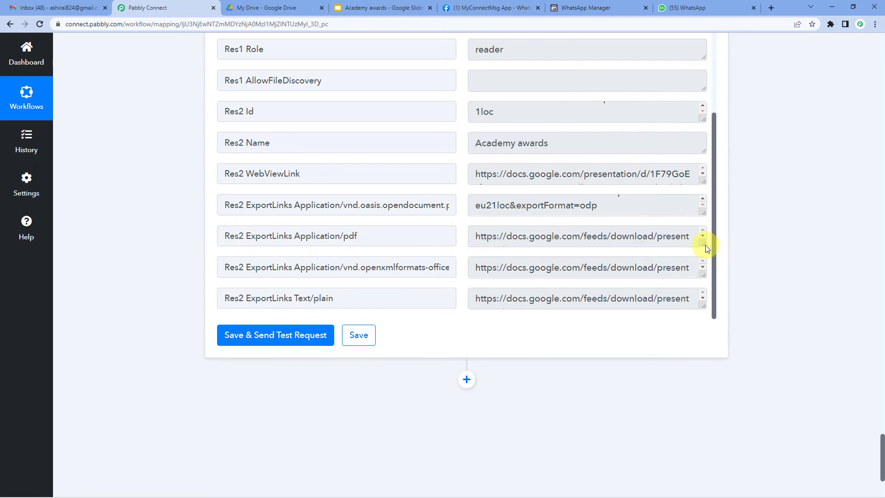
pyautogui.moveTo(704, 244); pyautogui.dragTo(704, 275)
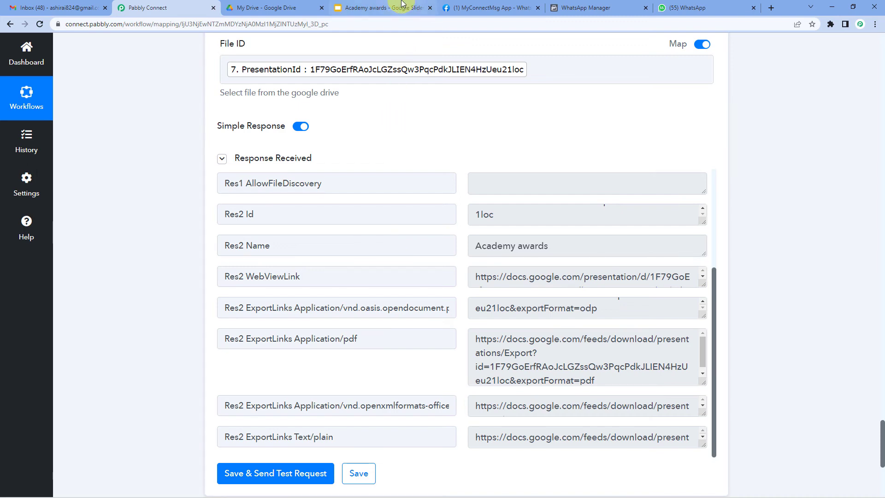
pyautogui.click(388, 8)
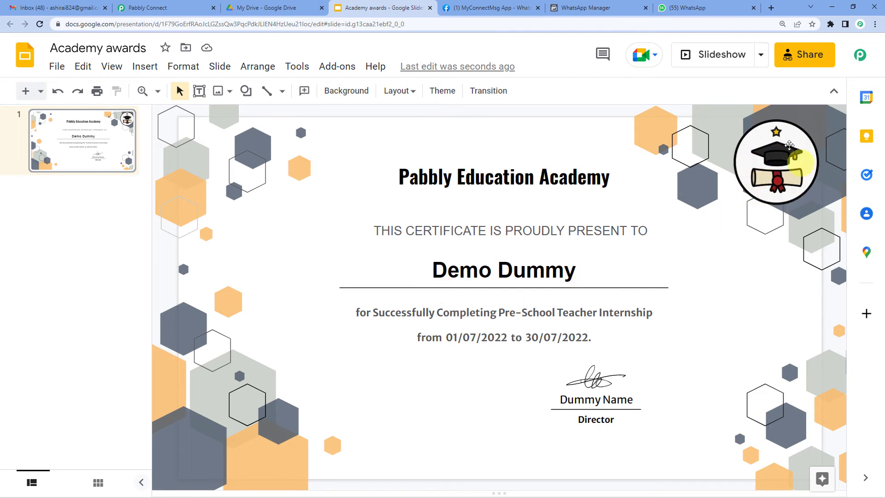
pyautogui.click(147, 7)
# Step: Back in Pabbly Connect, add an action step with WhatsApp Cloud API as its application and Send Template Message as its action event
pyautogui.scroll(-3, 198, 212)
pyautogui.scroll(-1, 195, 219)
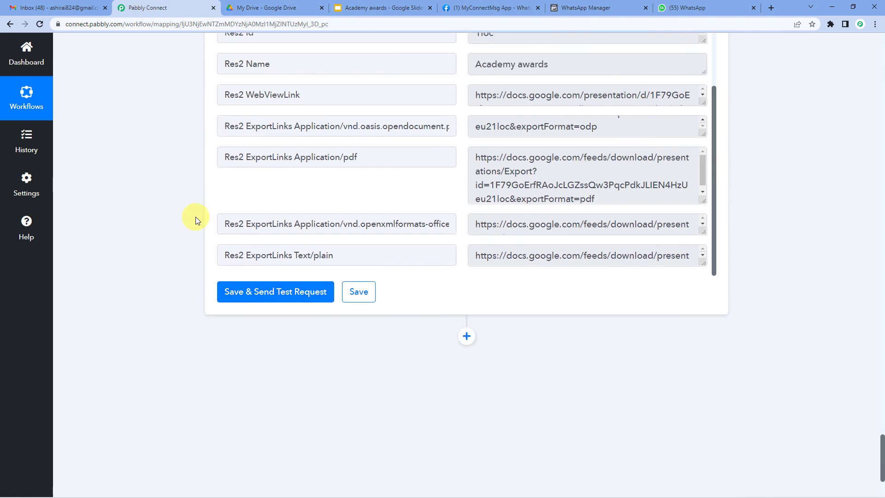
pyautogui.click(468, 335)
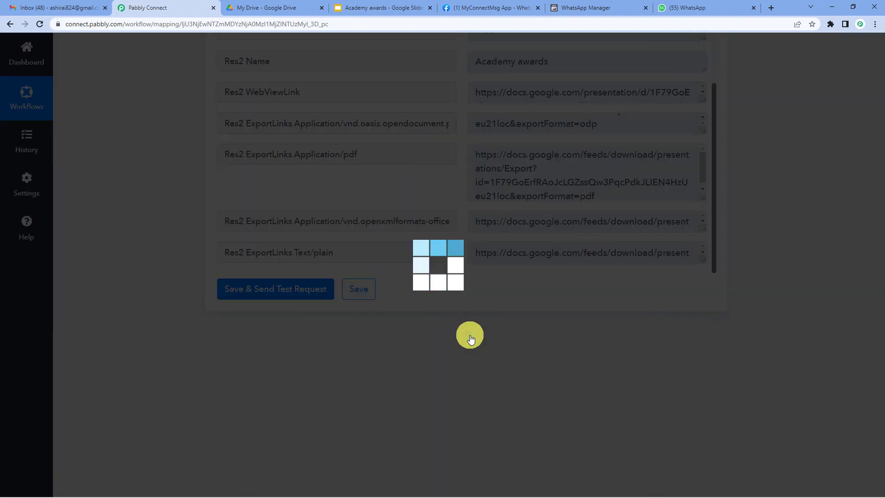
pyautogui.scroll(-5, 456, 339)
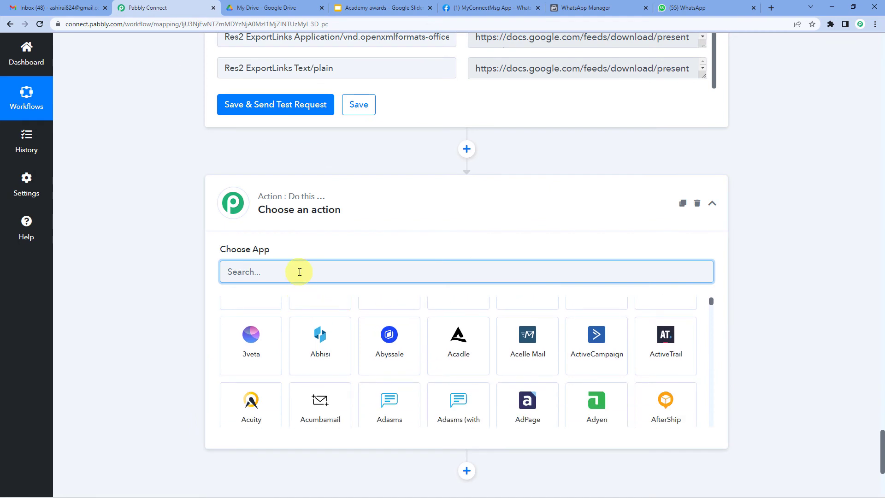
pyautogui.write('w')
pyautogui.scroll(-1, 300, 272)
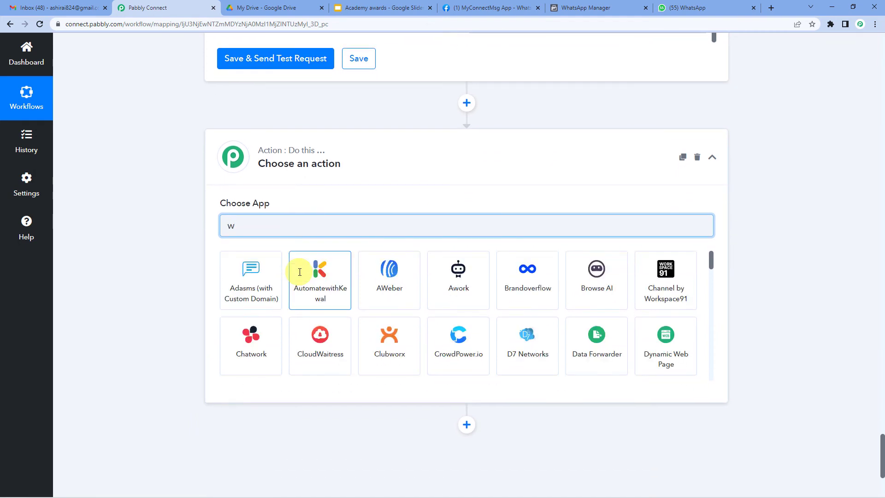
pyautogui.write('hats')
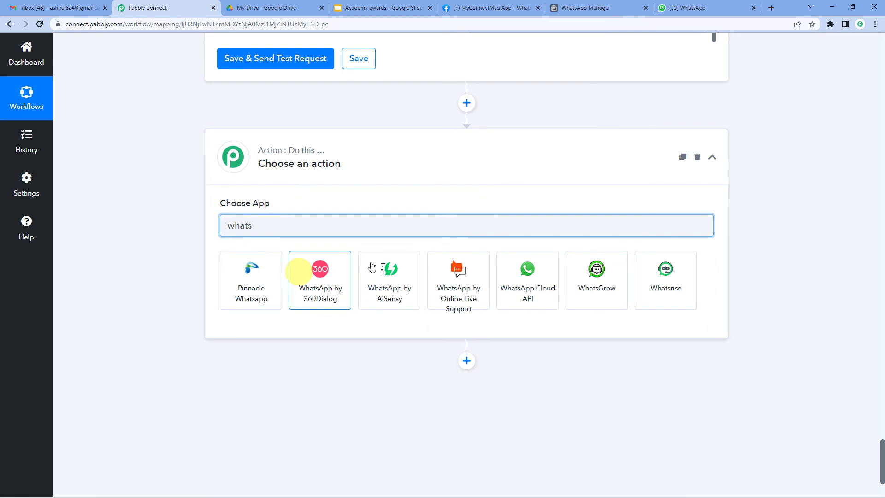
pyautogui.click(521, 273)
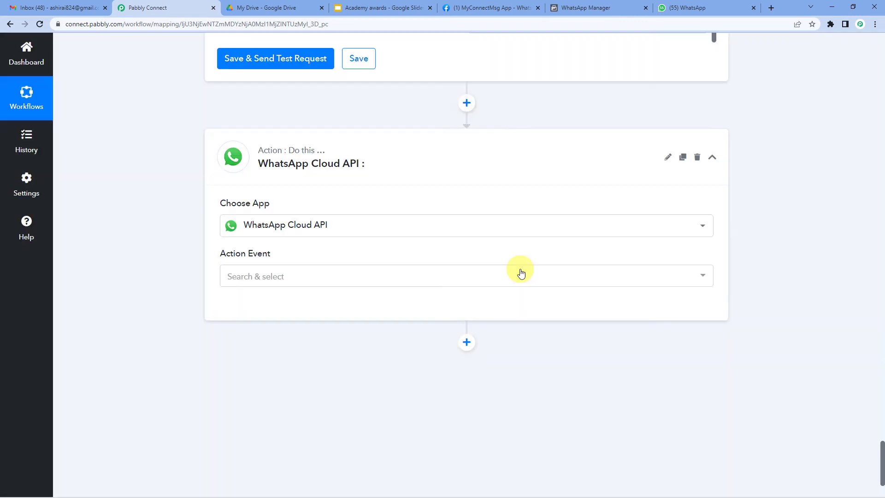
pyautogui.click(297, 276)
pyautogui.click(285, 328)
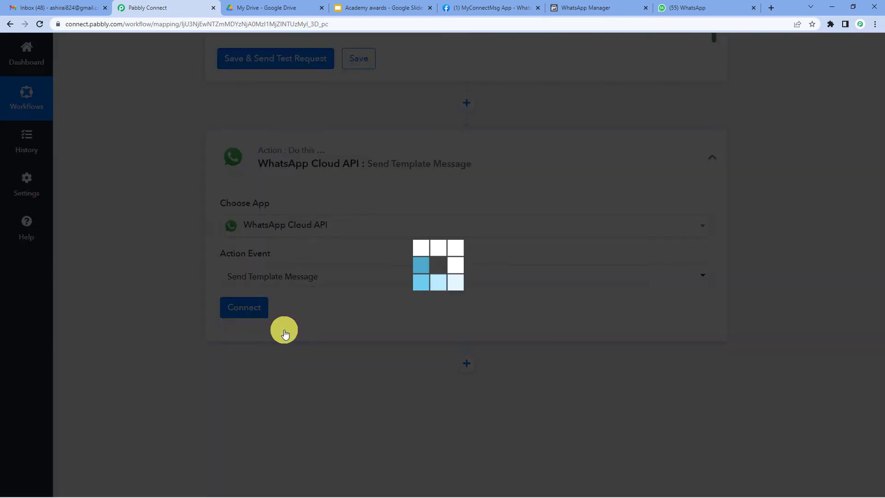
# Step: Start a new WhatsApp Cloud API connection for the Send Template Message step and review its required fields
pyautogui.click(253, 315)
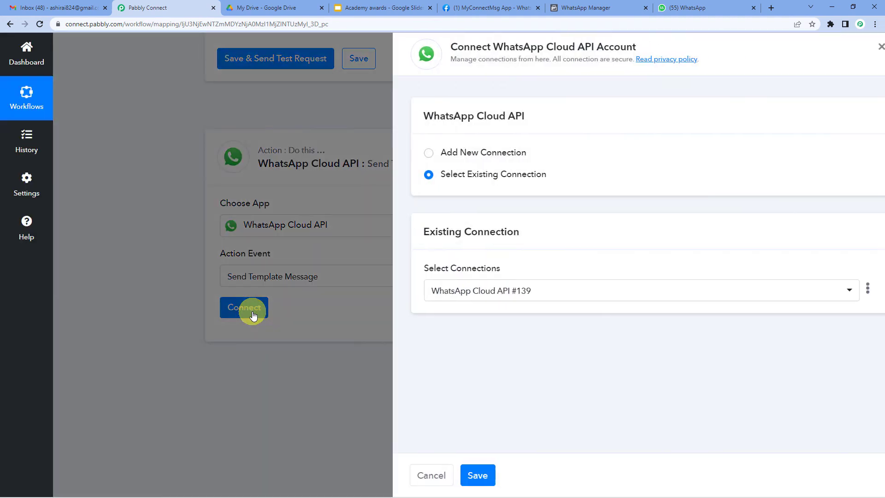
pyautogui.click(409, 153)
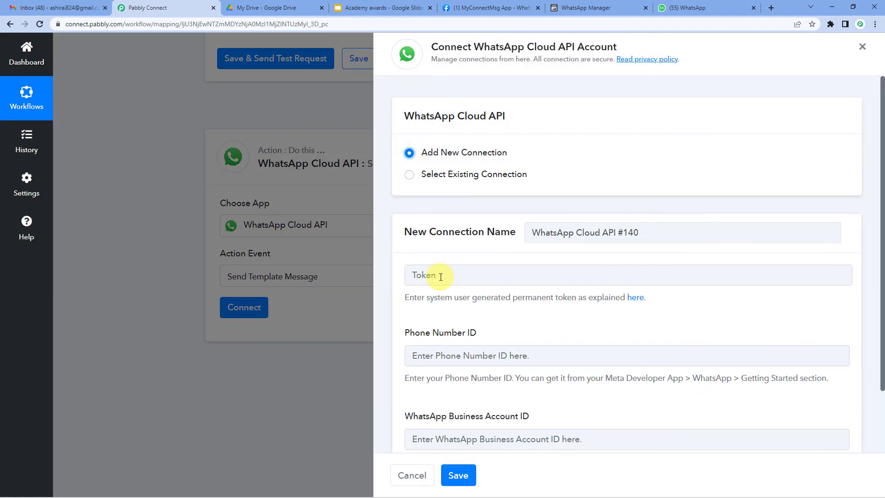
pyautogui.scroll(-2, 443, 326)
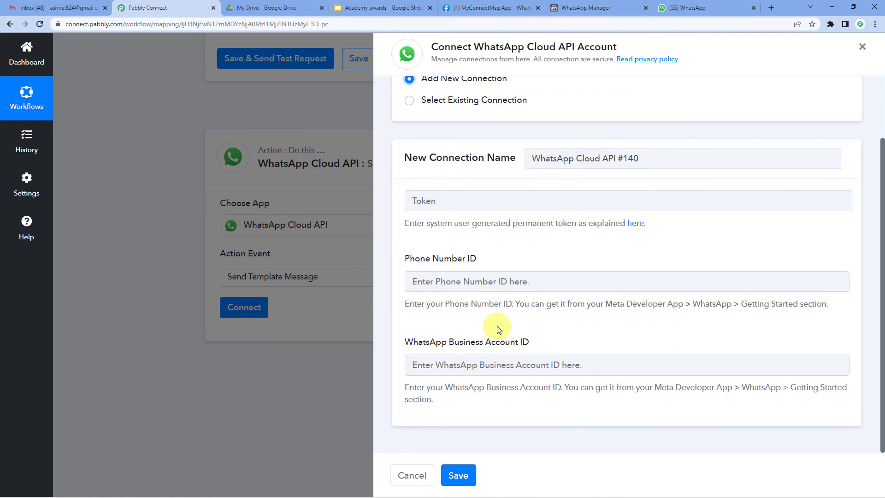
# Step: Copy the temporary access token from the WhatsApp Getting Started page in Meta for Developers into the new connection's Token field
pyautogui.click(488, 7)
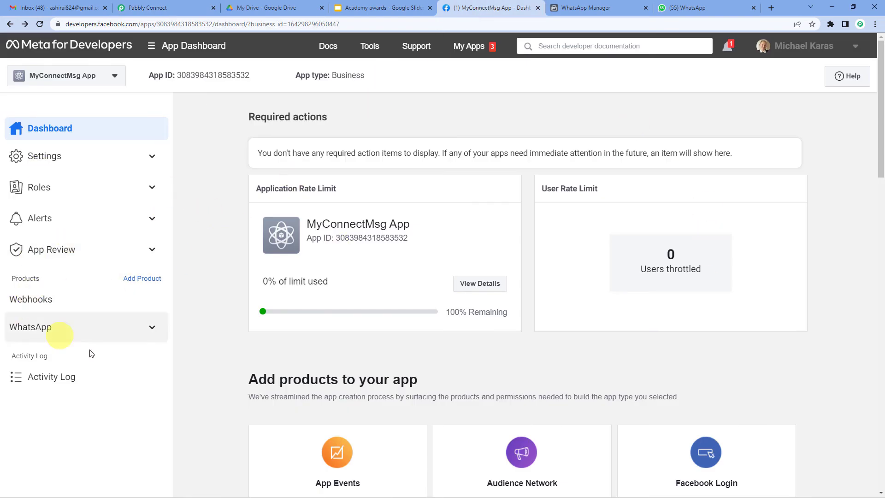
pyautogui.click(152, 329)
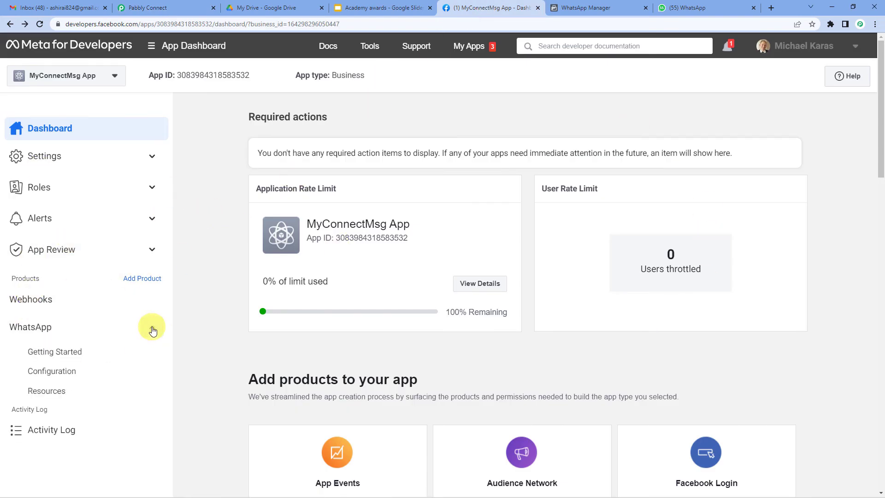
pyautogui.click(69, 353)
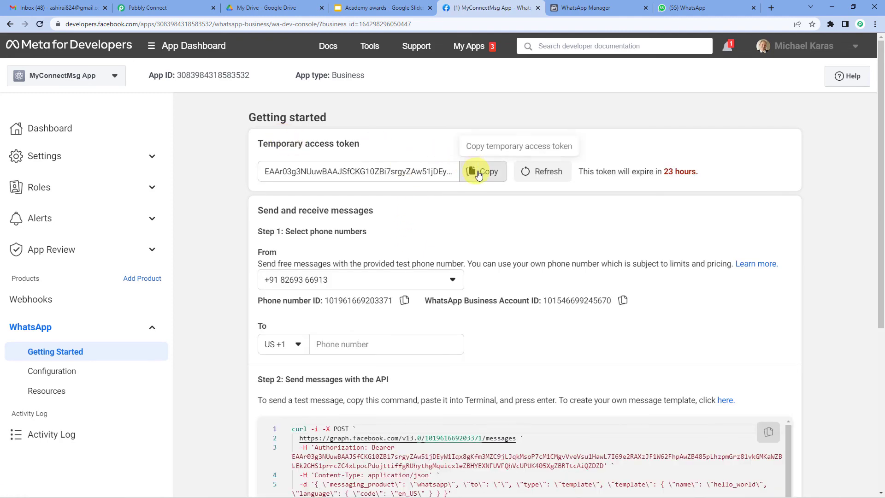
pyautogui.click(482, 176)
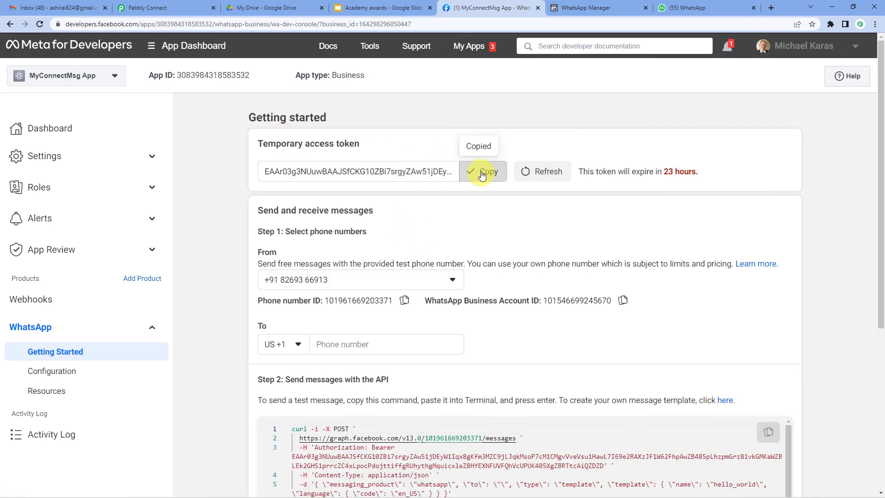
pyautogui.click(202, 8)
pyautogui.hotkey('ctrl', 'v')
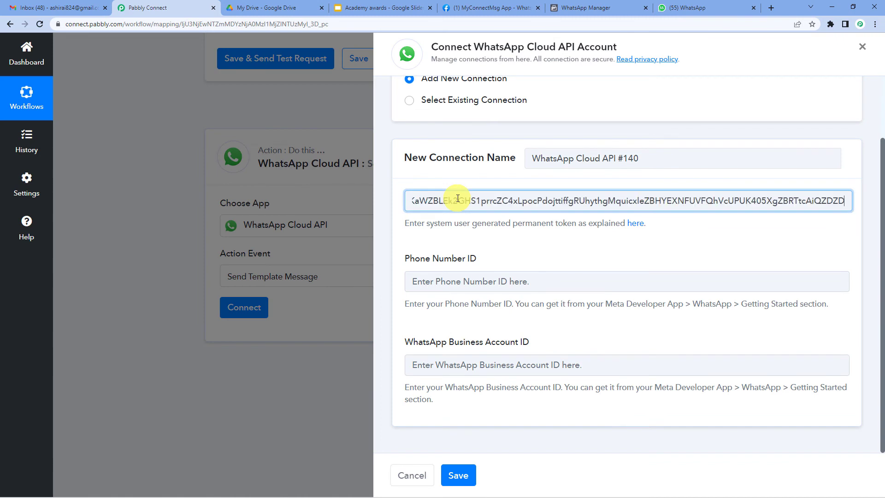
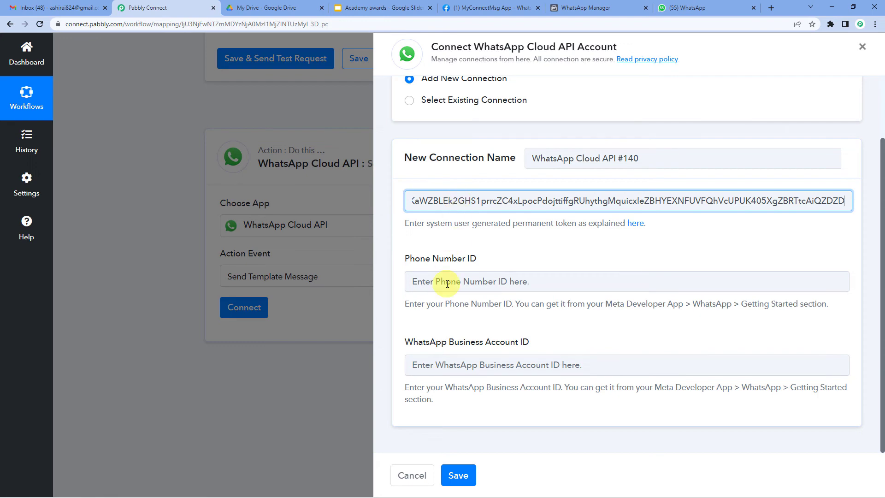
# Step: Copy the Phone number ID from the Meta for Developers page into the connection's Phone Number ID field
pyautogui.click(461, 8)
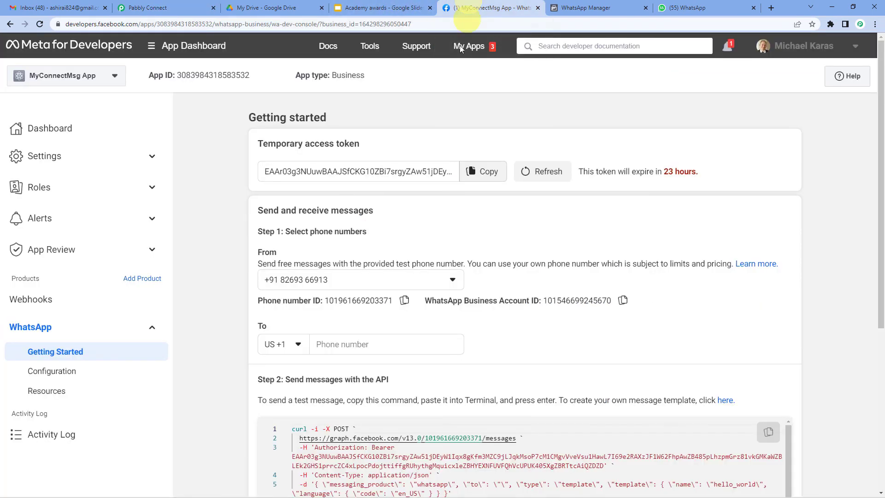
pyautogui.scroll(-1, 327, 187)
pyautogui.scroll(-1, 327, 187)
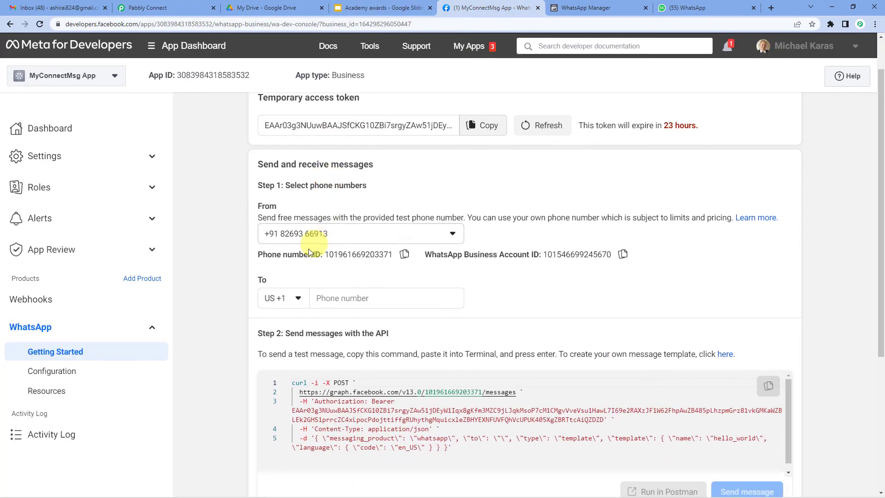
pyautogui.click(405, 254)
pyautogui.click(180, 4)
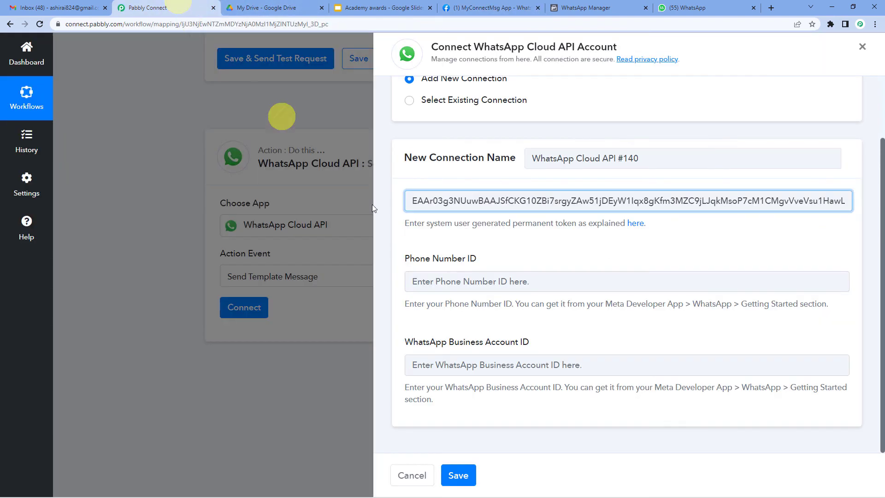
pyautogui.click(426, 282)
pyautogui.hotkey('ctrl', 'v')
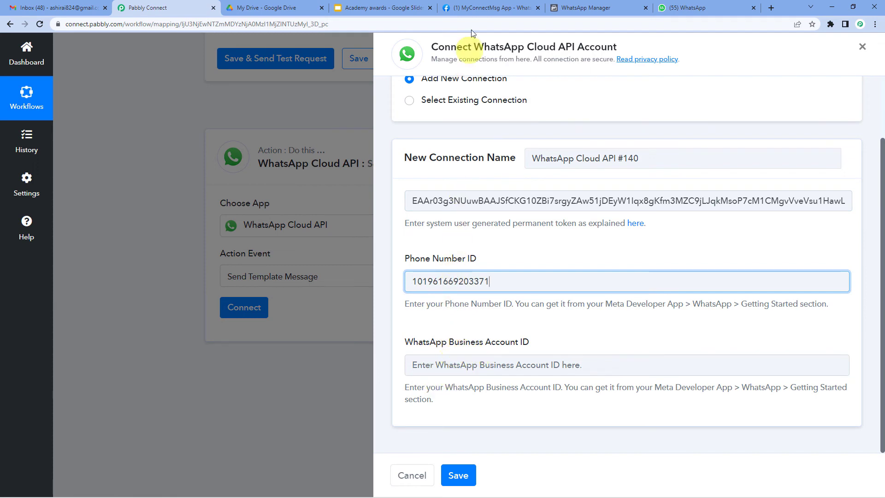
# Step: Copy the WhatsApp Business Account ID from the Meta for Developers page into the new connection's matching field in Pabbly Connect and save the connection
pyautogui.click(481, 7)
pyautogui.scroll(-1, 405, 230)
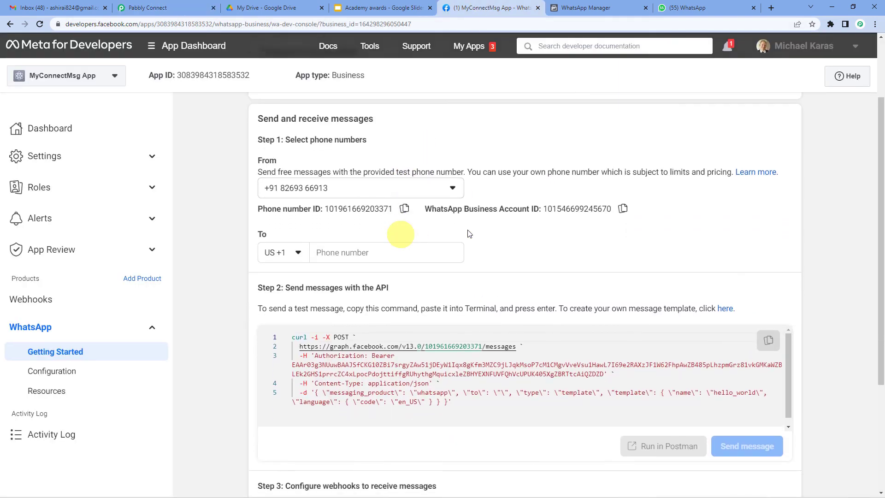
pyautogui.click(622, 210)
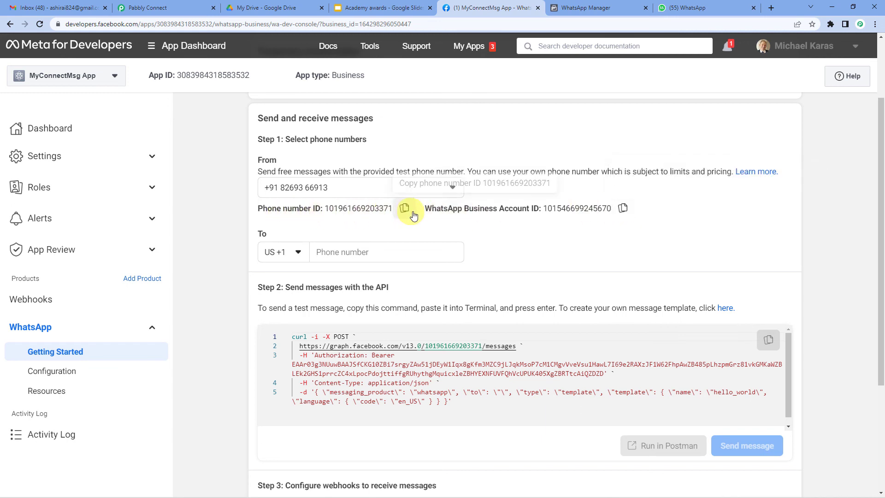
pyautogui.click(623, 208)
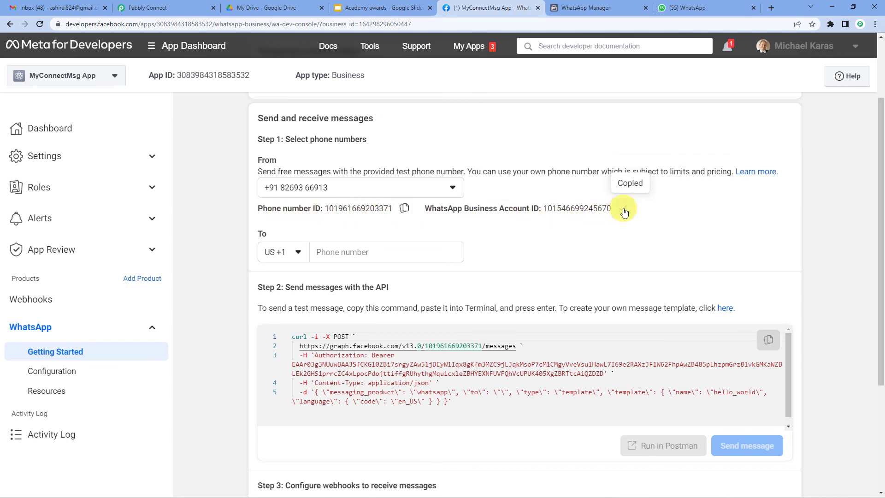
pyautogui.click(157, 8)
pyautogui.click(467, 367)
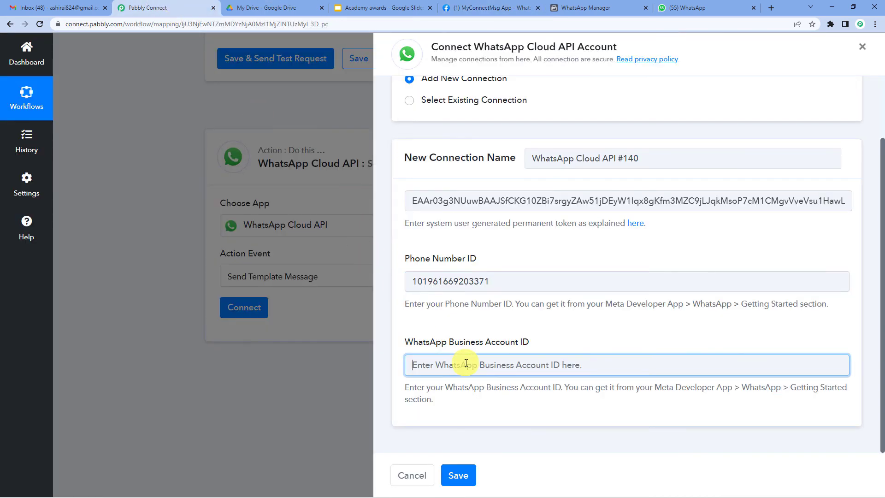
pyautogui.hotkey('ctrl', 'v')
pyautogui.click(455, 475)
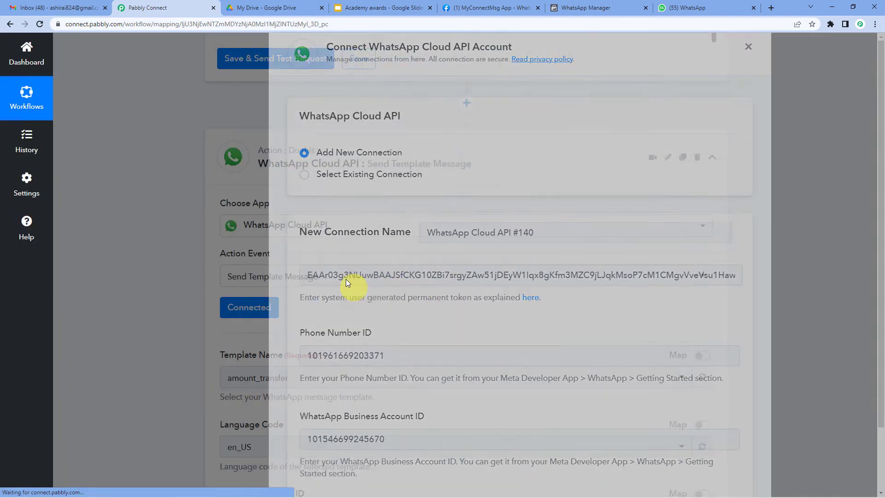
# Step: Select appreciation_certificate as the message template for the Send Template Message step
pyautogui.scroll(-3, 253, 220)
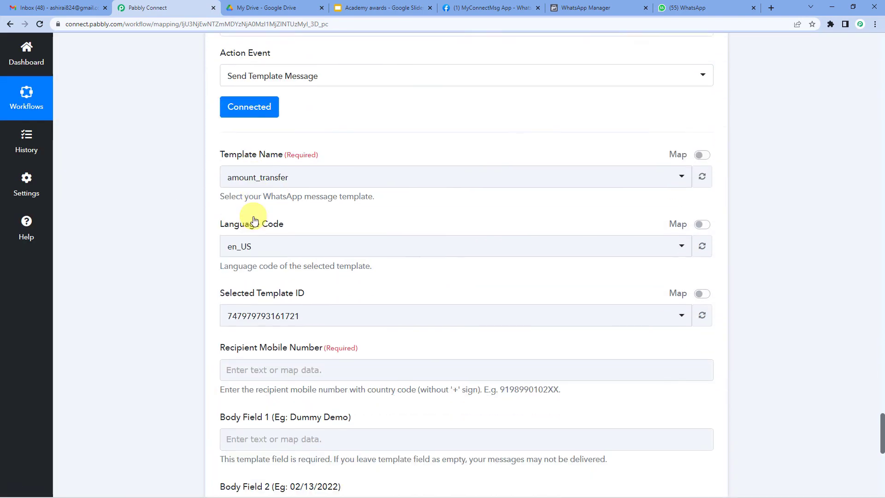
pyautogui.click(258, 149)
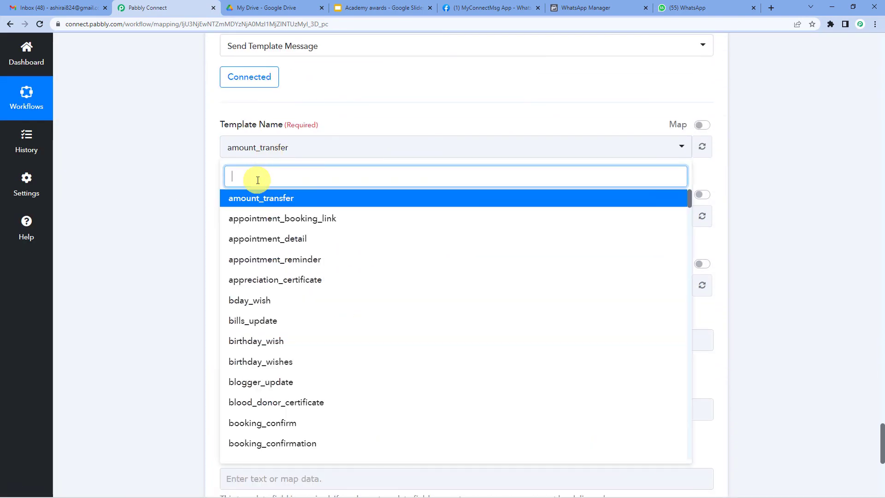
pyautogui.write('a')
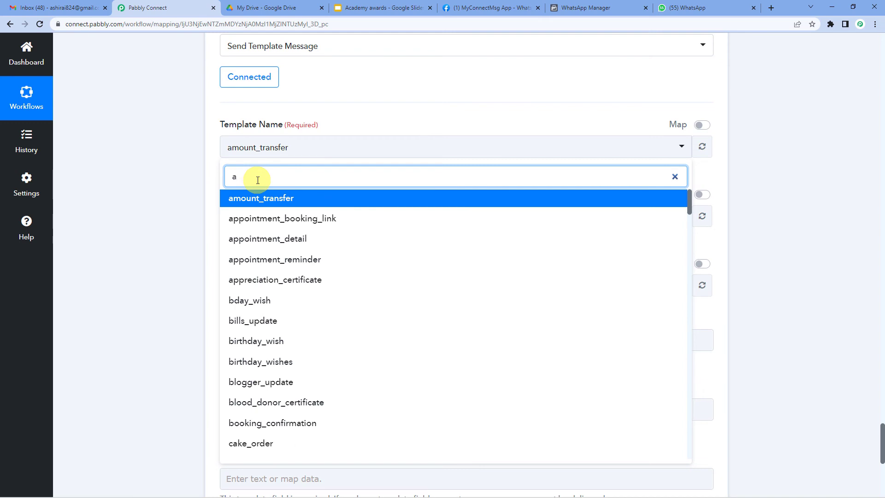
pyautogui.press('BackSpace')
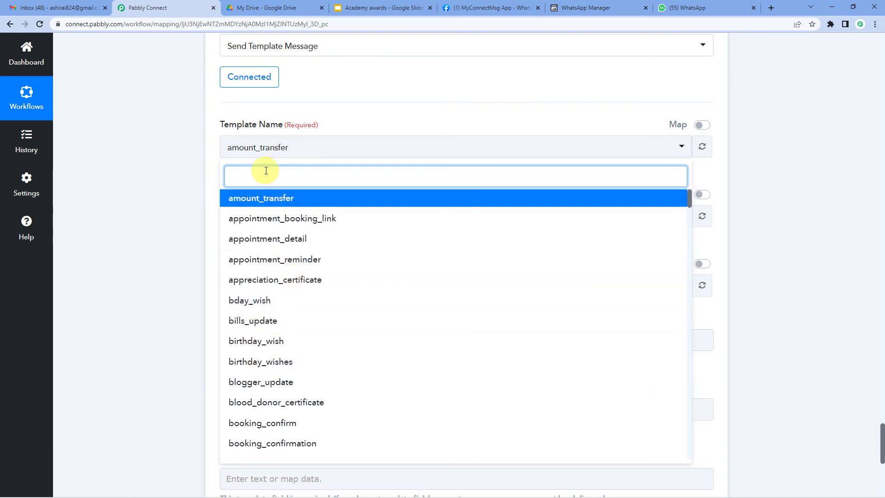
pyautogui.write('appre')
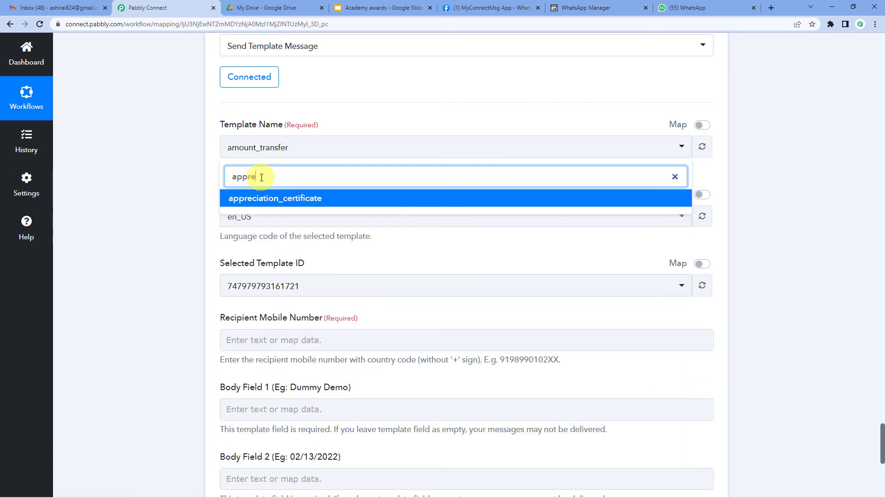
pyautogui.click(275, 197)
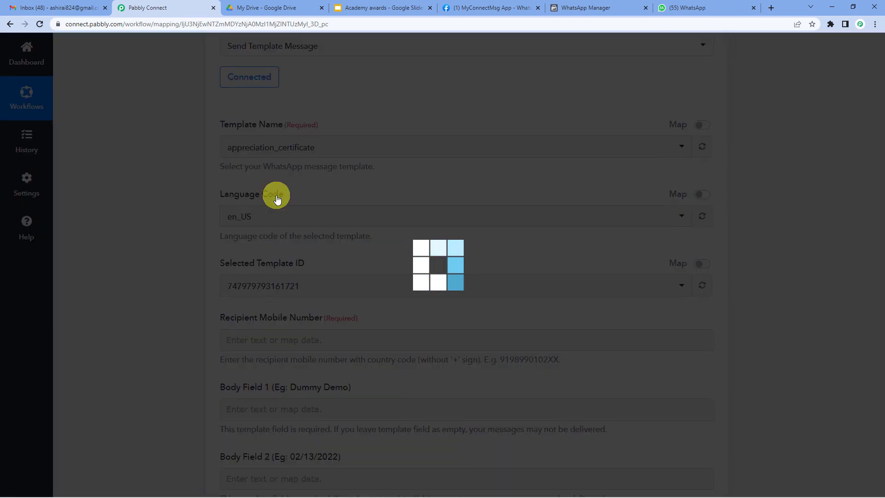
# Step: In WhatsApp Manager, examine the appreciation_certificate template's document header, body variables and message preview
pyautogui.click(579, 4)
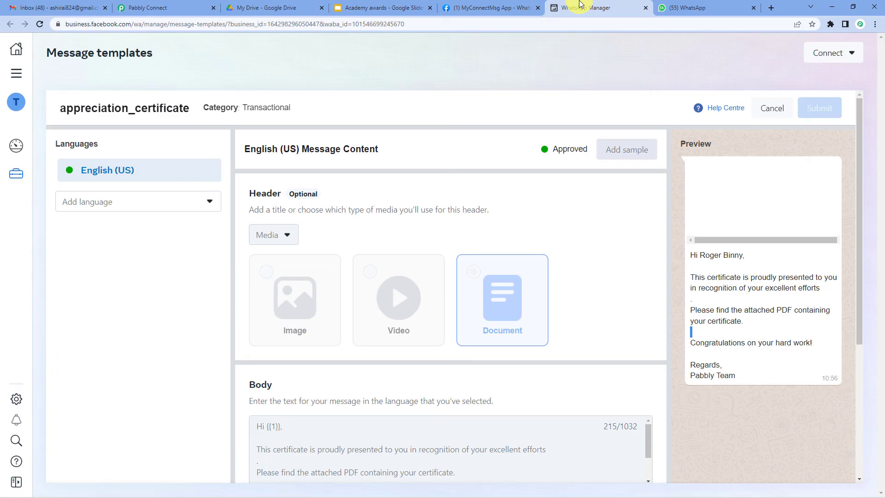
pyautogui.scroll(-2, 369, 267)
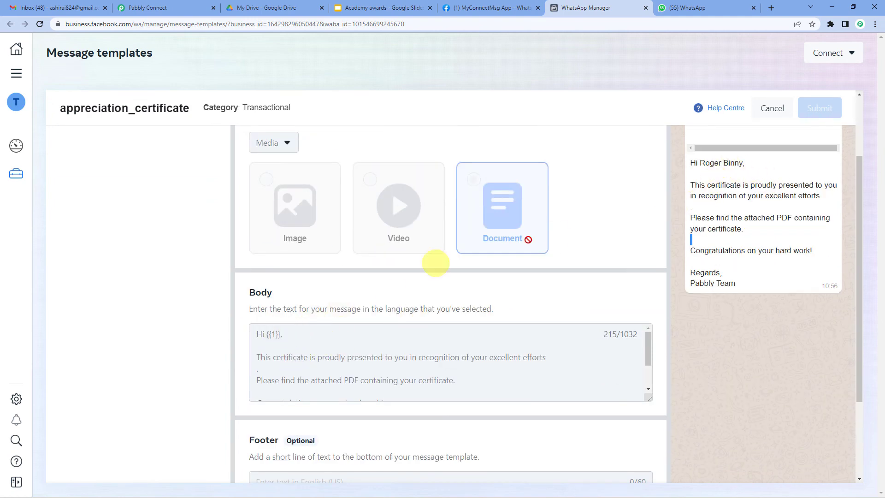
pyautogui.moveTo(700, 163); pyautogui.dragTo(761, 165)
pyautogui.click(716, 170)
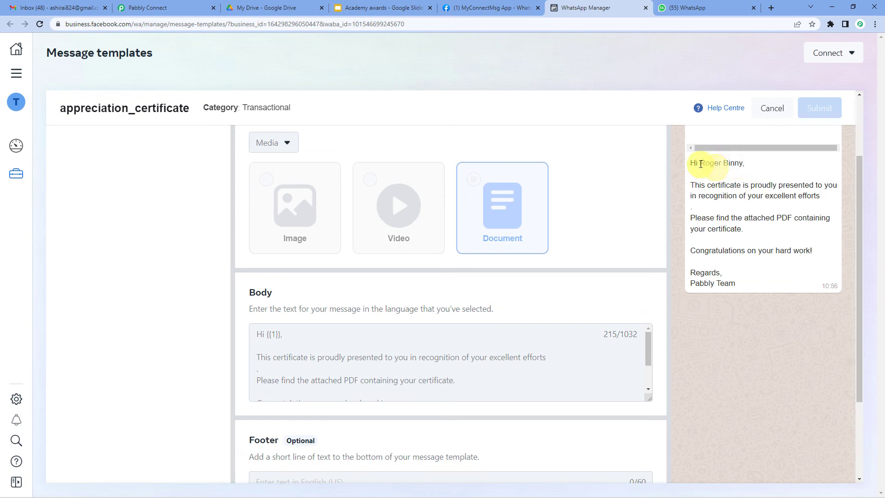
pyautogui.moveTo(700, 163); pyautogui.dragTo(755, 165)
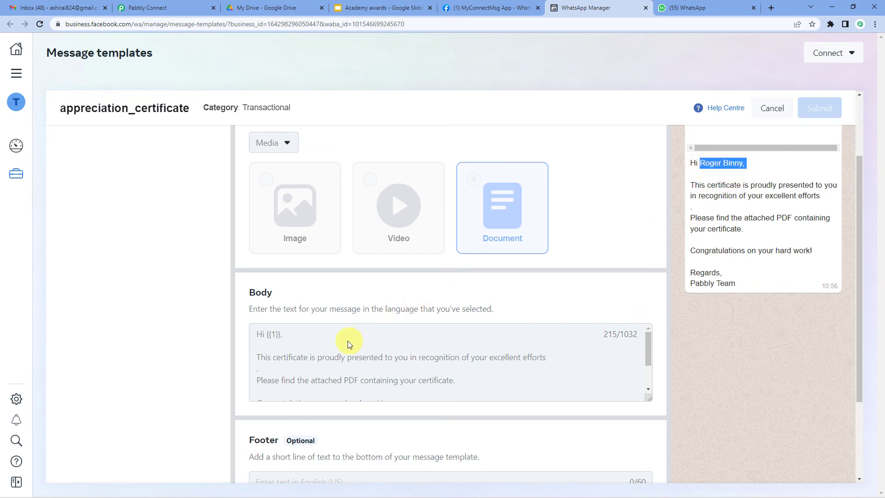
pyautogui.scroll(-2, 342, 343)
pyautogui.scroll(2, 304, 355)
pyautogui.scroll(-2, 461, 362)
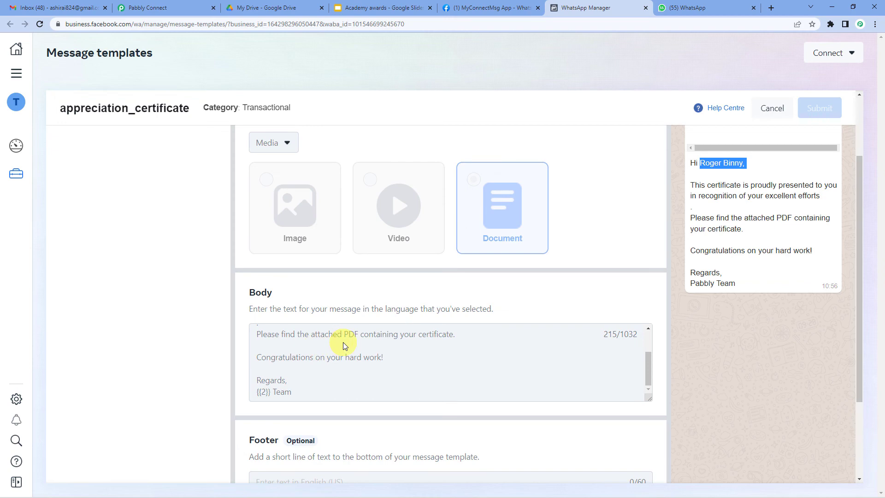
pyautogui.scroll(2, 346, 345)
pyautogui.scroll(-2, 428, 373)
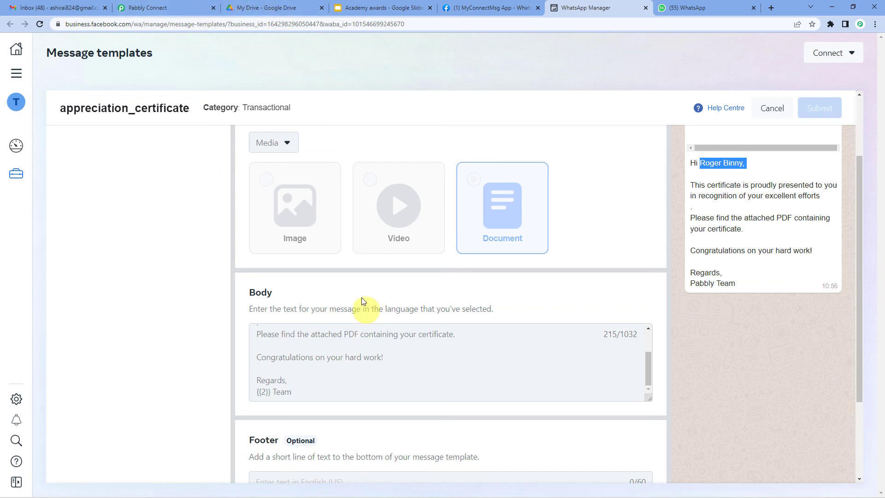
pyautogui.scroll(2, 362, 351)
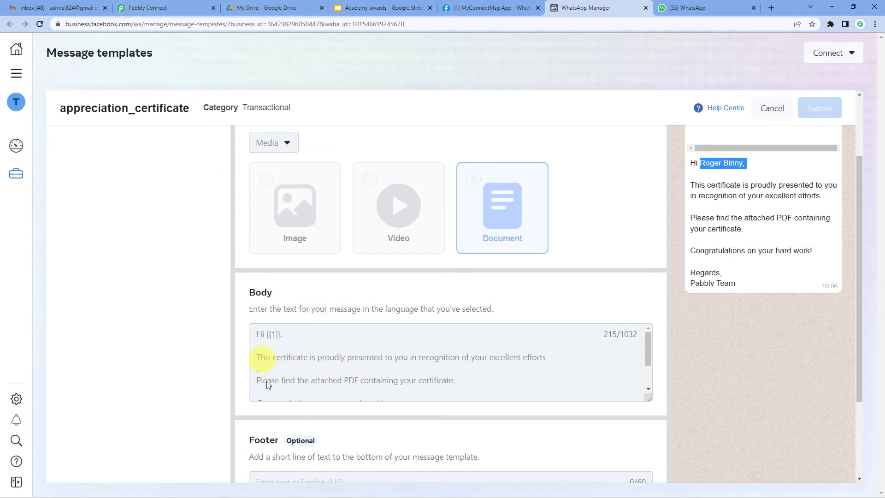
# Step: Back in Pabbly Connect, enter the recipient's phone number with country code in the Recipient Mobile Number field
pyautogui.click(164, 6)
pyautogui.scroll(-3, 146, 261)
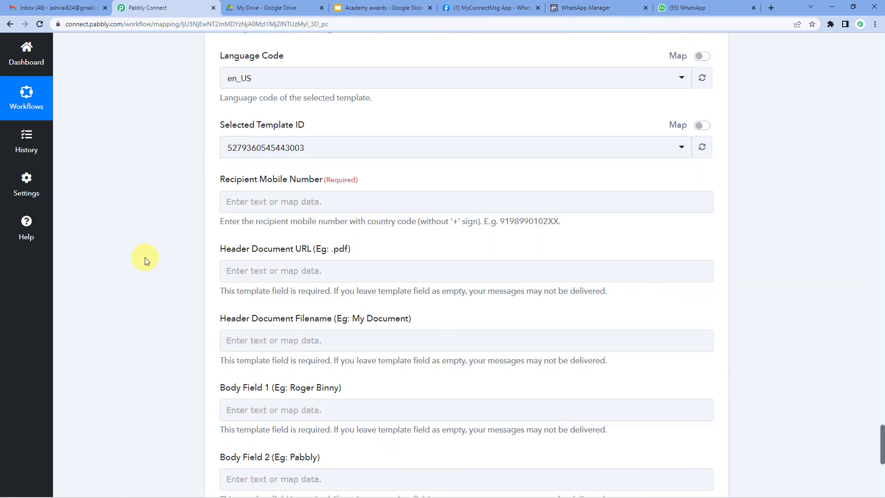
pyautogui.click(298, 203)
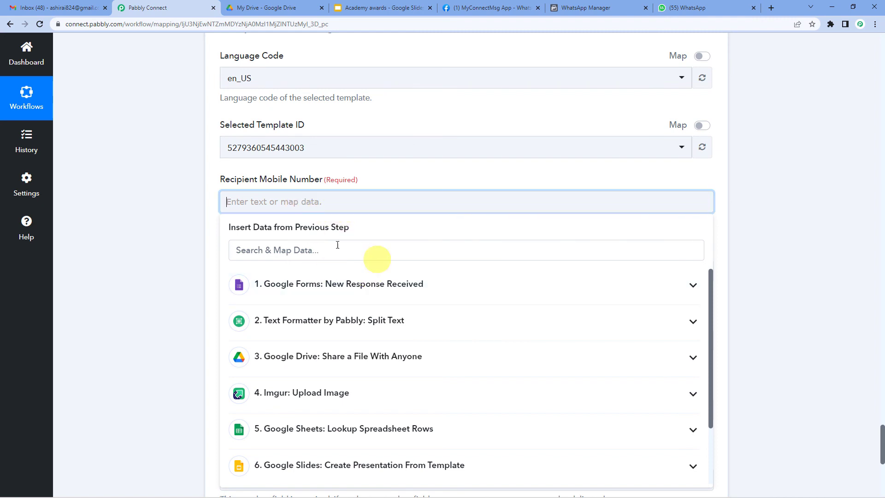
pyautogui.click(344, 285)
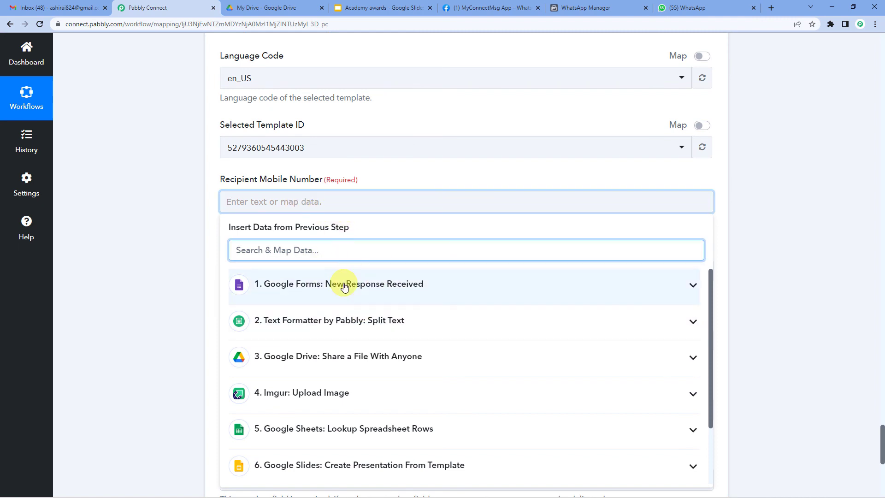
pyautogui.click(344, 285)
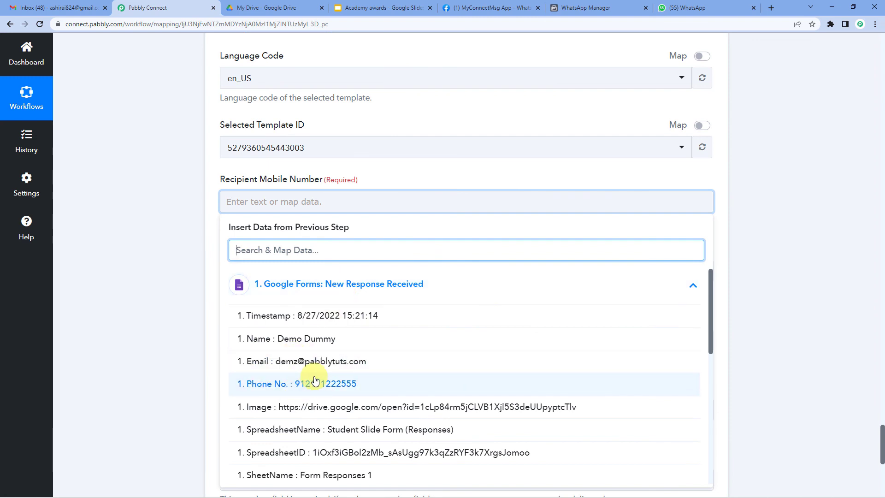
pyautogui.hotkey('ctrl', 'v')
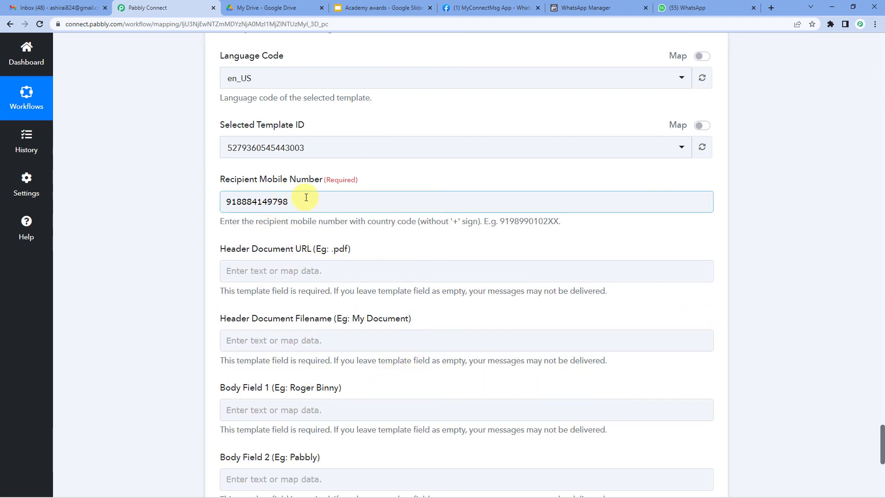
# Step: Map the Header Document URL to the Res2 ExportLinks Application/pdf value from step 8, Google Drive: Share a File With Anyone
pyautogui.click(280, 270)
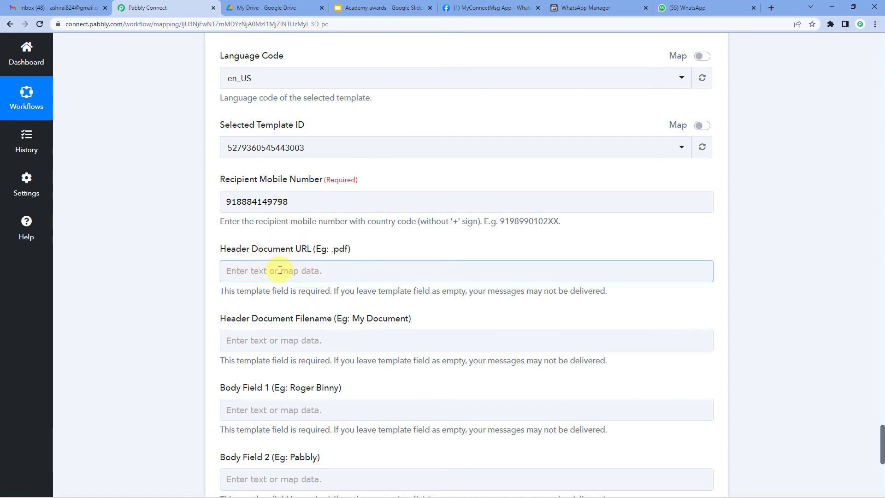
pyautogui.click(280, 270)
pyautogui.scroll(-3, 280, 271)
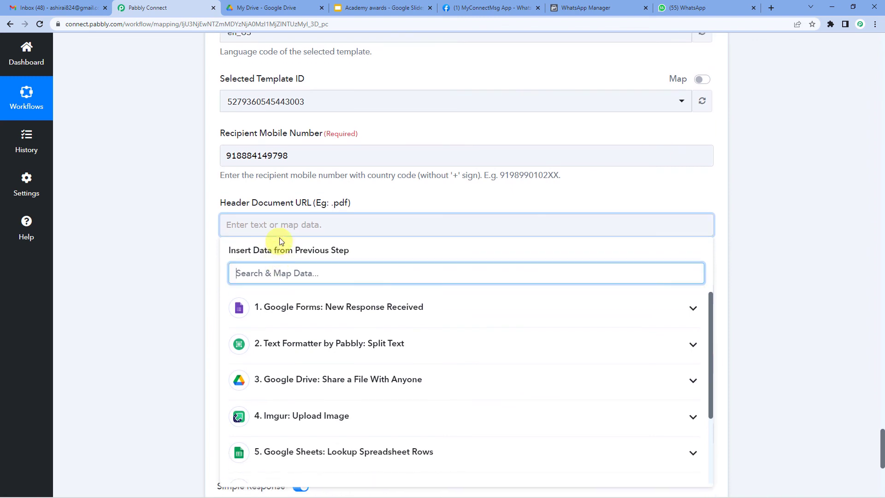
pyautogui.scroll(-1, 287, 314)
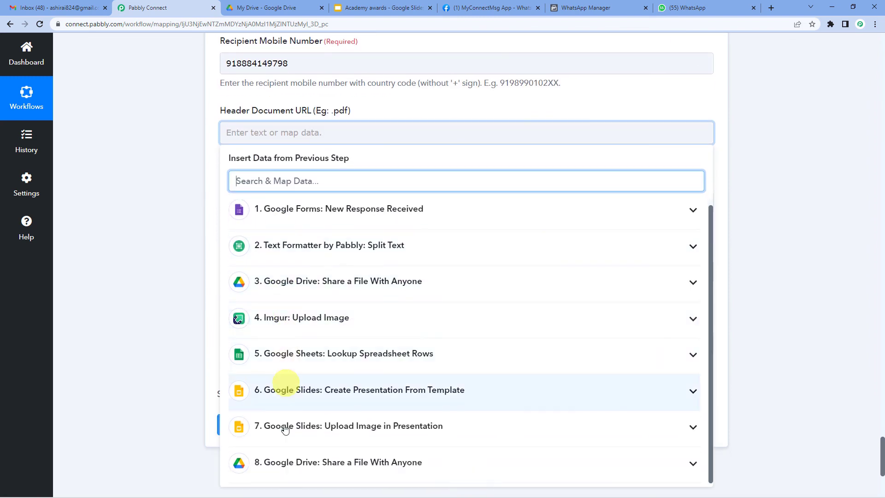
pyautogui.click(321, 462)
pyautogui.scroll(-3, 313, 364)
pyautogui.scroll(-3, 318, 361)
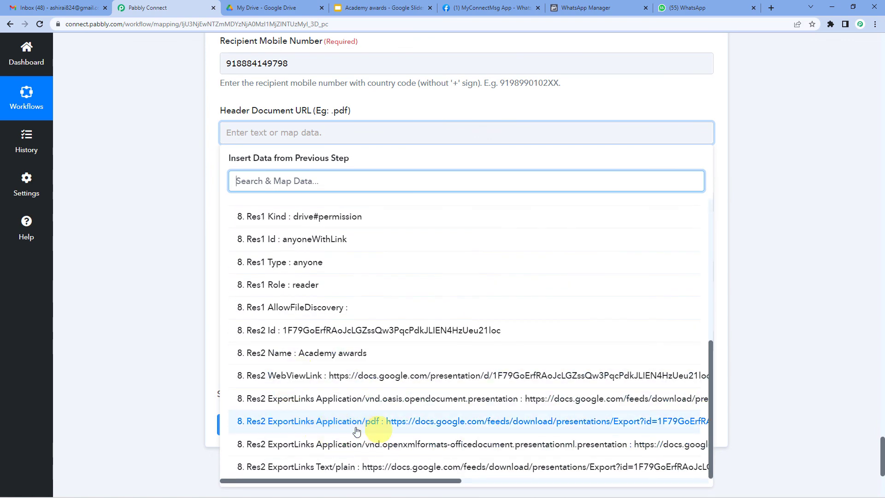
pyautogui.click(328, 426)
# Step: Review the PDF export link in the Google Drive sharing step's response and return to the WhatsApp message fields
pyautogui.scroll(10, 137, 298)
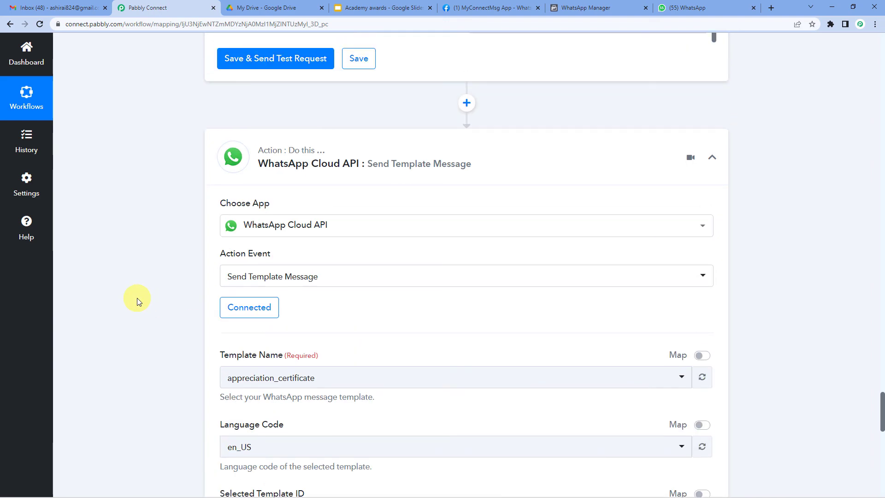
pyautogui.scroll(15, 137, 298)
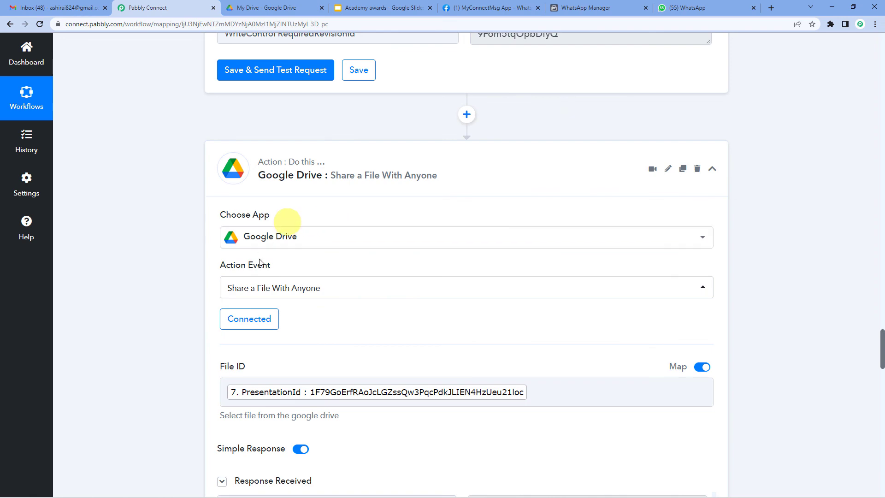
pyautogui.scroll(-10, 286, 233)
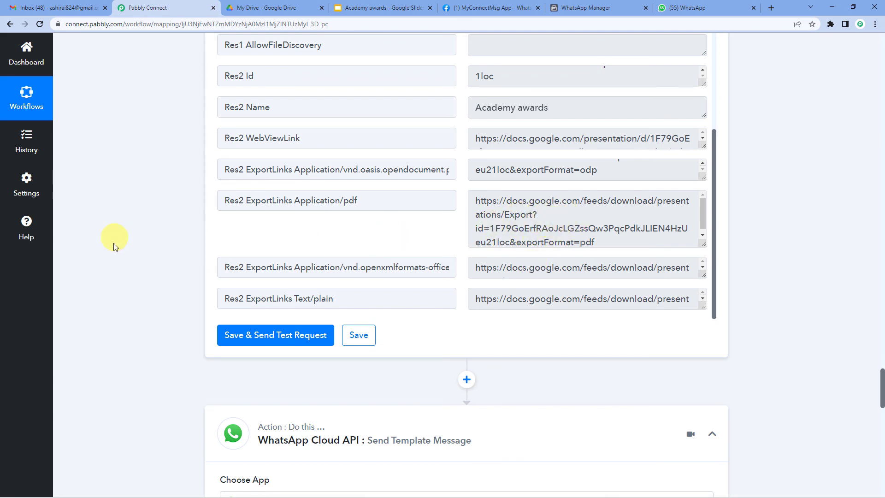
pyautogui.scroll(-11, 138, 304)
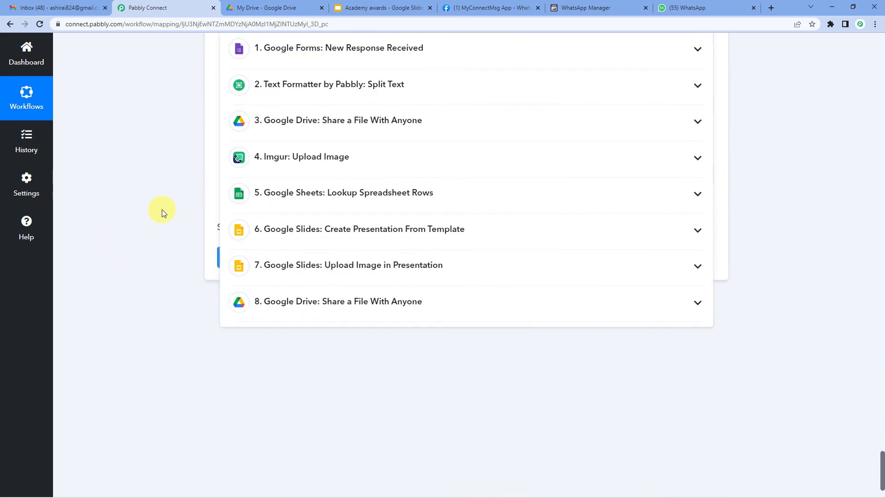
pyautogui.scroll(2, 167, 188)
pyautogui.click(166, 188)
pyautogui.scroll(2, 291, 168)
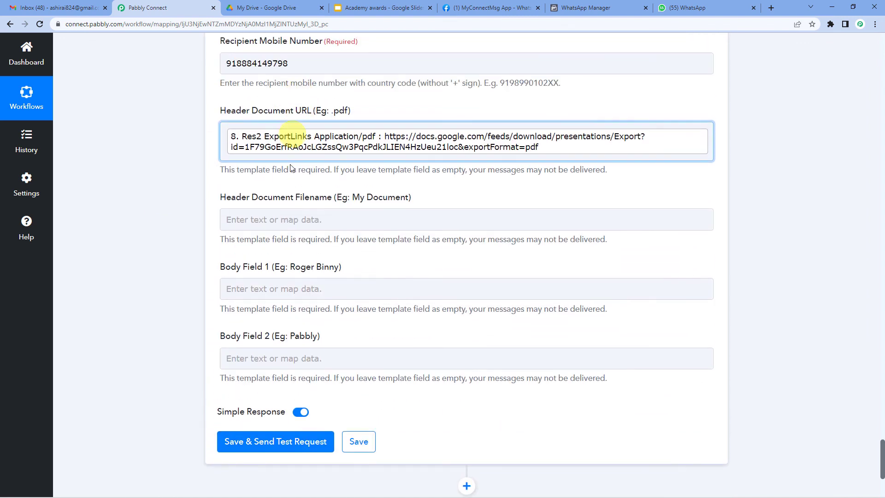
# Step: Set the Header Document Filename to Appreciation Award
pyautogui.click(275, 220)
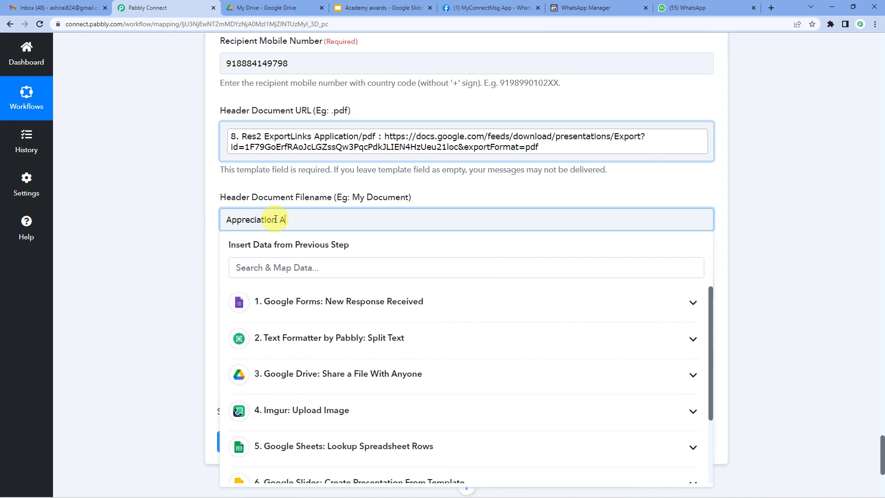
pyautogui.click(269, 192)
pyautogui.scroll(-2, 265, 210)
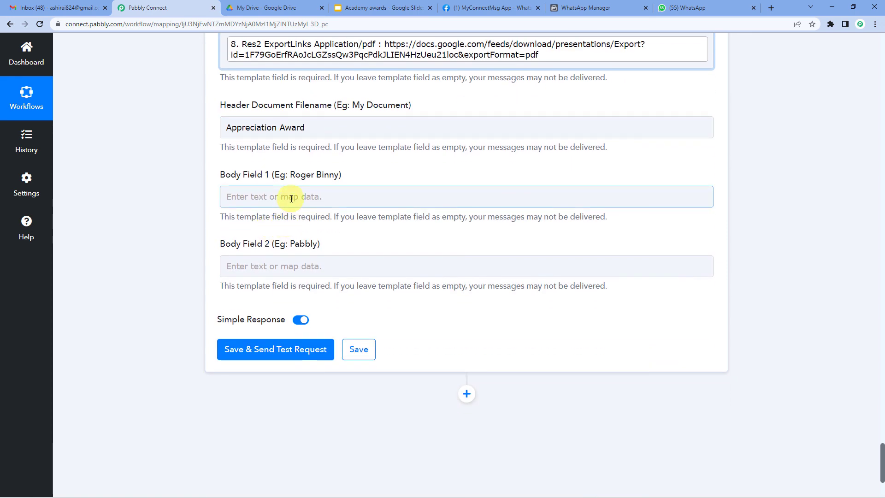
# Step: Check the first placeholder in the WhatsApp template body, and in Pabbly Connect map Body Field 1 to the Google Forms Name value from step 1
pyautogui.click(601, 8)
pyautogui.scroll(-1, 284, 305)
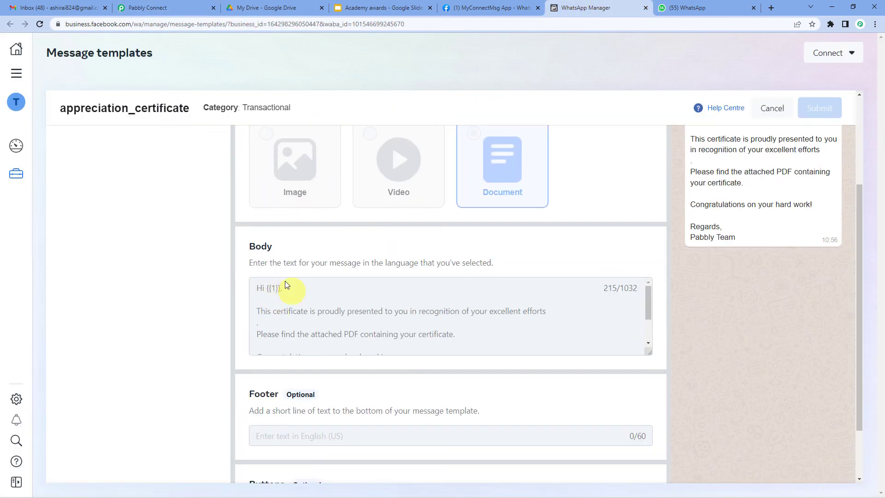
pyautogui.click(132, 6)
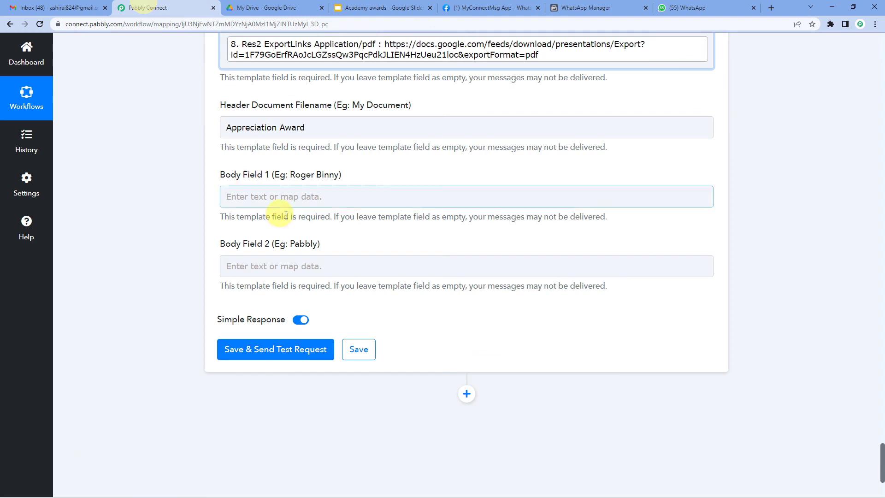
pyautogui.click(286, 196)
pyautogui.click(292, 278)
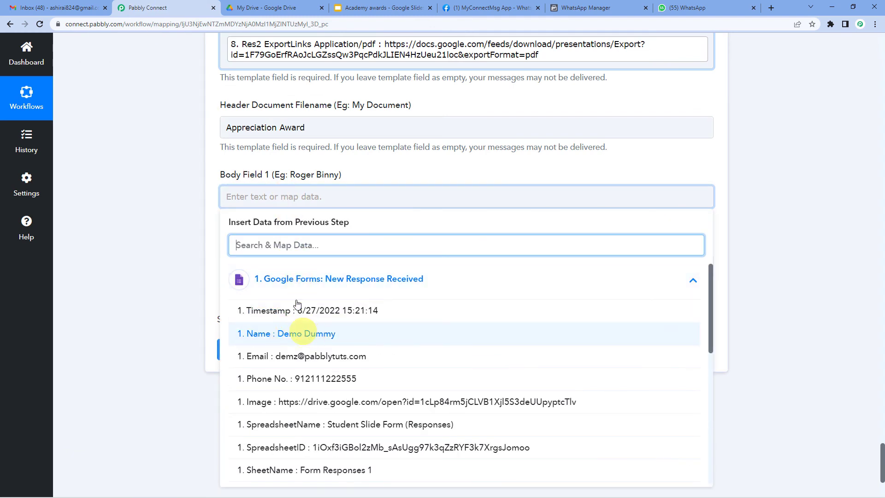
pyautogui.click(302, 333)
pyautogui.click(229, 233)
pyautogui.click(215, 229)
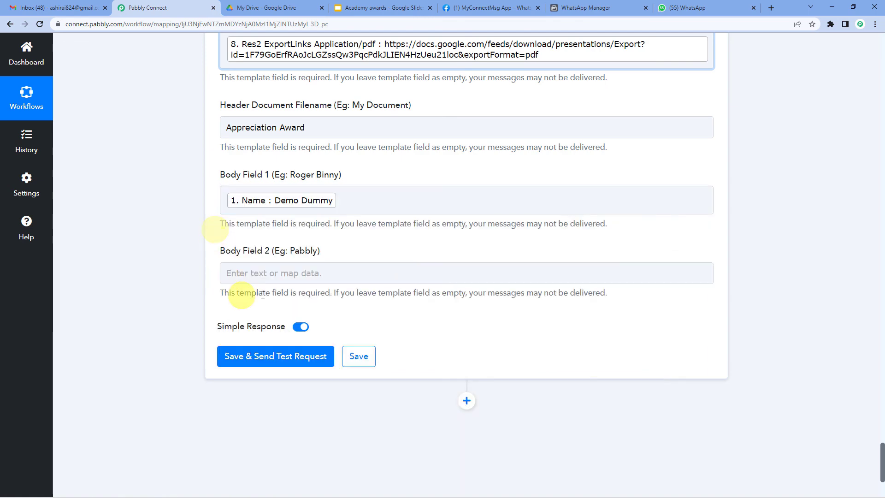
# Step: Check the second placeholder in the WhatsApp Manager template body, and in Pabbly Connect set Body Field 2 to Pabbly
pyautogui.click(572, 7)
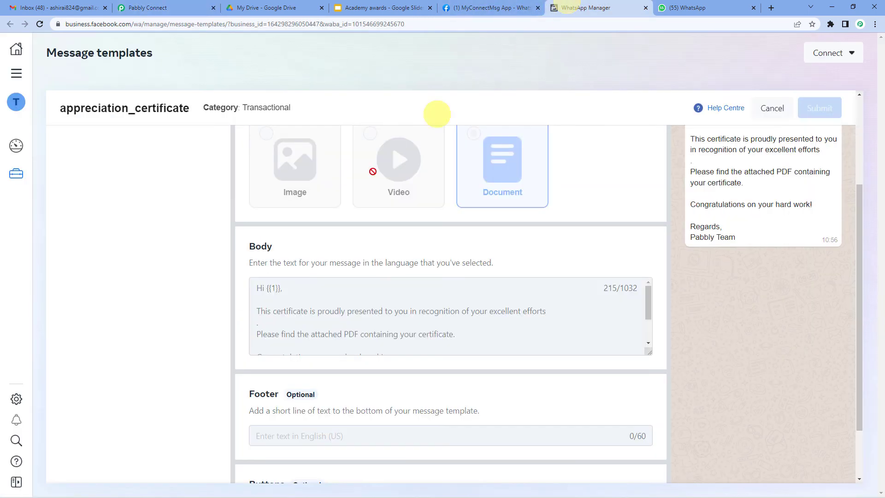
pyautogui.scroll(-2, 304, 308)
pyautogui.scroll(2, 313, 316)
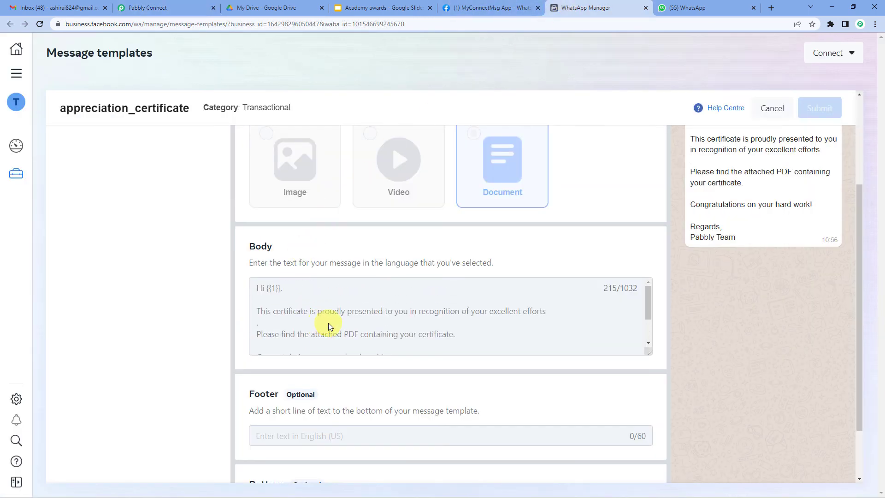
pyautogui.scroll(-2, 328, 324)
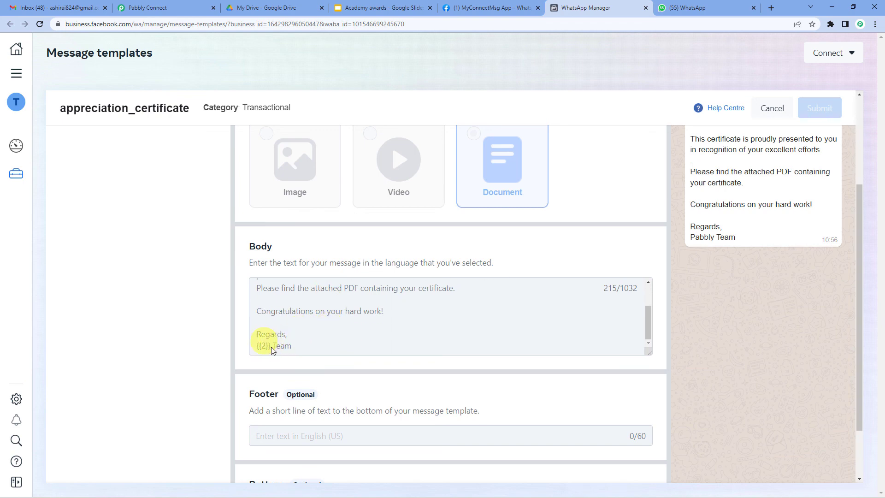
pyautogui.click(154, 7)
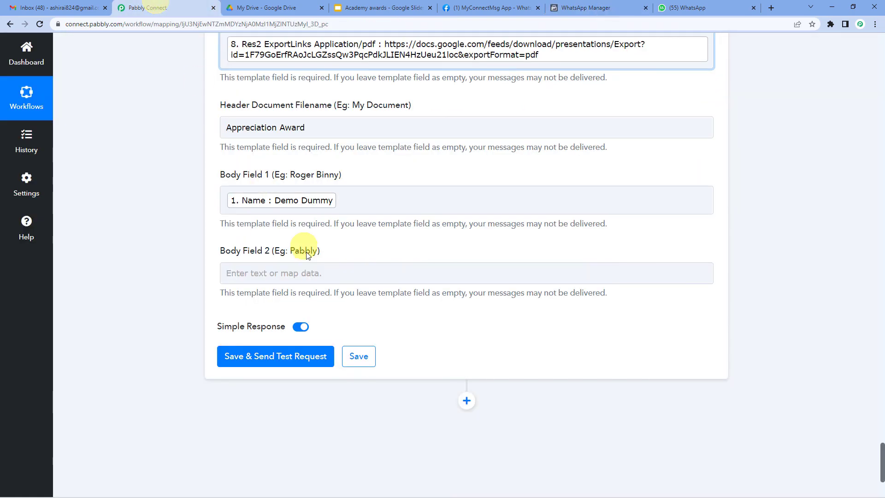
pyautogui.click(293, 275)
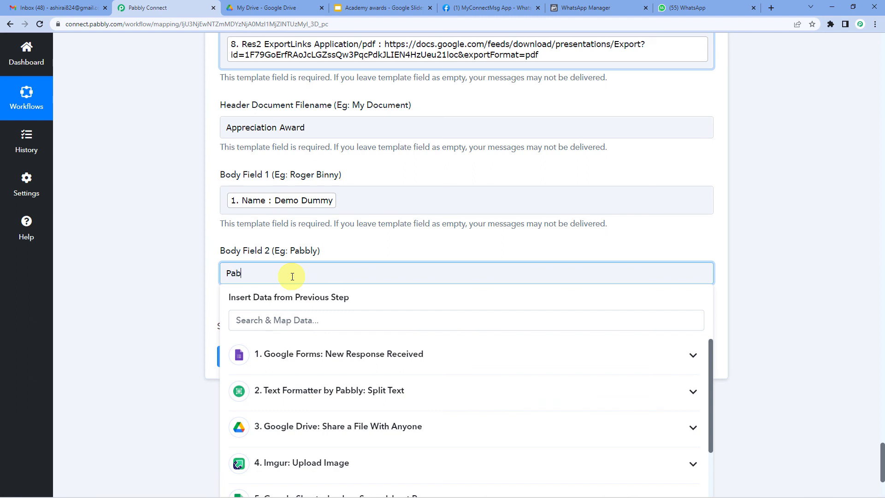
pyautogui.click(346, 243)
# Step: Save the WhatsApp template message step, send a test request, and review the received response
pyautogui.scroll(-1, 250, 282)
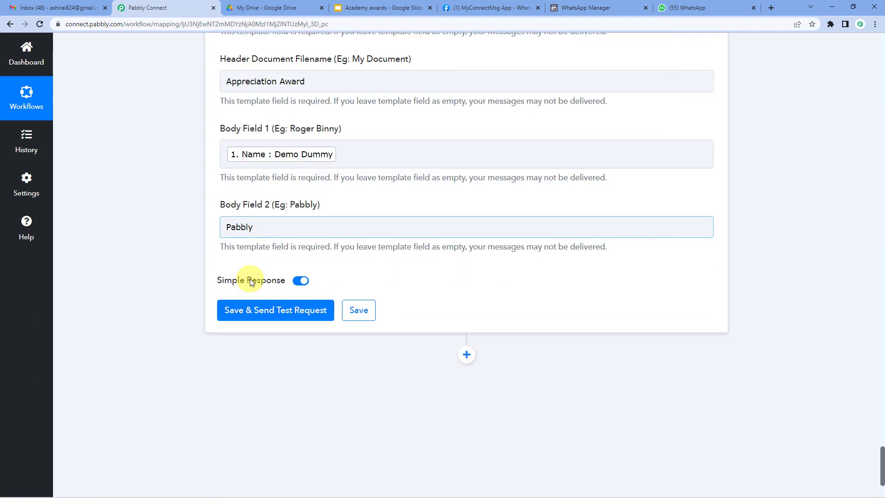
pyautogui.click(271, 319)
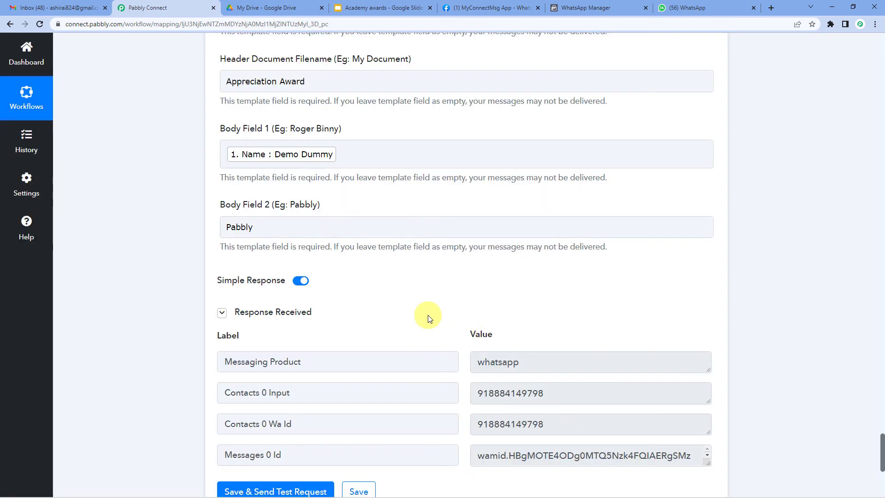
pyautogui.scroll(-2, 424, 317)
pyautogui.scroll(-1, 323, 305)
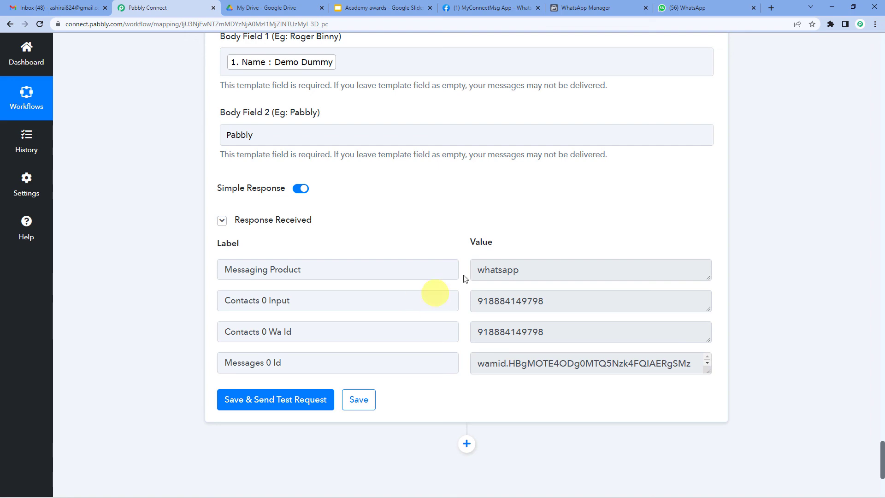
# Step: Switch to WhatsApp Web, open the Pabbly chat, and compare the received message with the Header Document Filename in Pabbly Connect
pyautogui.click(701, 8)
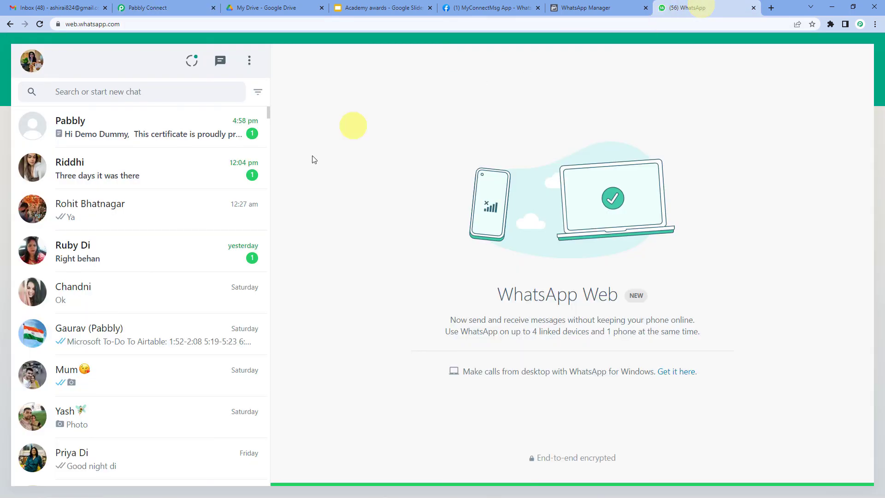
pyautogui.click(177, 136)
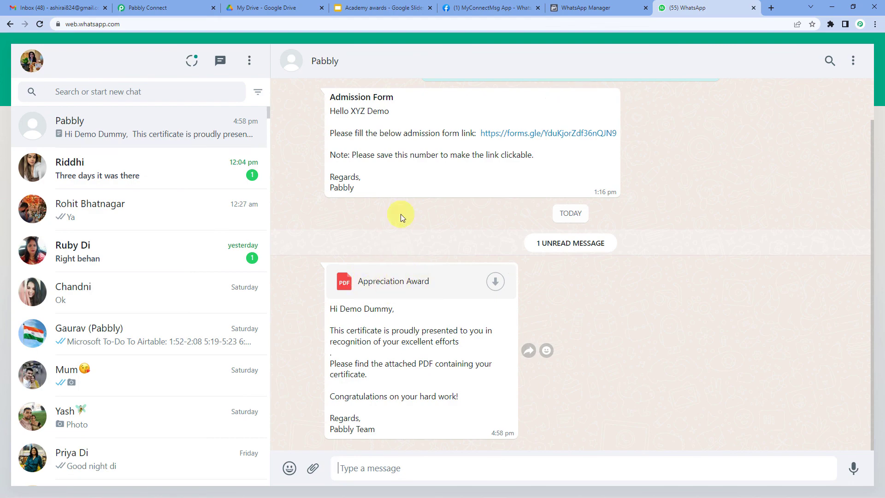
pyautogui.click(193, 8)
pyautogui.scroll(4, 249, 207)
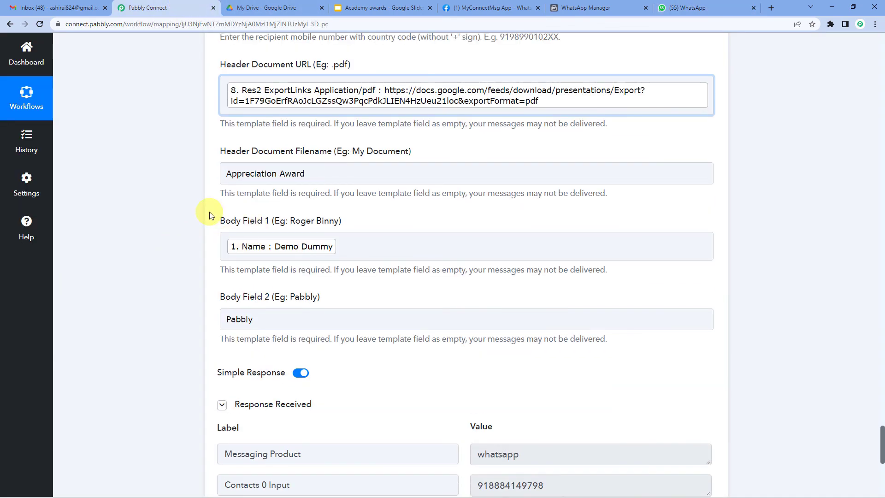
pyautogui.scroll(2, 208, 215)
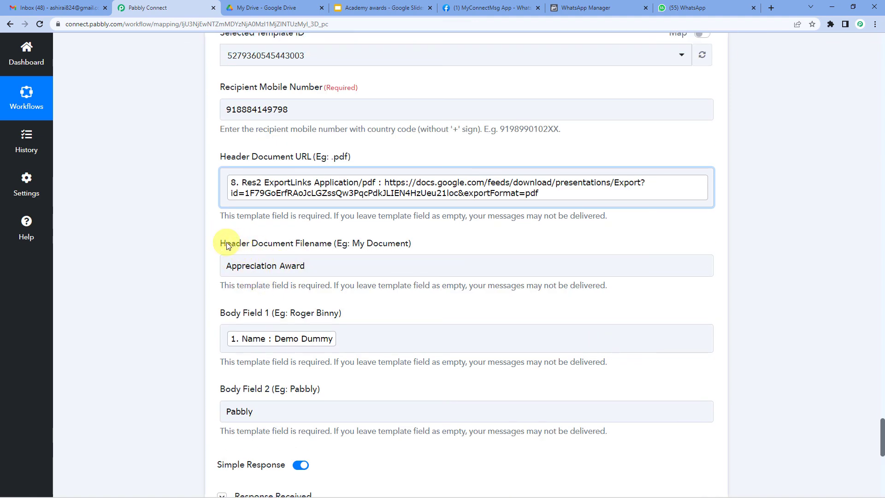
pyautogui.moveTo(226, 246); pyautogui.dragTo(330, 244)
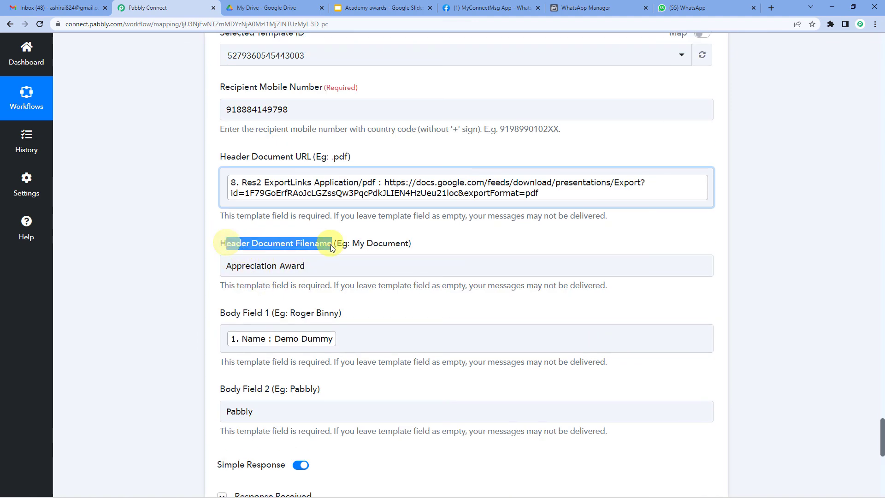
# Step: Back in WhatsApp Web, download and open the Appreciation Award PDF and inspect the recipient's name and image on the certificate
pyautogui.click(679, 6)
pyautogui.click(386, 283)
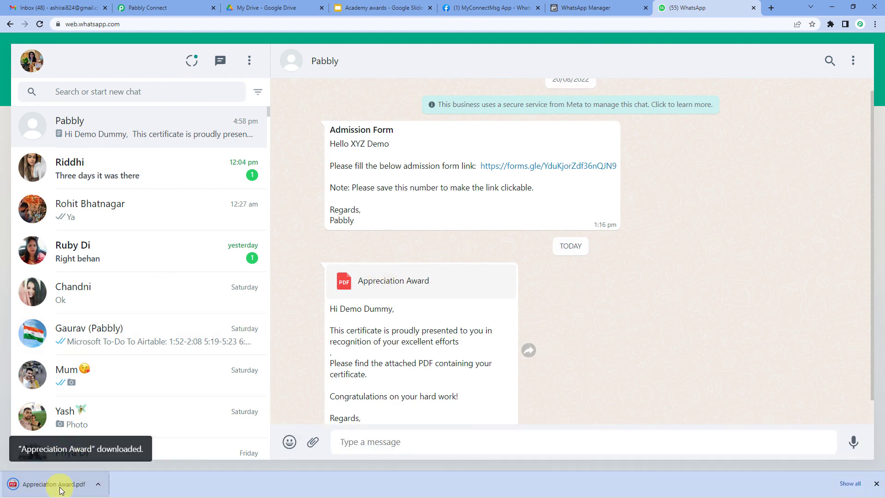
pyautogui.click(61, 488)
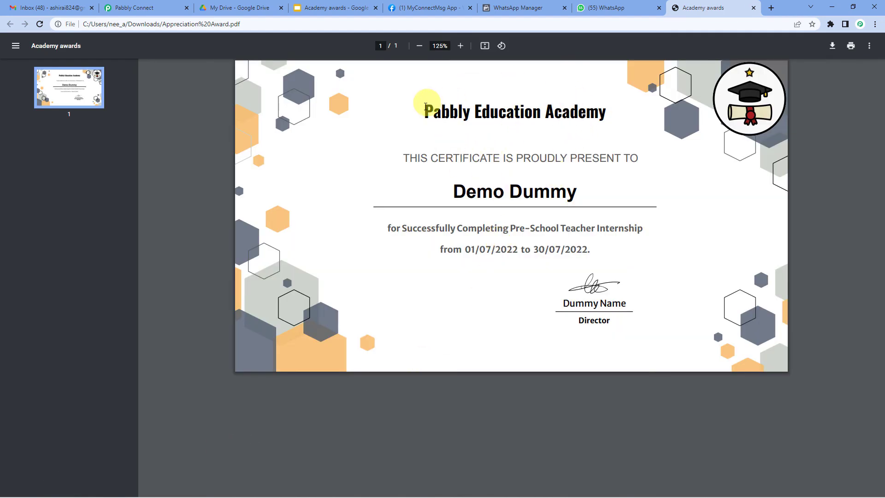
pyautogui.moveTo(451, 192); pyautogui.dragTo(588, 194)
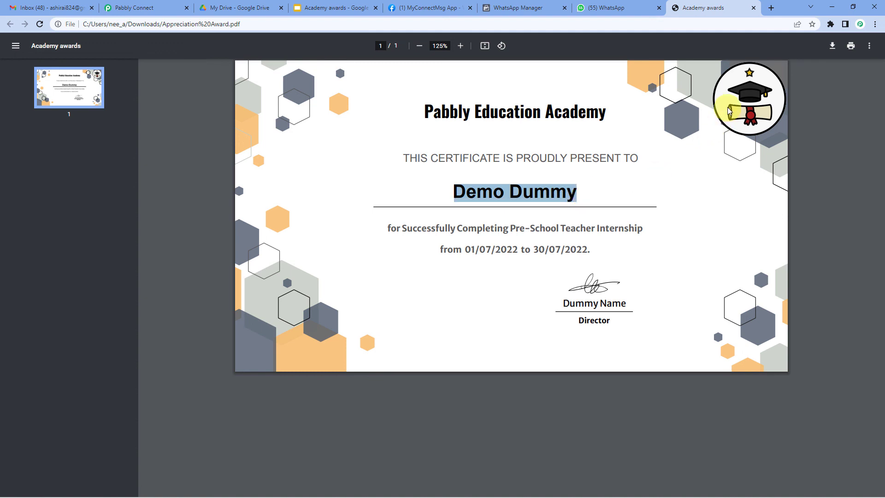
pyautogui.moveTo(458, 197); pyautogui.dragTo(745, 100)
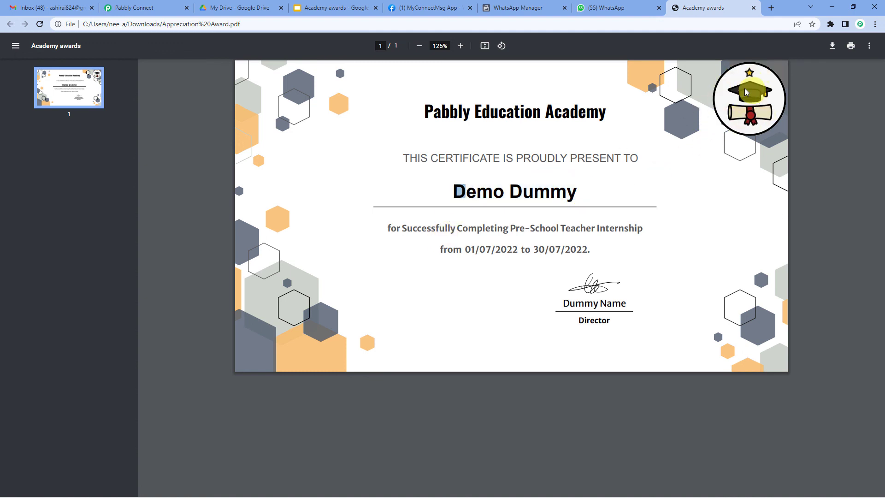
# Step: Return to Pabbly Connect and review the setup of the WhatsApp Cloud API Send Template Message step
pyautogui.click(171, 5)
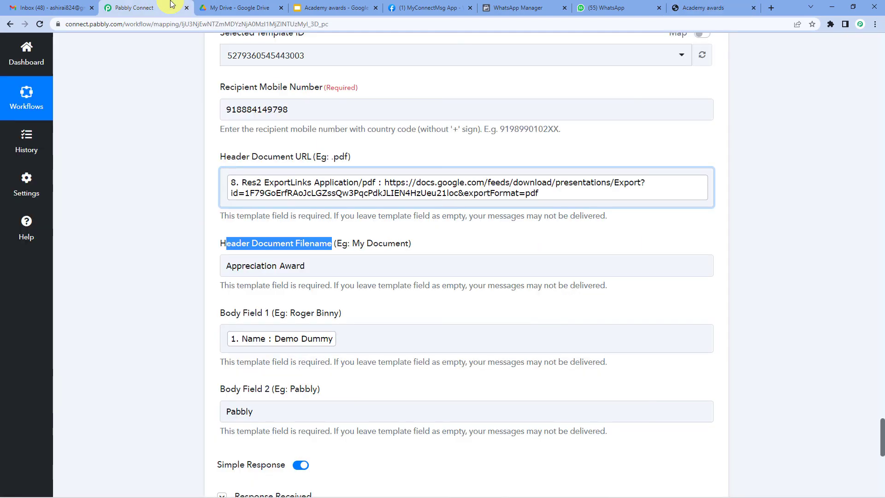
pyautogui.scroll(7, 129, 295)
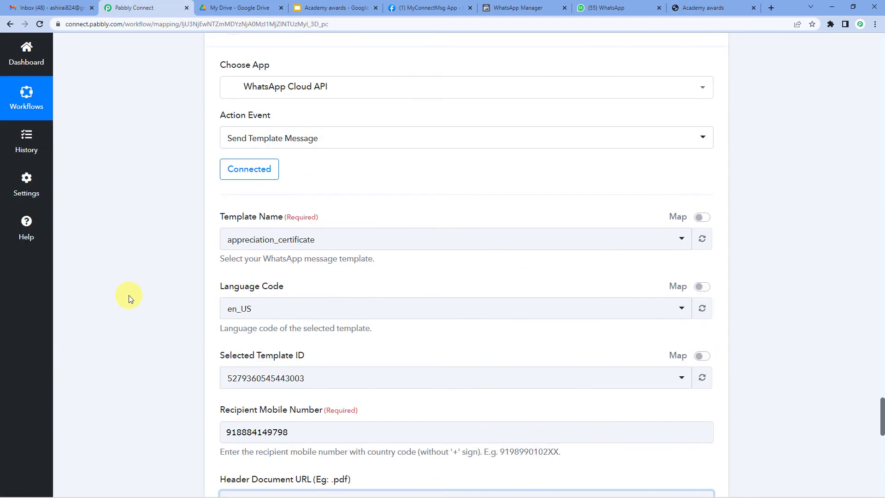